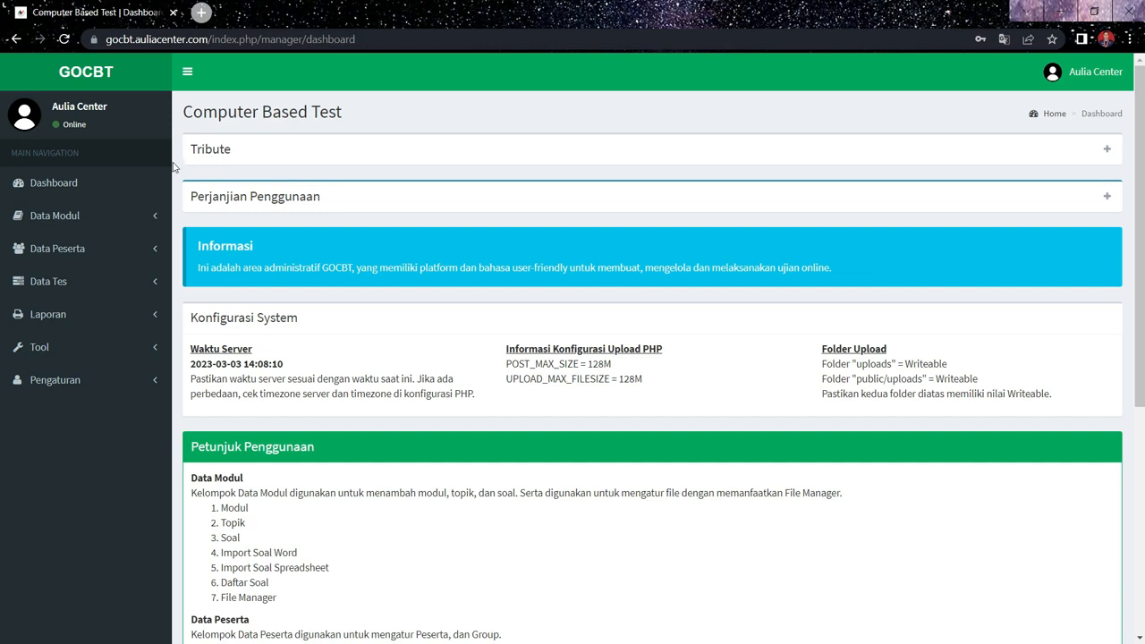
- Open the topic list under Data Modul and start a new topic named "ujian smester akhir"
click(95, 215)
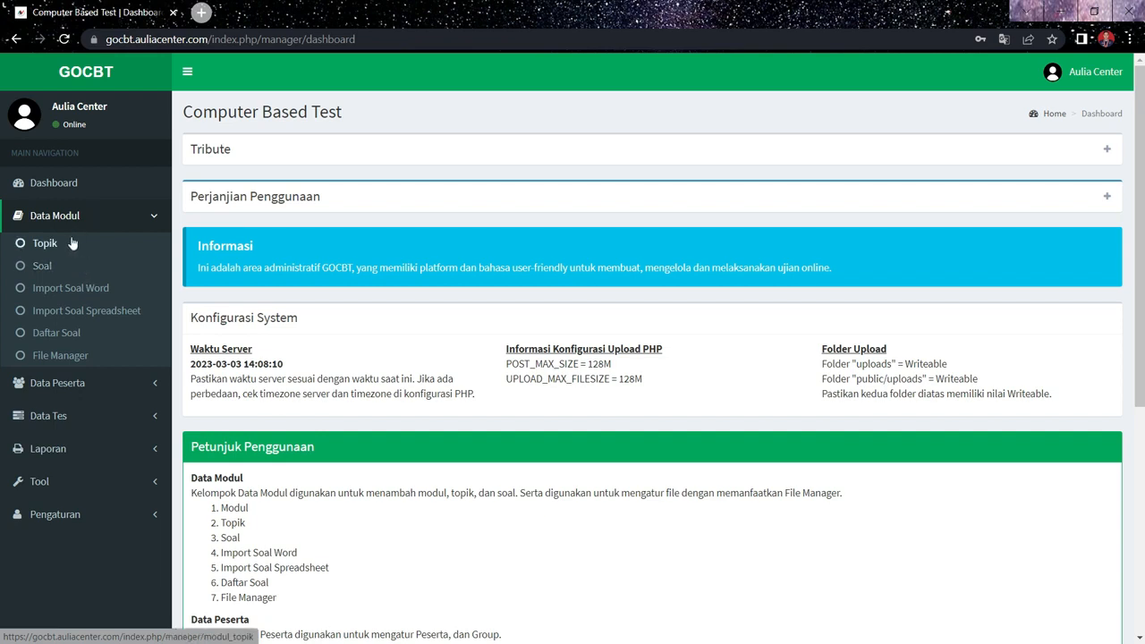
click(72, 243)
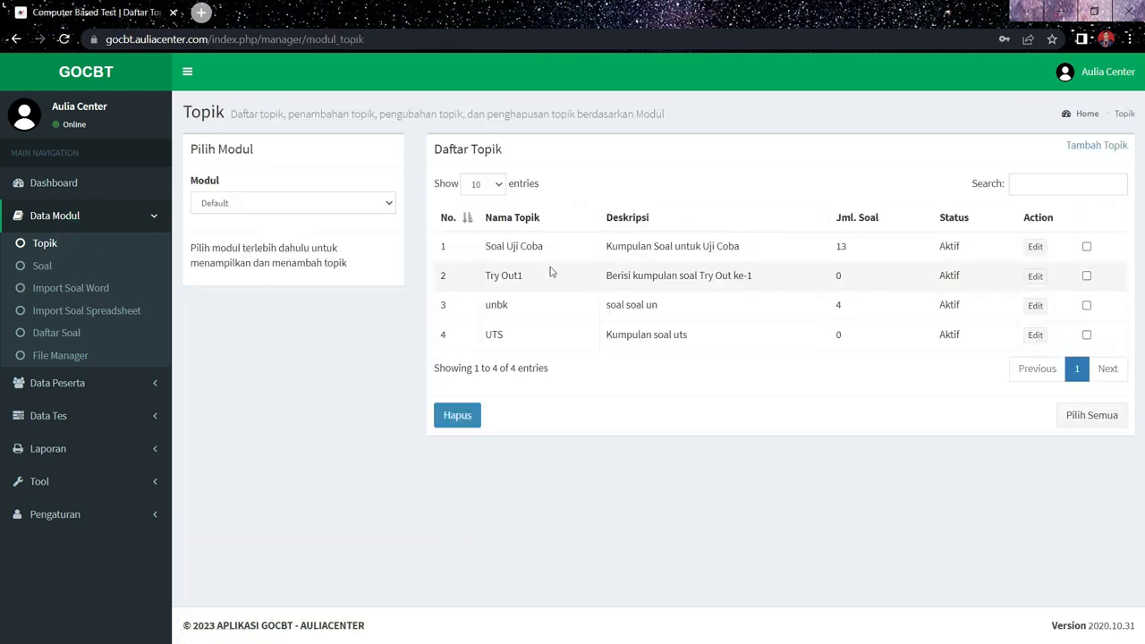
click(1097, 148)
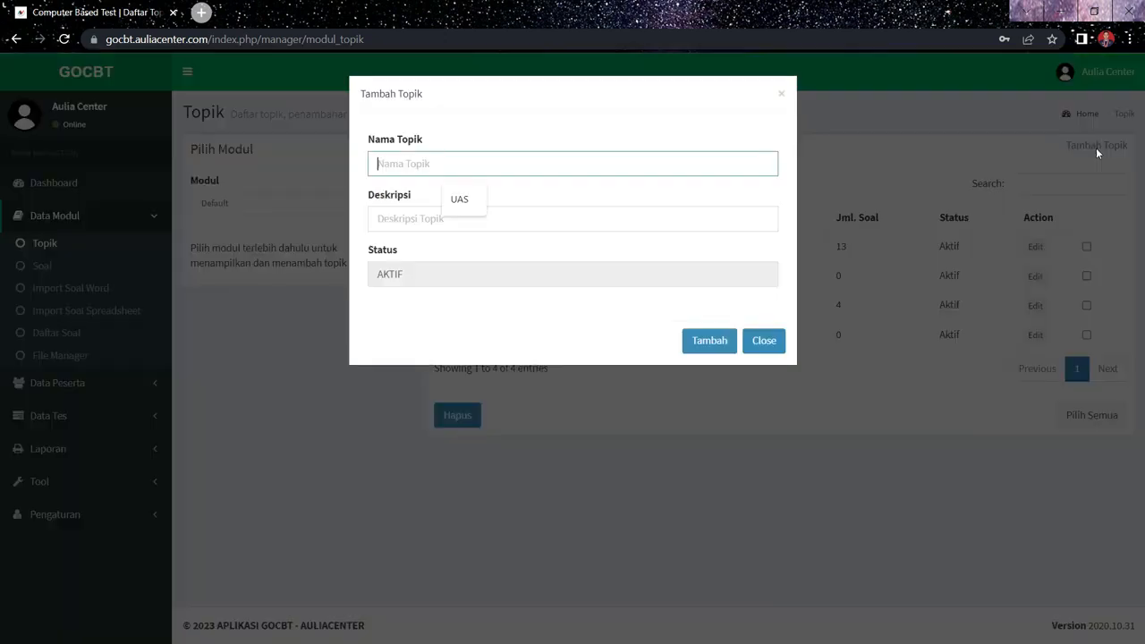
click(553, 167)
text(ujiam)
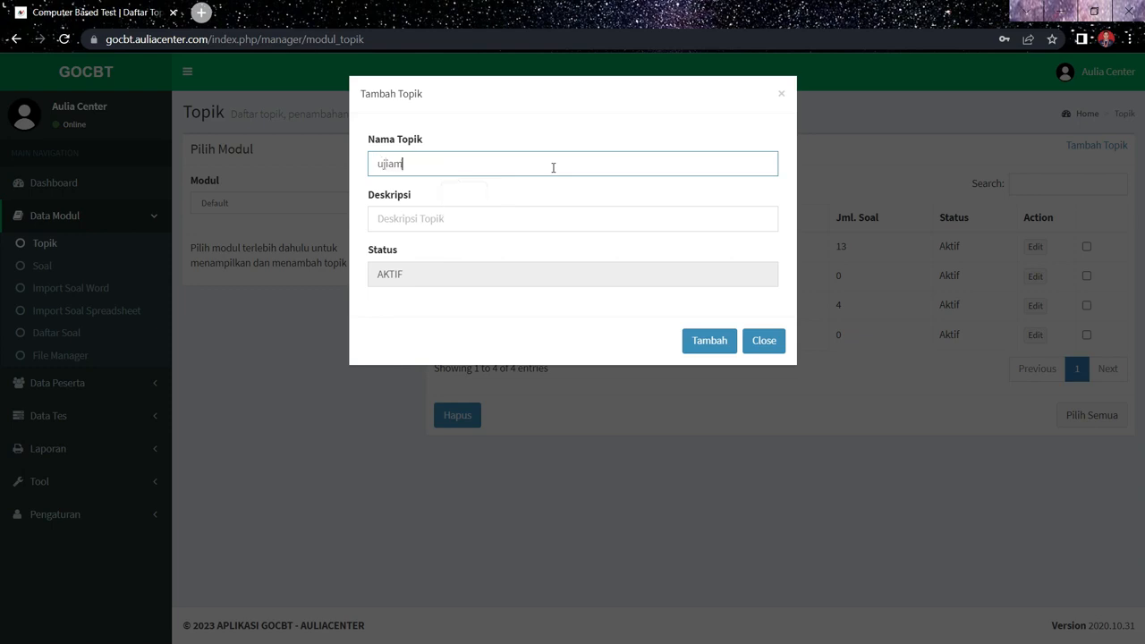
key(BackSpace)
text(n)
text( smeste)
text(r a)
text(wa)
key(BackSpace)
key(BackSpace)
key(BackSpace)
text(akhir)
- Give the new topic the description "soal ujian" and add it to the list
click(562, 230)
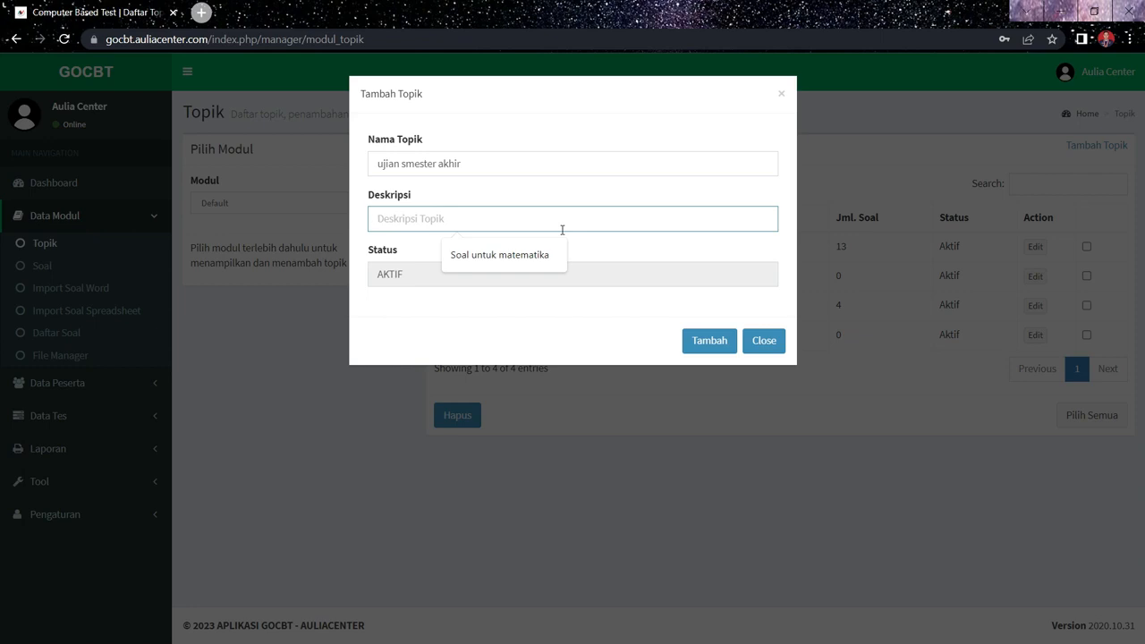
text(soal ujian)
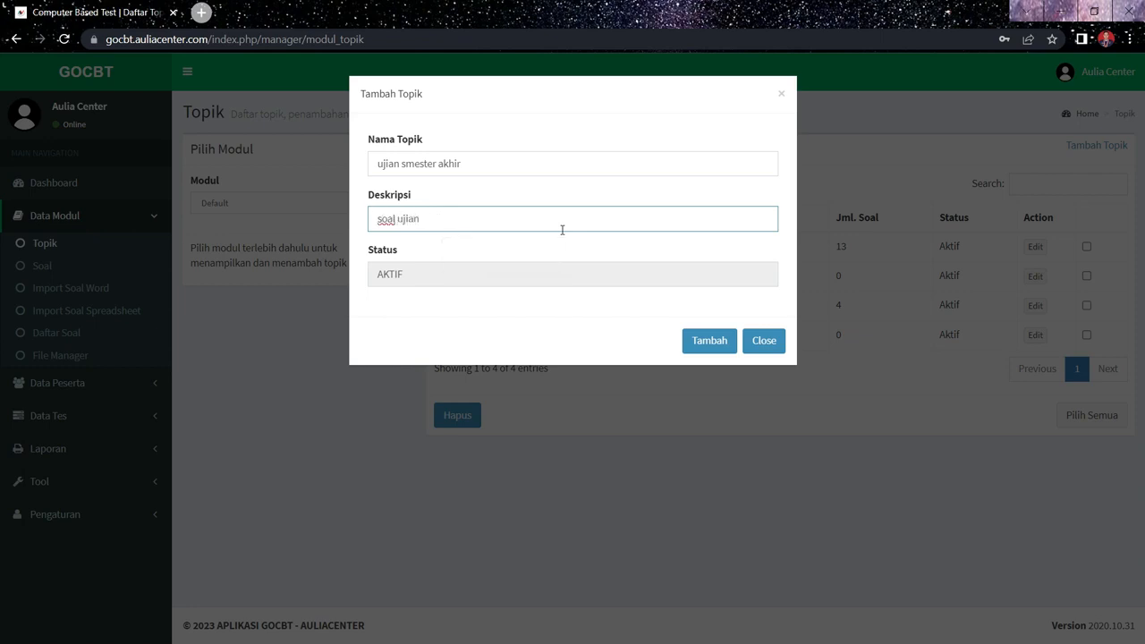
click(732, 335)
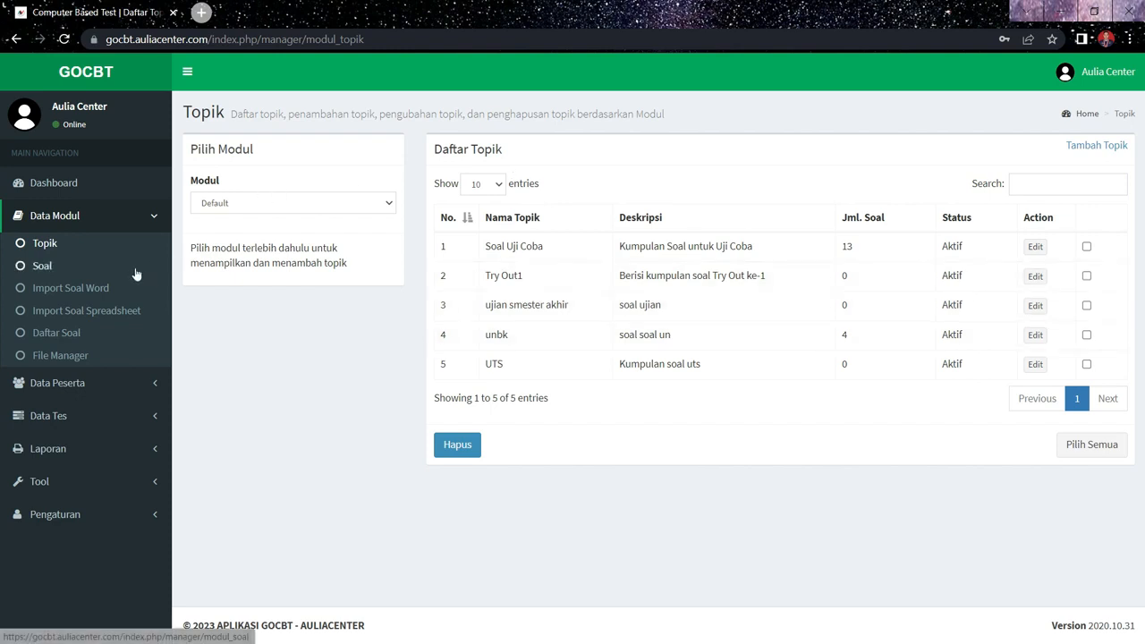
- Open the Soal page, choose the topic "Default - ujian smester akhir" and look over its question form
click(45, 267)
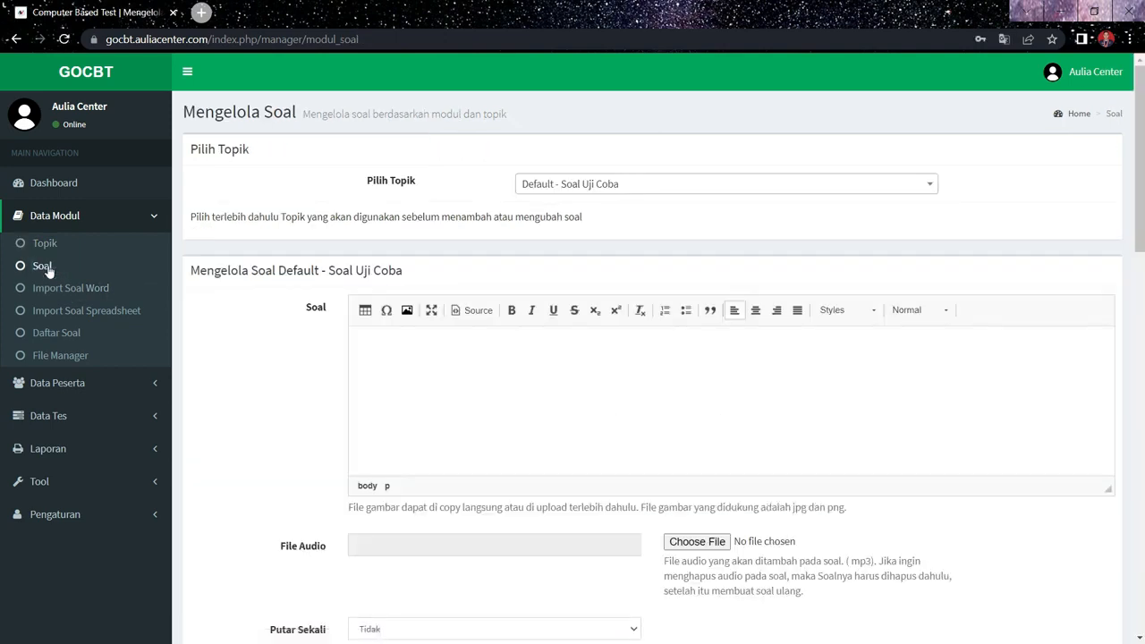
click(698, 183)
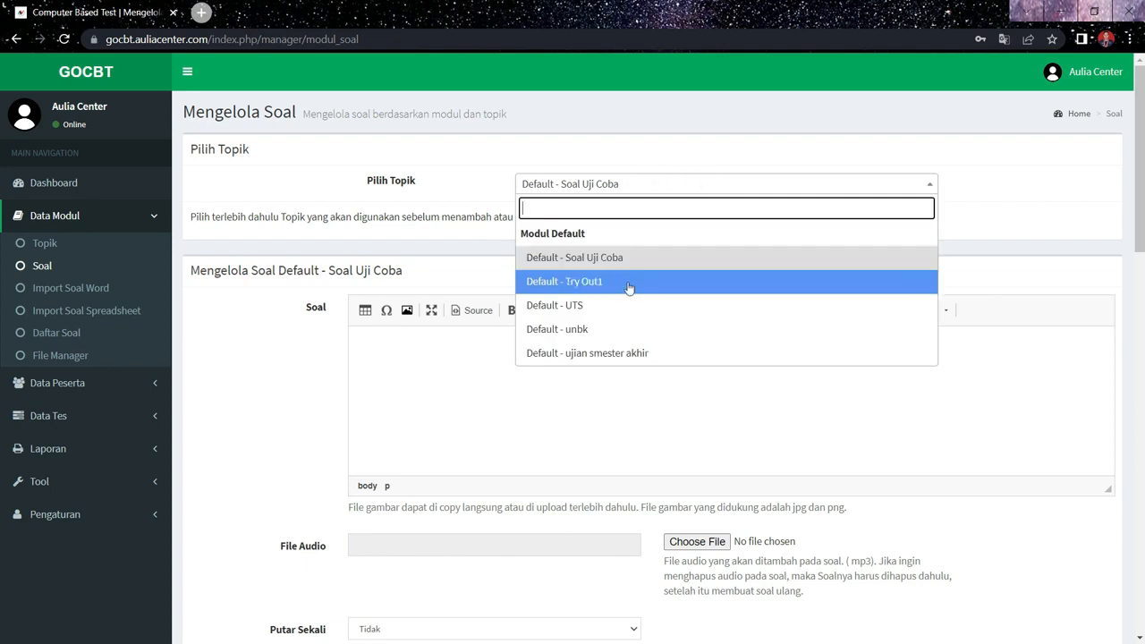
click(630, 354)
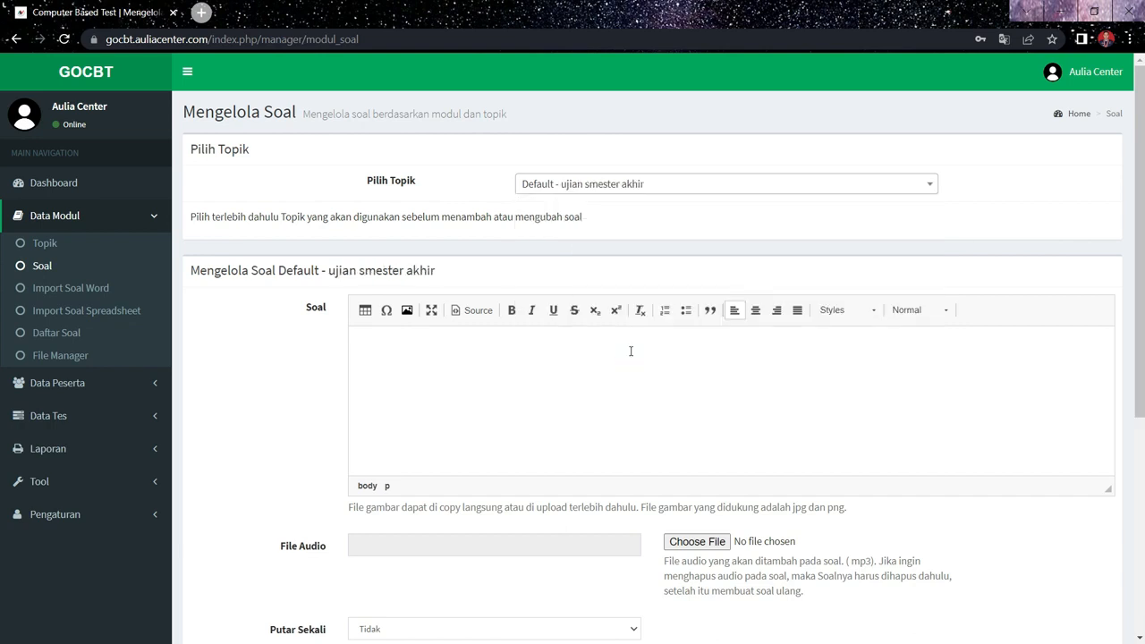
click(388, 348)
click(1143, 450)
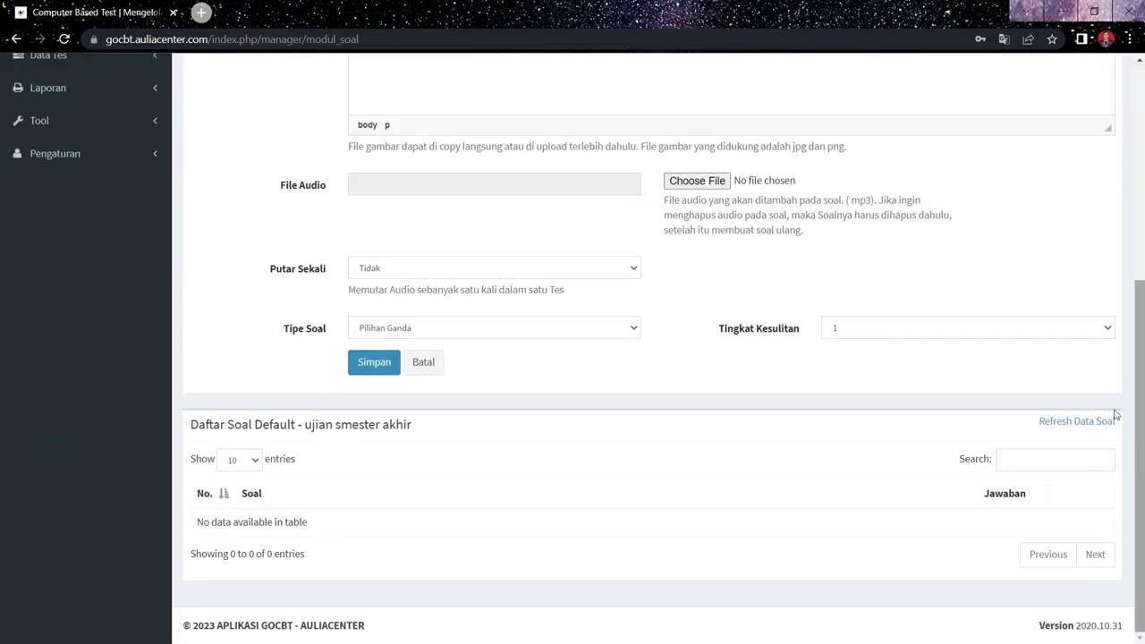
click(1139, 256)
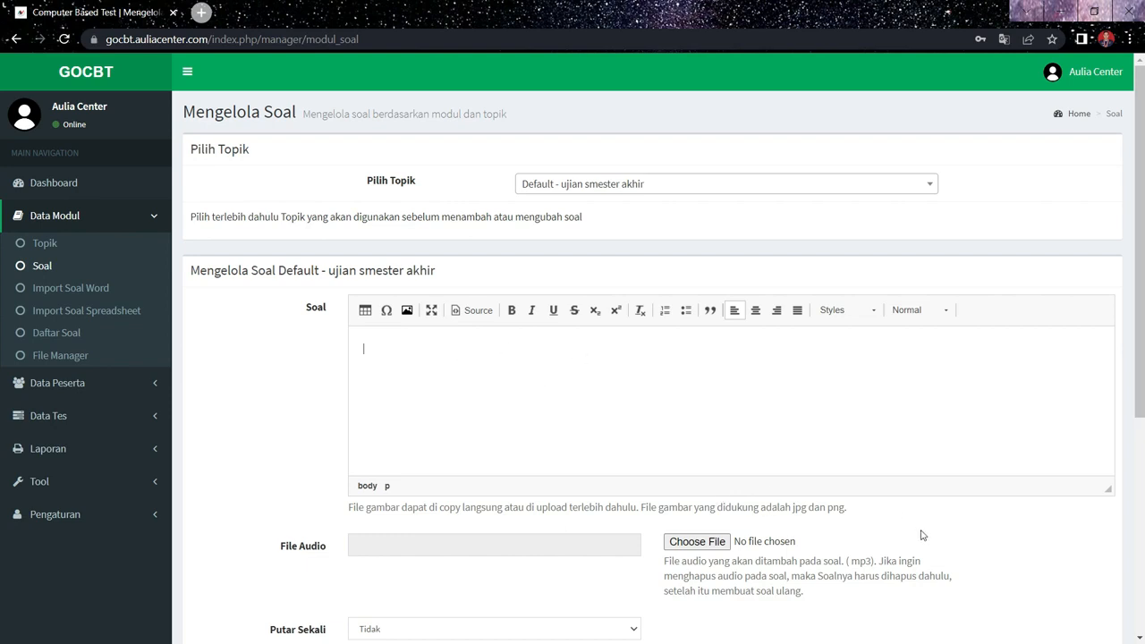
click(1141, 452)
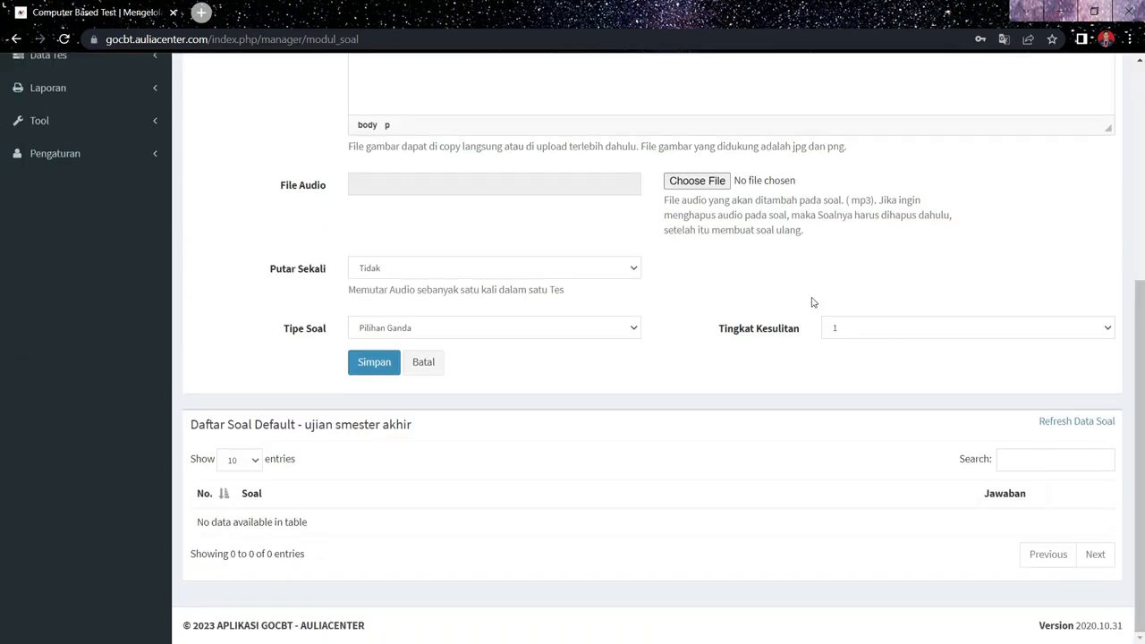
click(1140, 232)
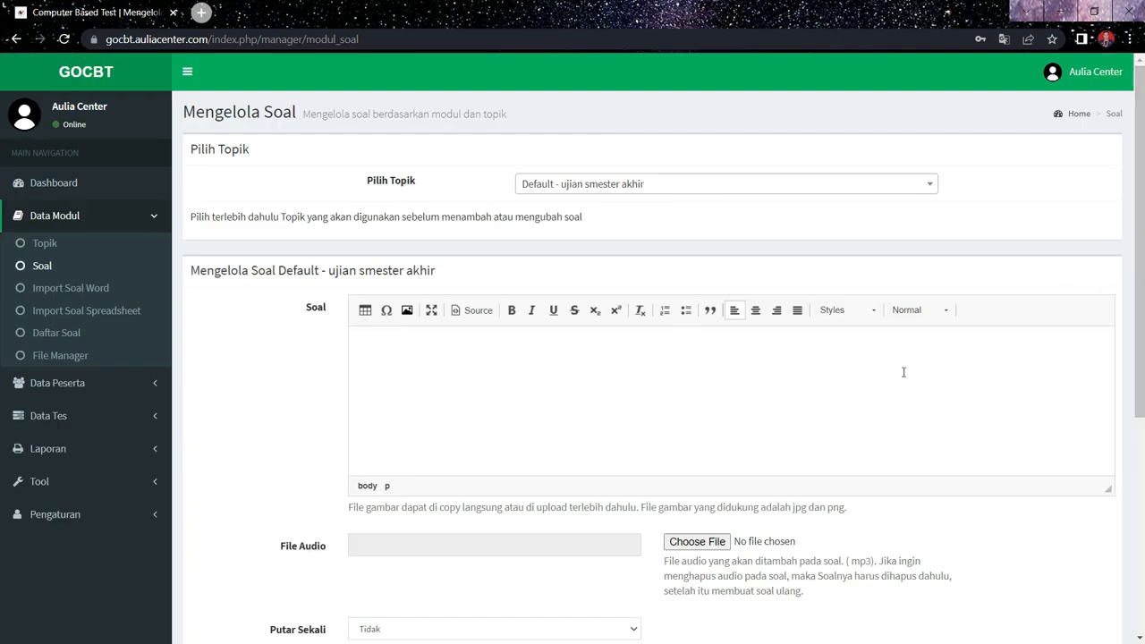
- Download the Word form for multiple-choice questions from Import Soal Word and open it in a maximized Word window
click(99, 301)
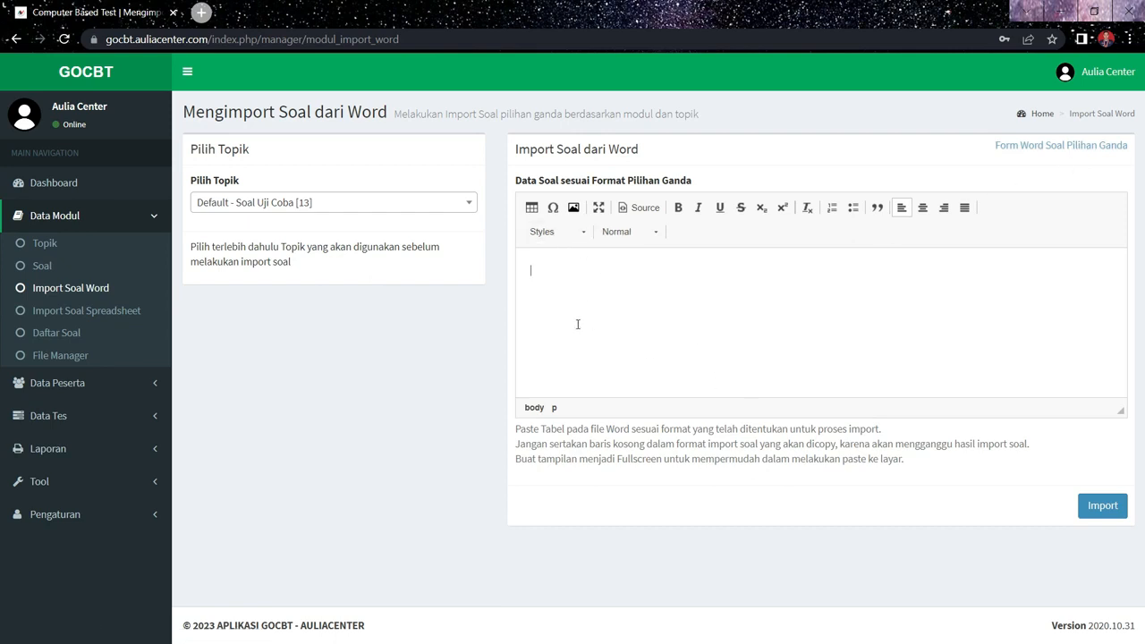
click(1090, 153)
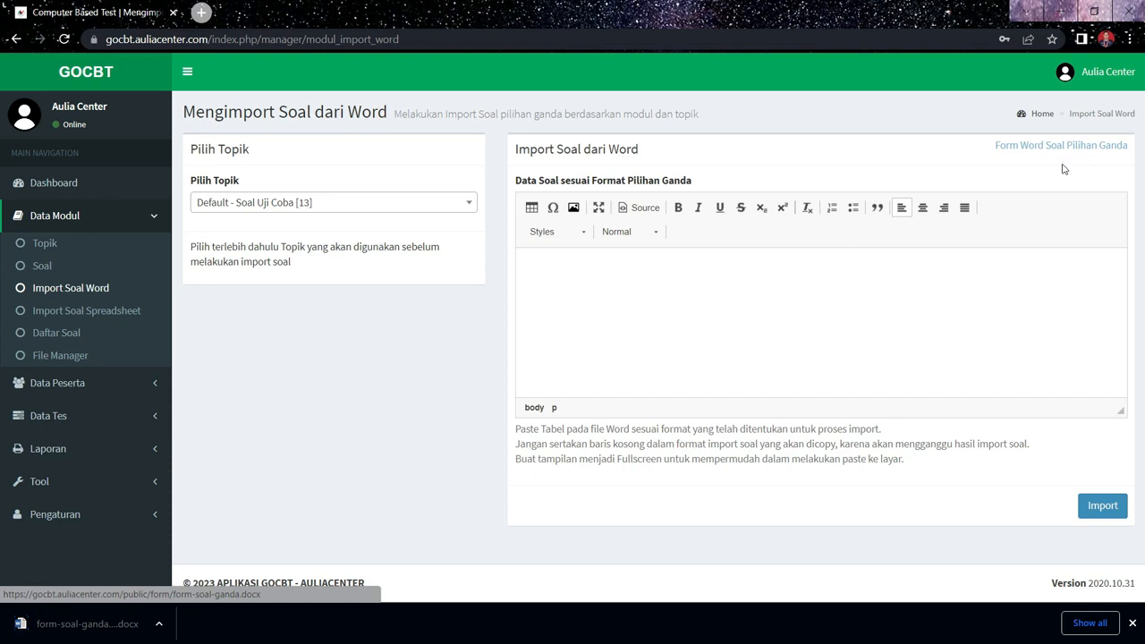
click(89, 626)
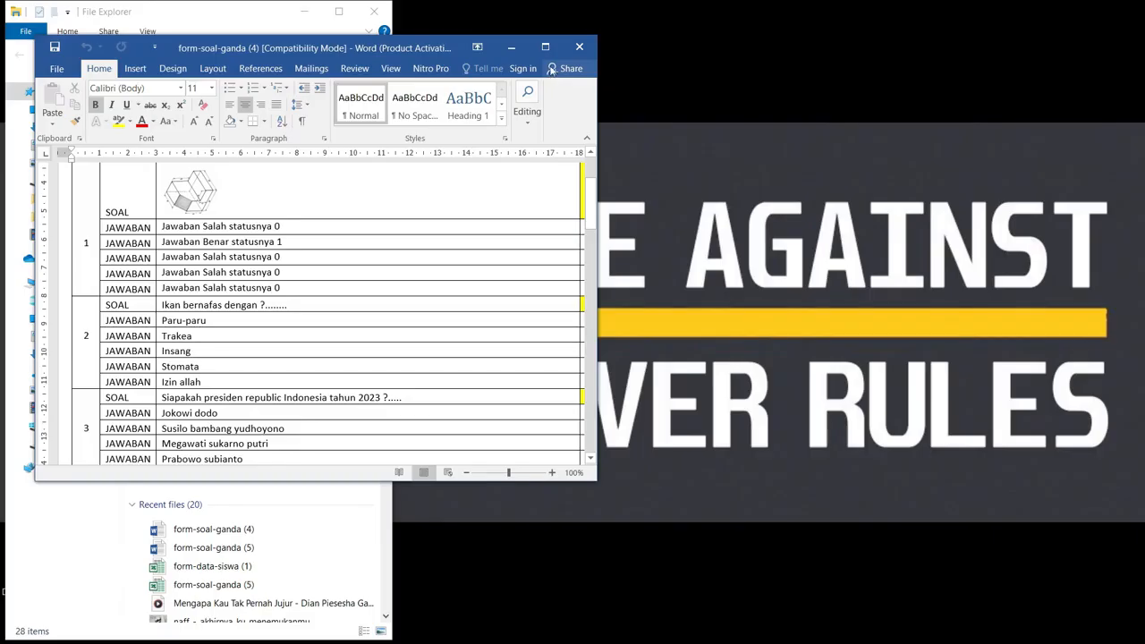
click(545, 46)
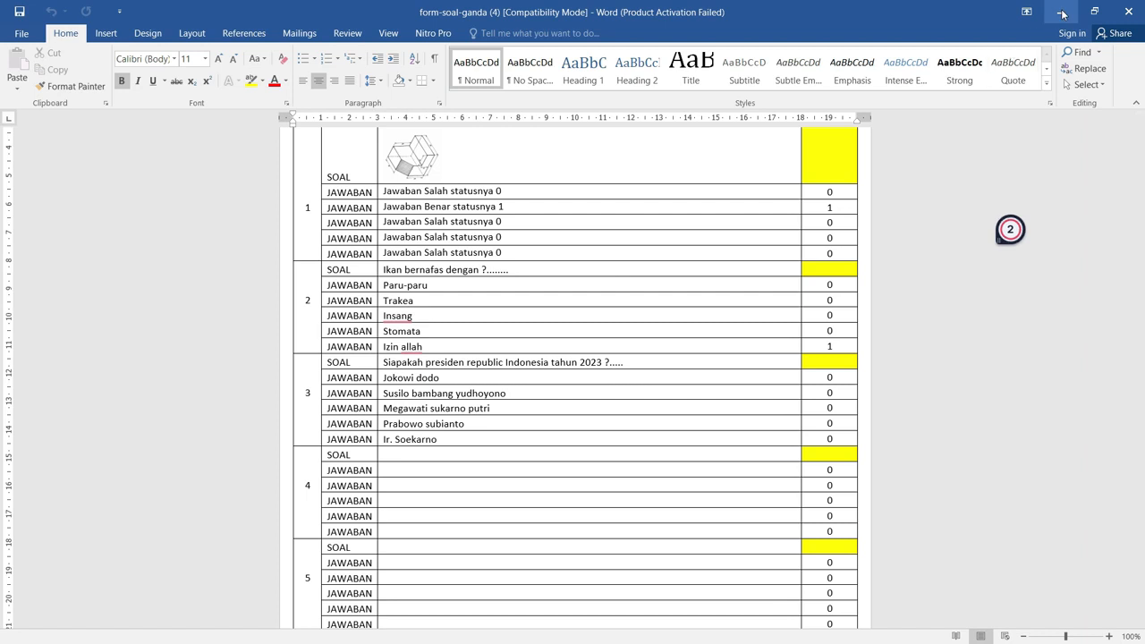
- Copy the No, Jenis and Isi columns of the question table from the header row through question 3
mouse_move(284, 261)
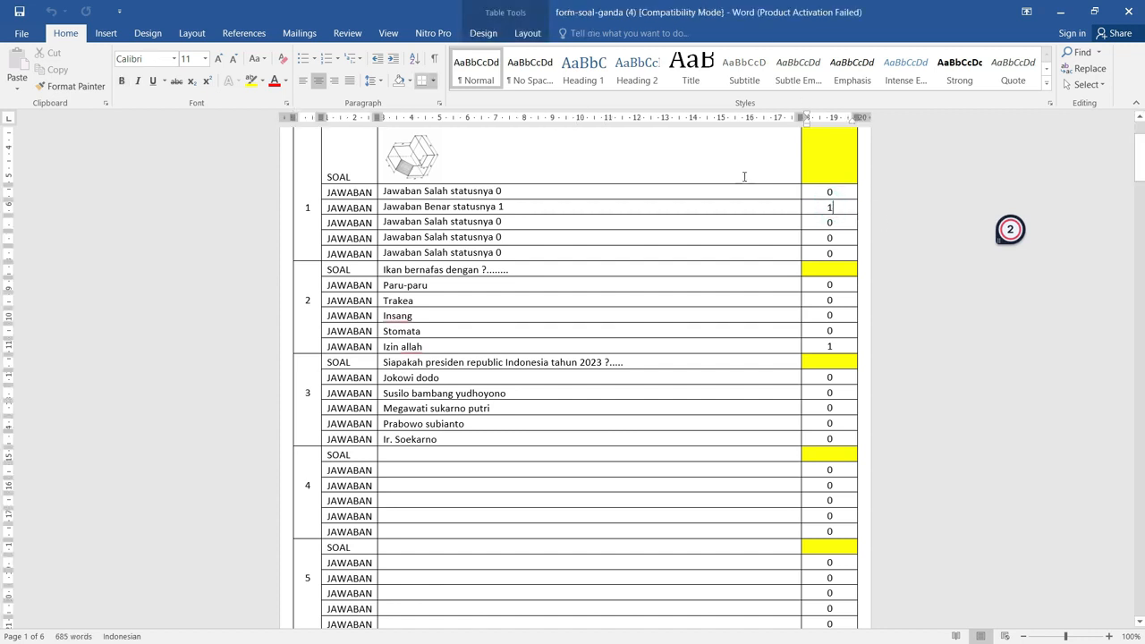
scroll(744, 176, up, 1)
key(Up)
key(Up)
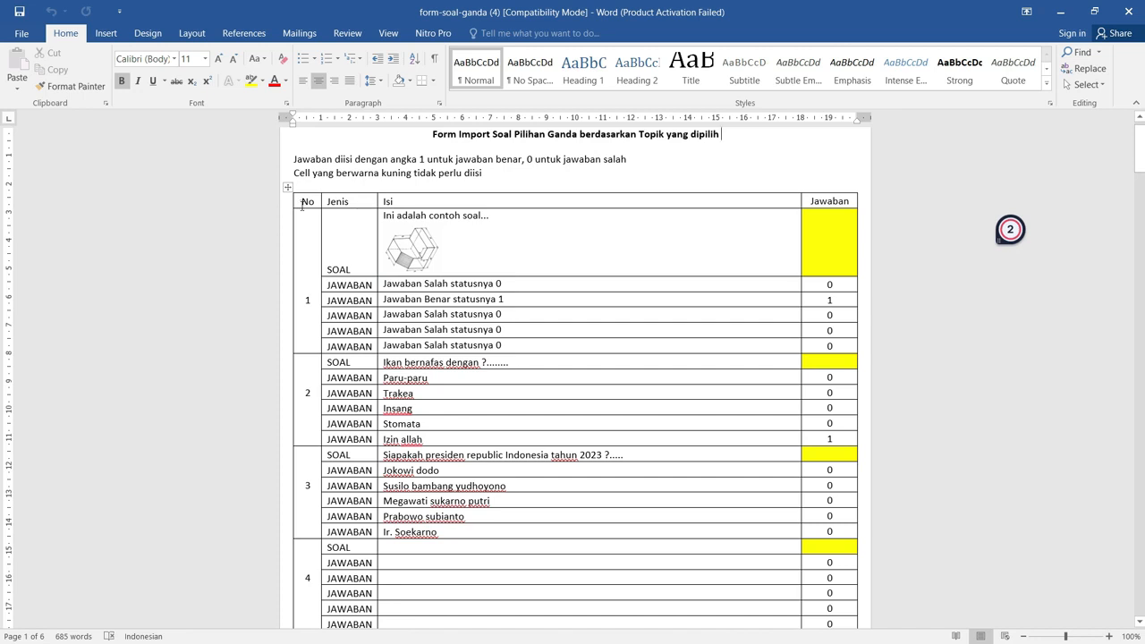
drag(302, 205, 409, 394)
drag(490, 537, 522, 534)
right_click(522, 534)
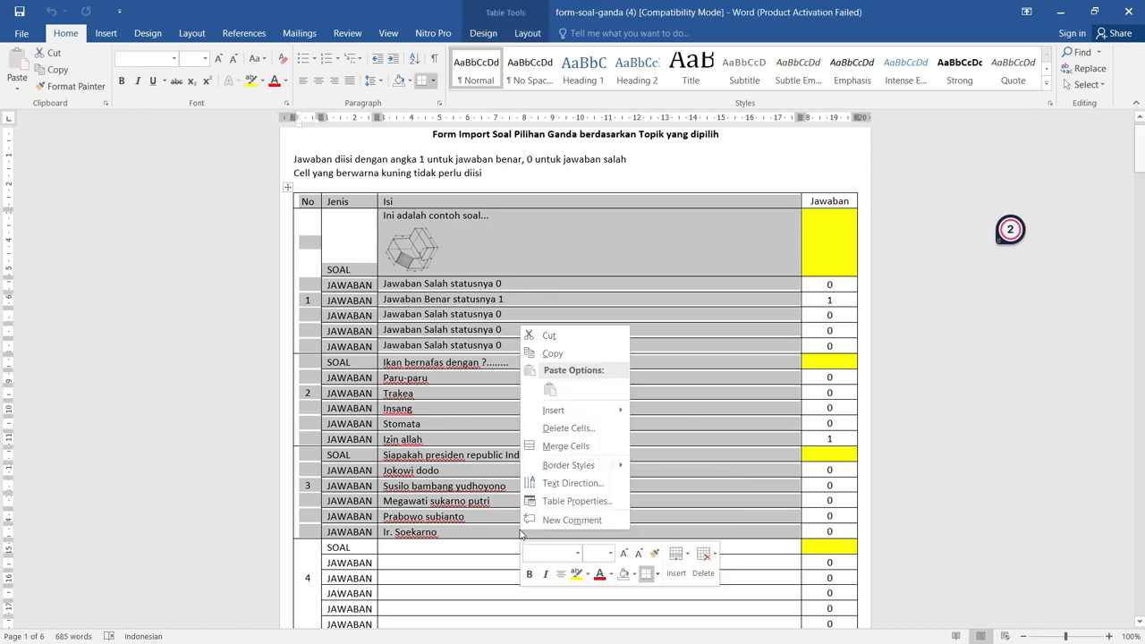
click(552, 354)
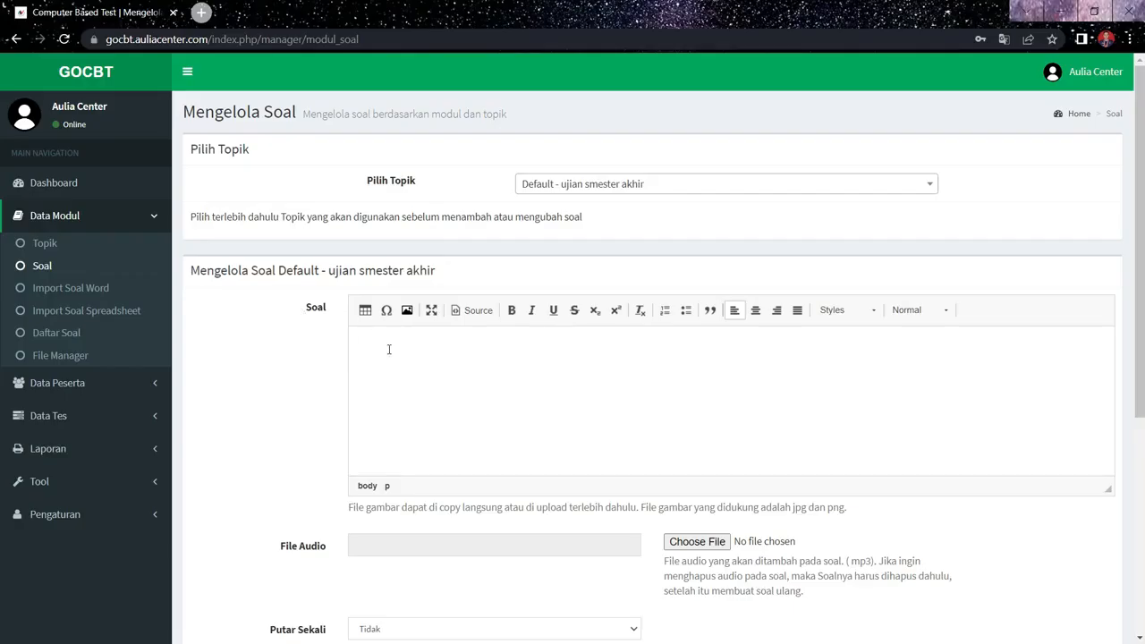
- Back in the GOCBT Soal page, paste the copied table as a question for topic "ujian smester akhir" and save it
key(ctrl+v)
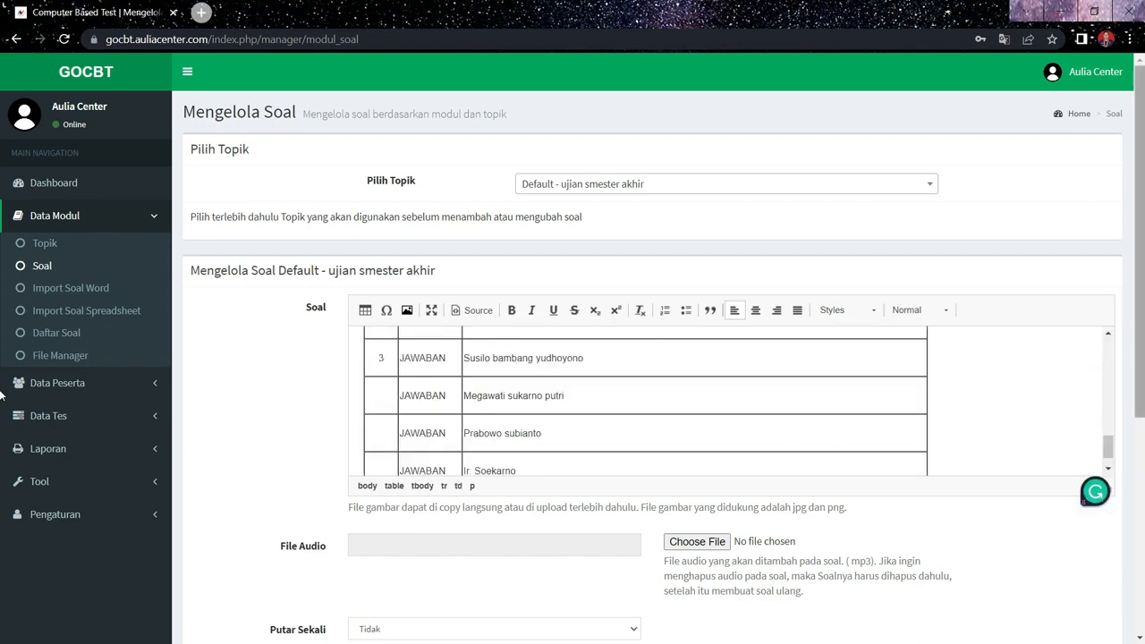
click(1141, 392)
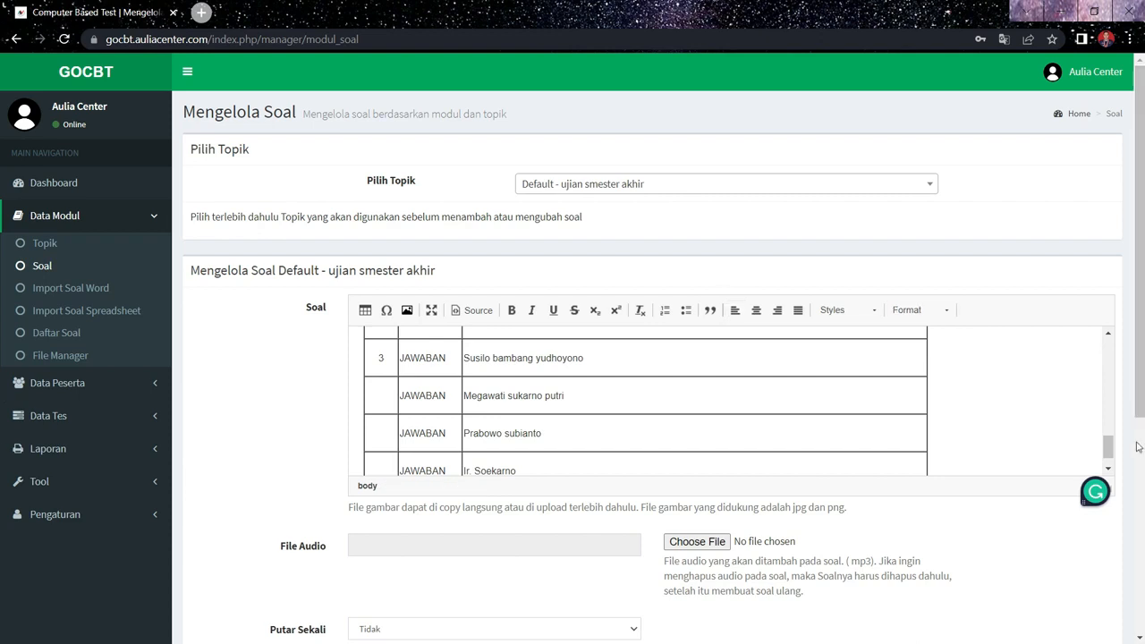
click(877, 190)
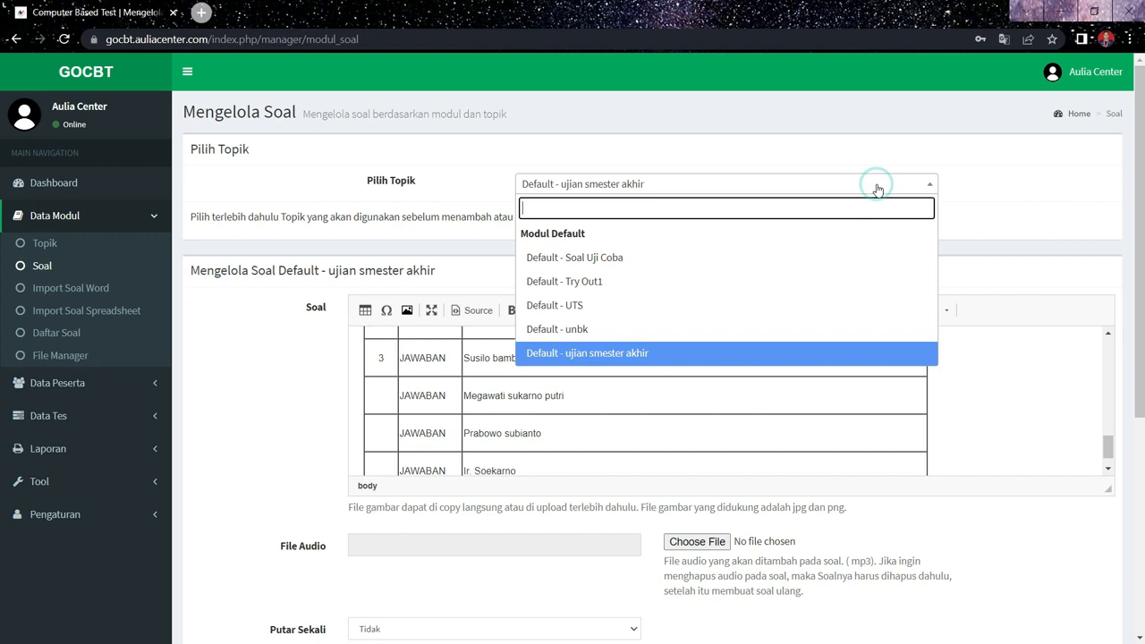
click(812, 361)
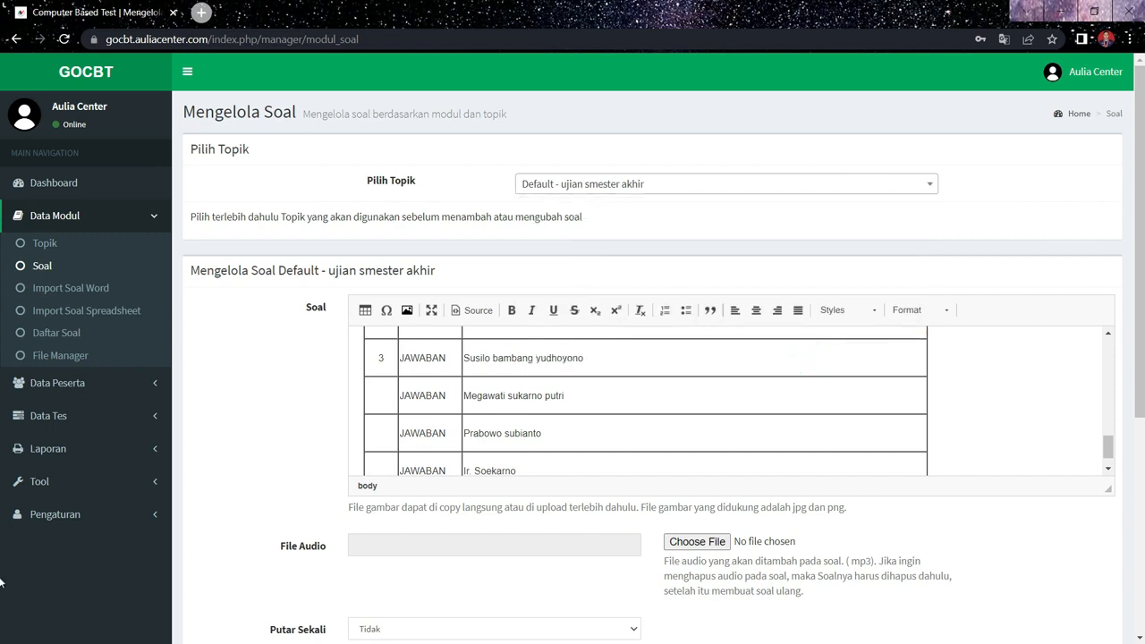
scroll(1, 582, down, 4)
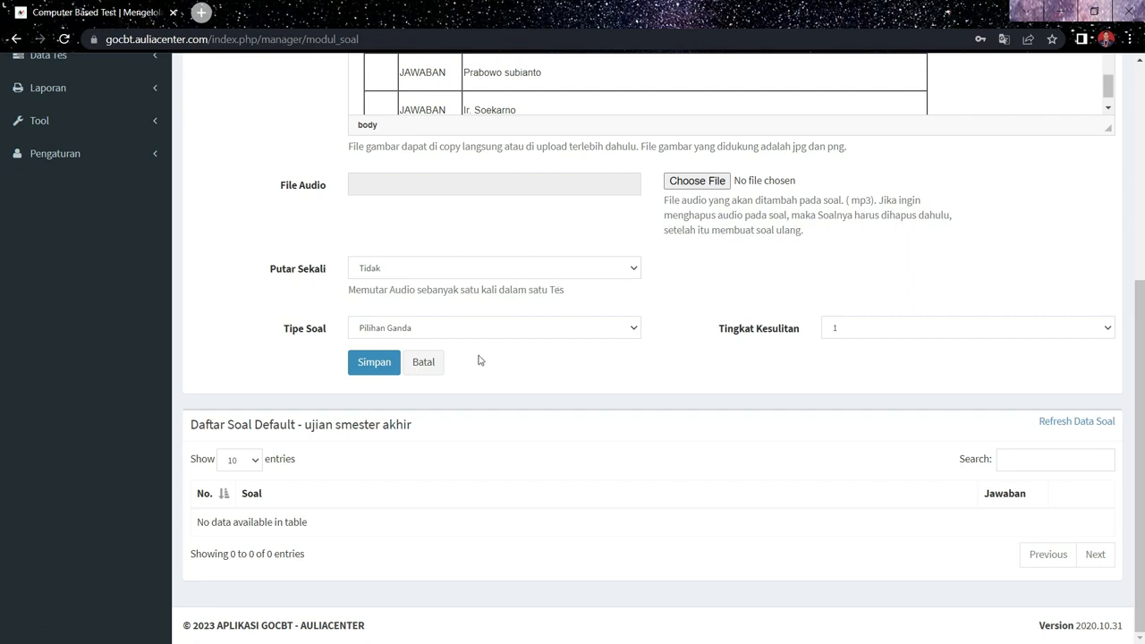
click(391, 368)
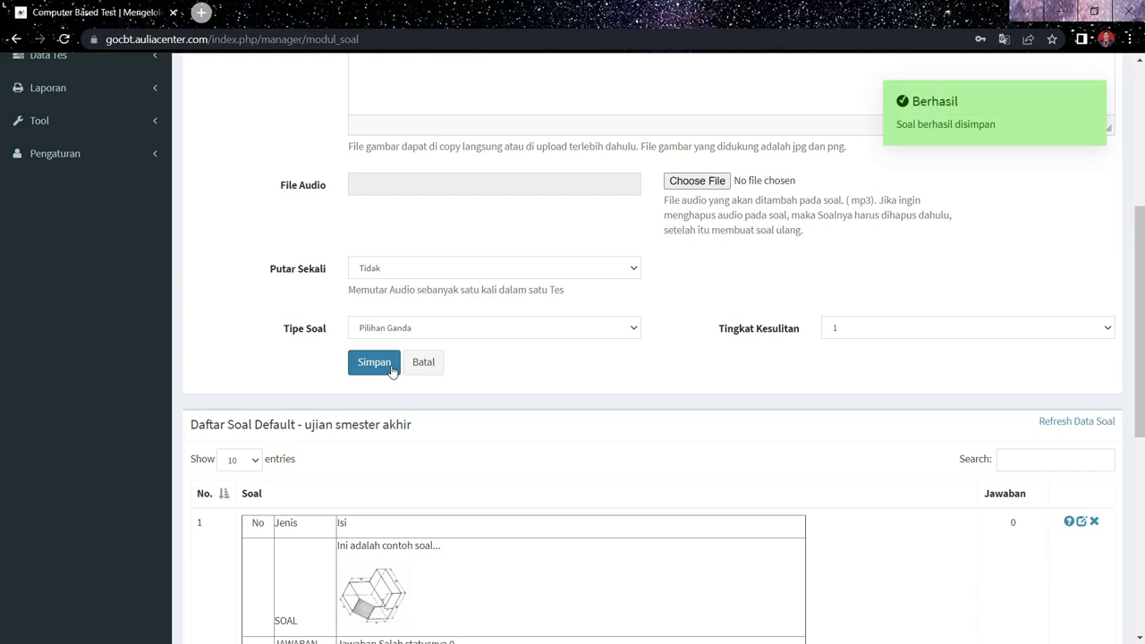
scroll(391, 370, down, 5)
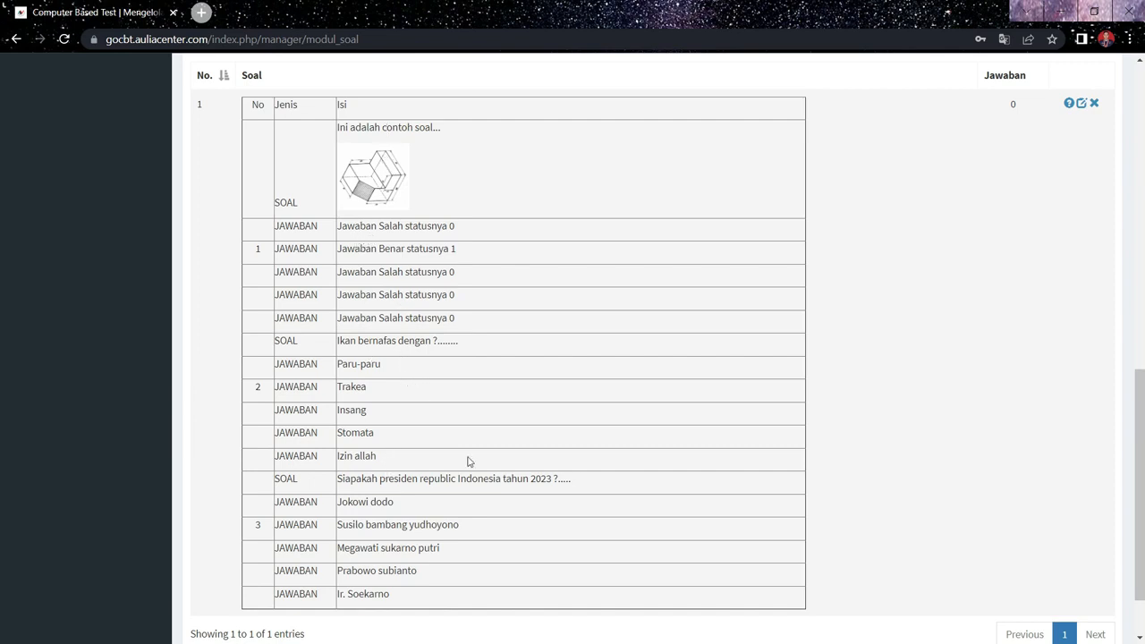
scroll(516, 422, up, 1)
scroll(516, 422, up, 5)
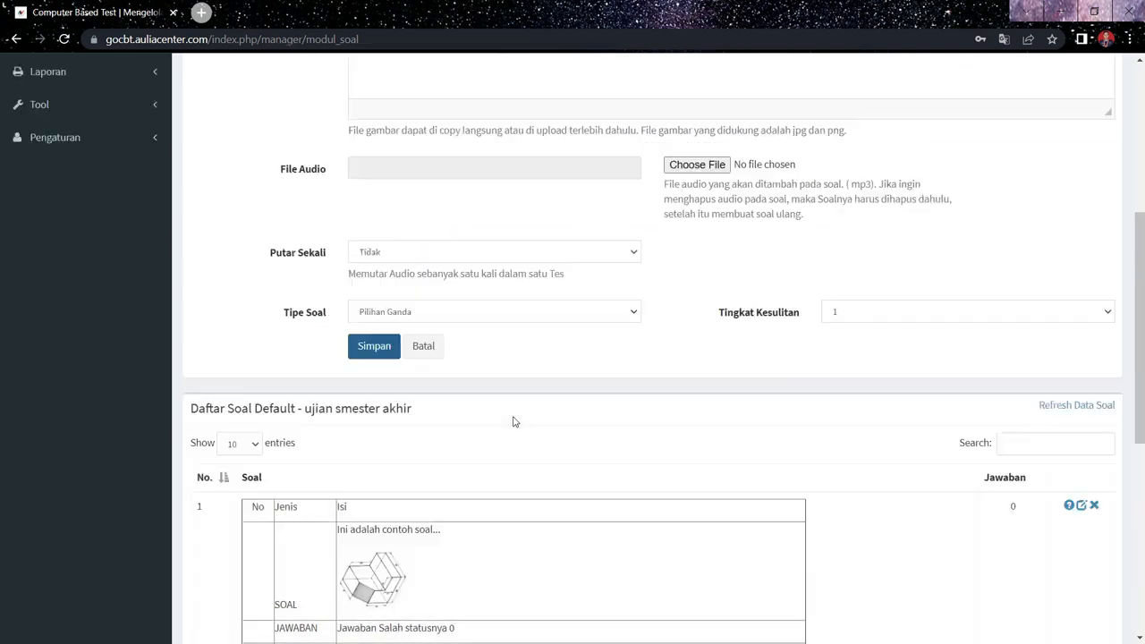
- Enter "apakah judul lagu ini ?....." as the text of the new question with the audio file
scroll(516, 422, up, 2)
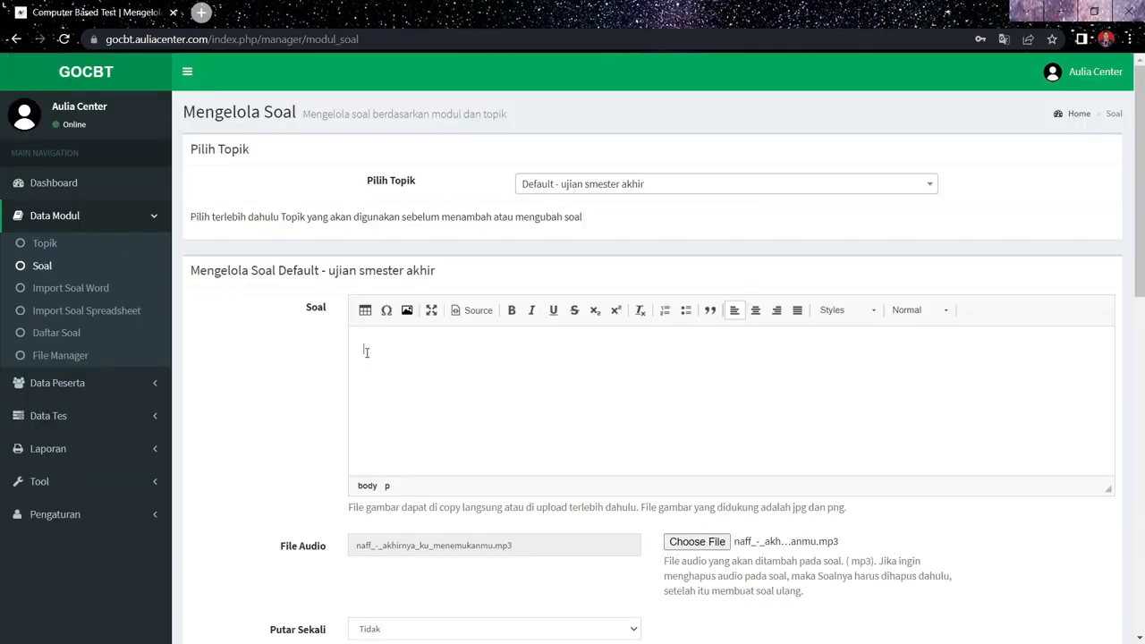
click(367, 353)
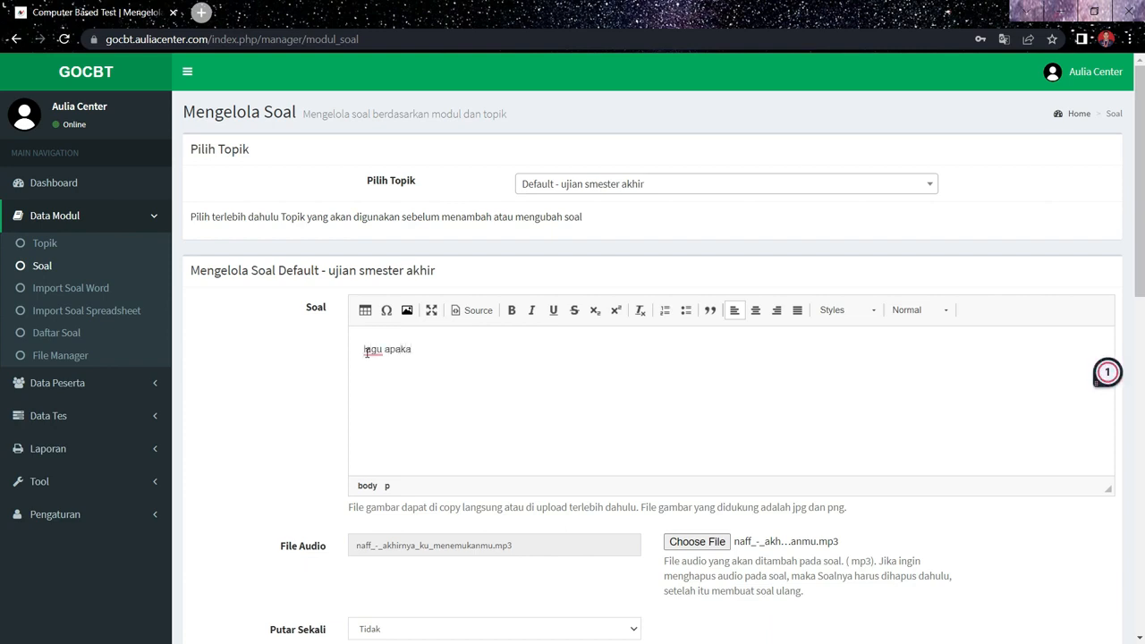
key(BackSpace)
key(BackSpace)
key(BackSpace)
key(BackSpace)
key(BackSpace)
key(BackSpace)
text(akah judul)
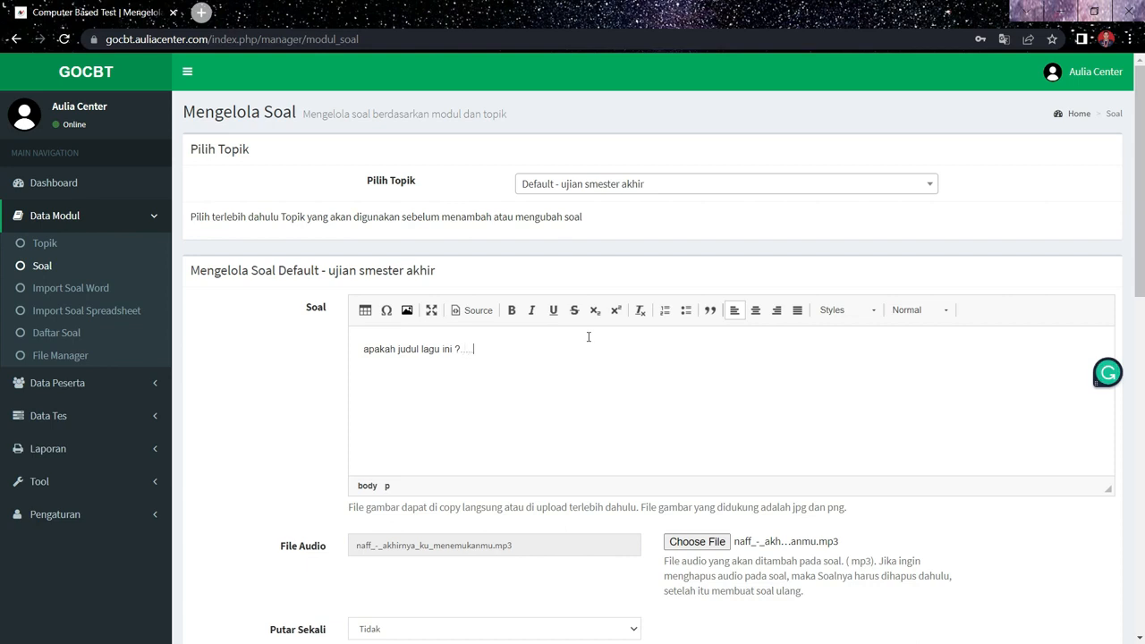
scroll(1142, 327, down, 6)
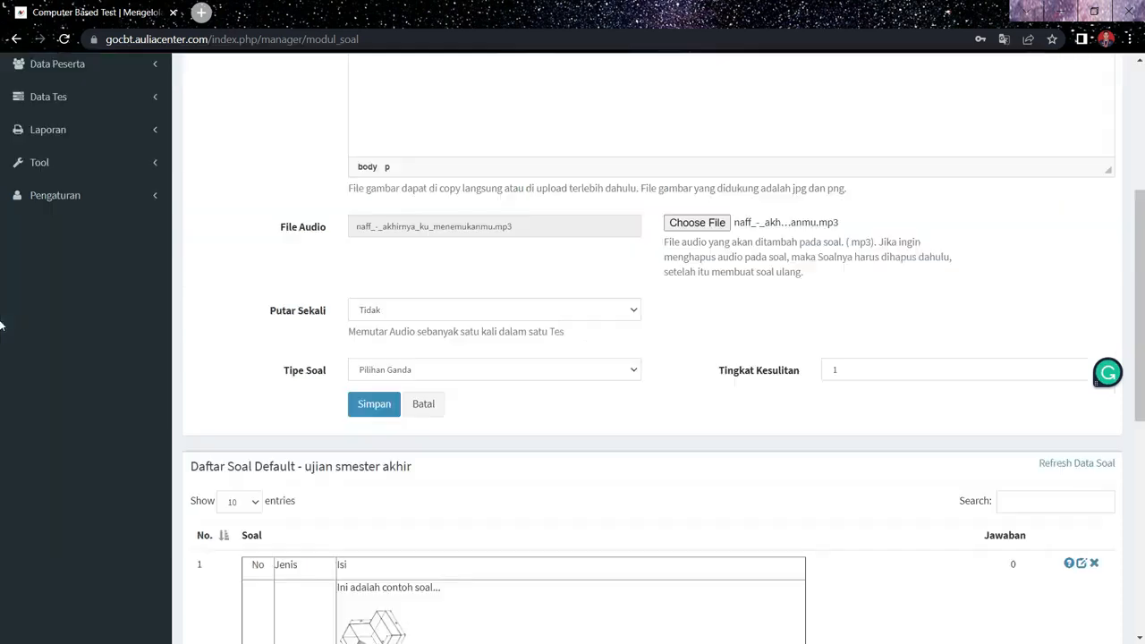
scroll(1142, 234, up, 1)
scroll(1142, 235, up, 5)
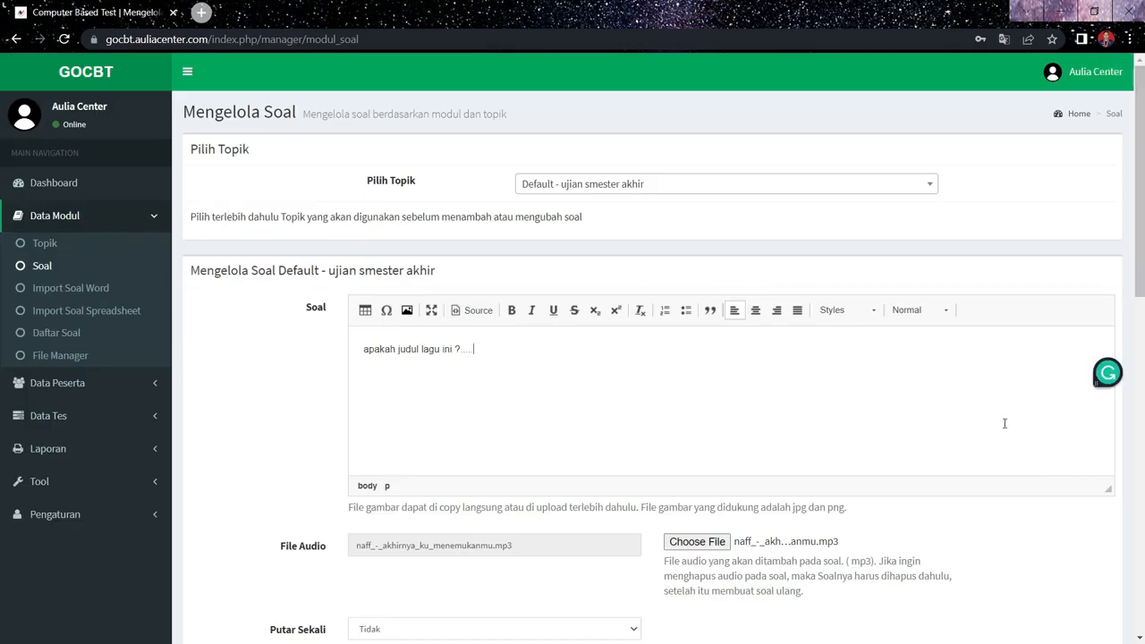
- Attach naff_-_akhirnya_ku_menemukanmu from Downloads as the question's audio file
click(696, 542)
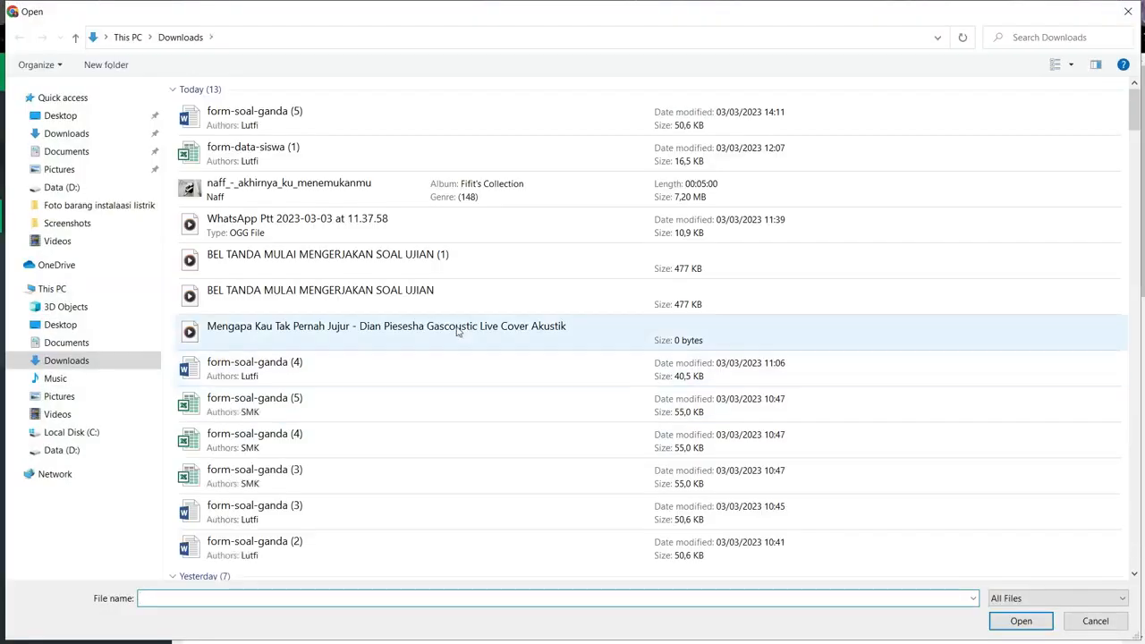
click(426, 190)
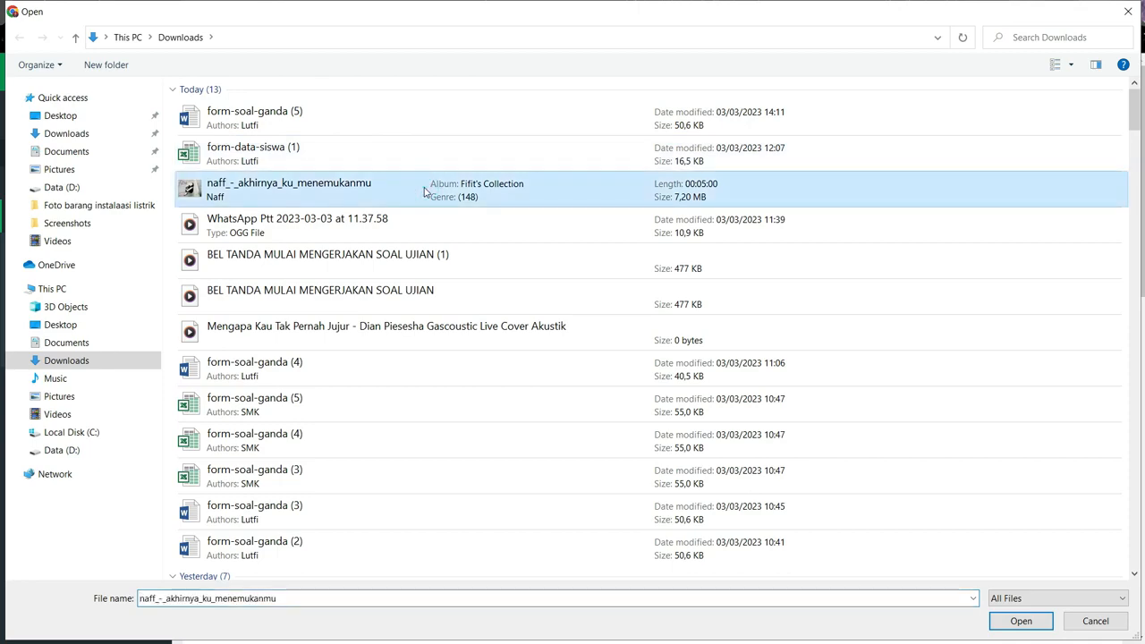
double_click(426, 190)
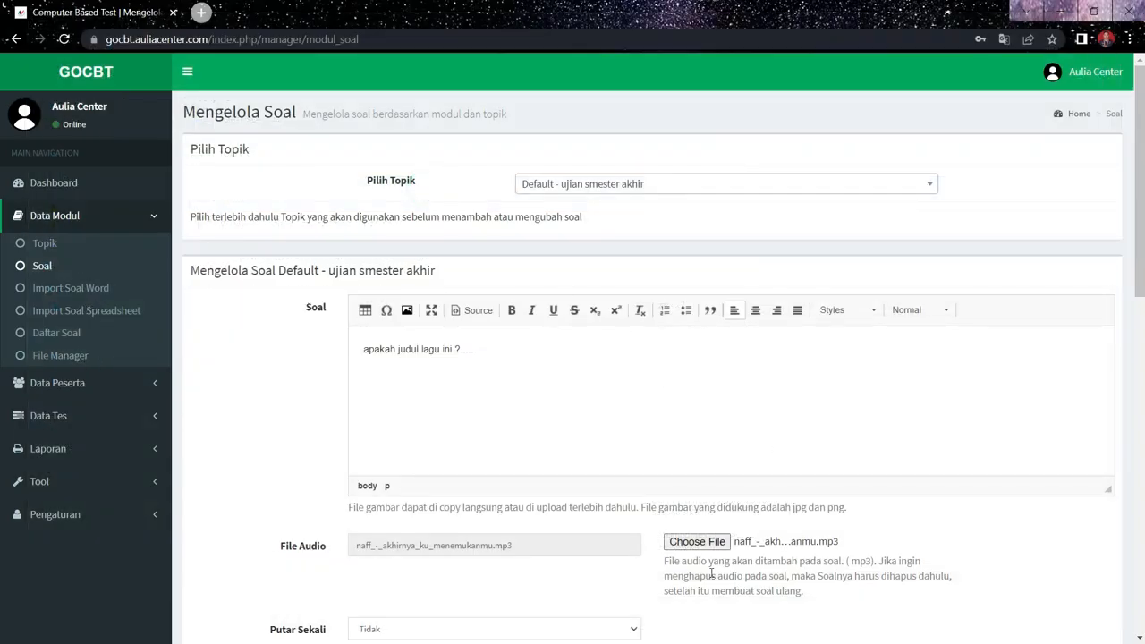
- Set the question type to Esai and save the audio question
scroll(868, 574, down, 3)
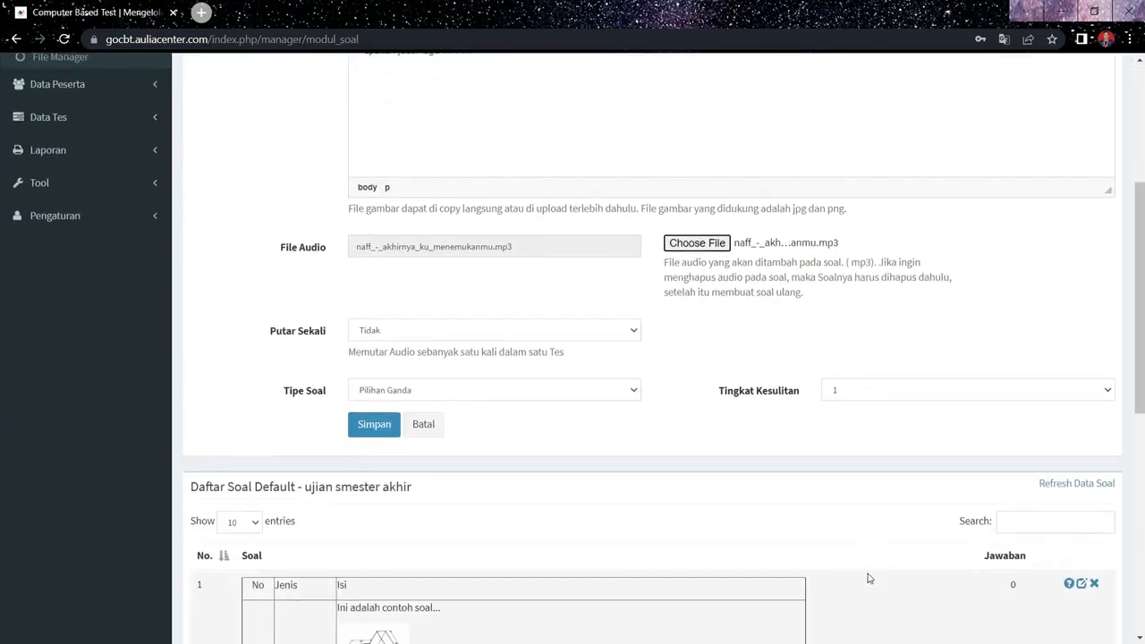
click(613, 400)
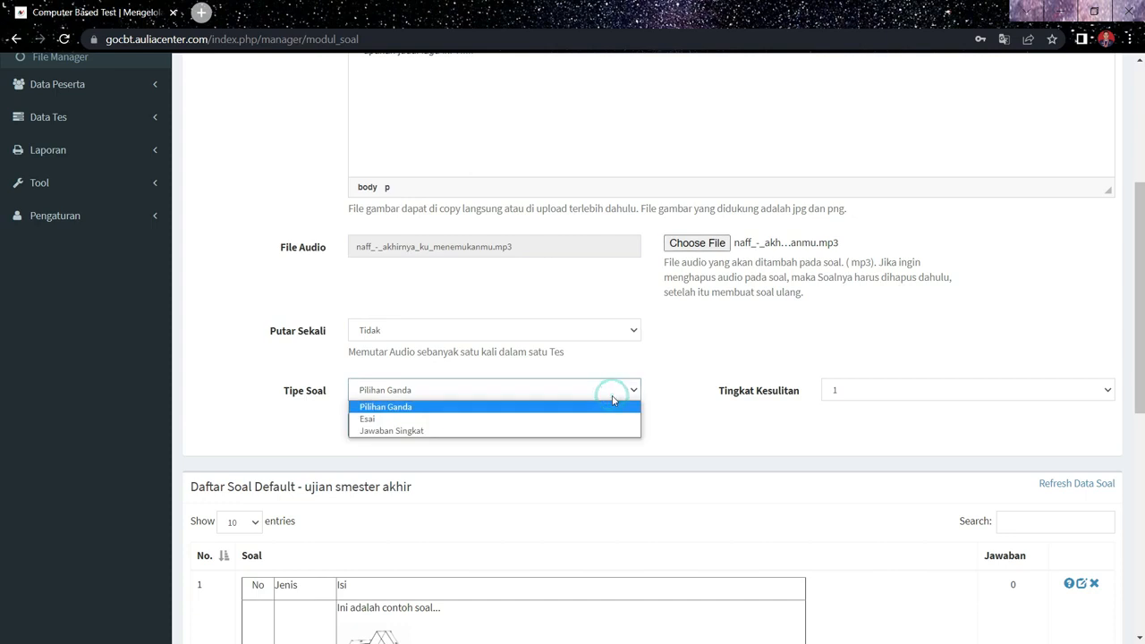
click(601, 418)
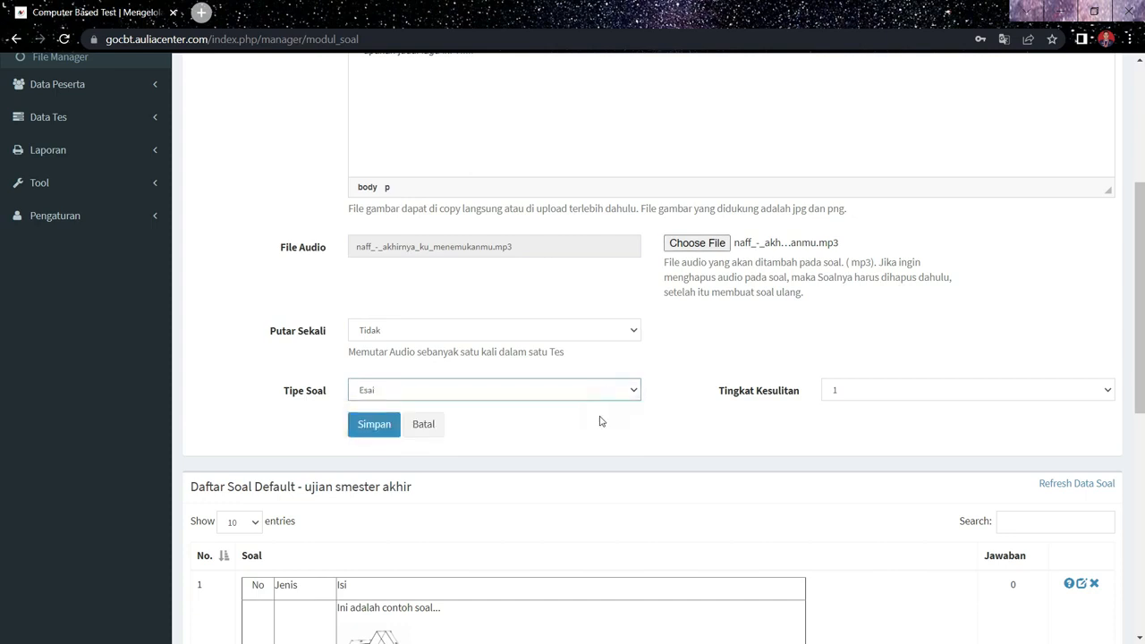
click(382, 437)
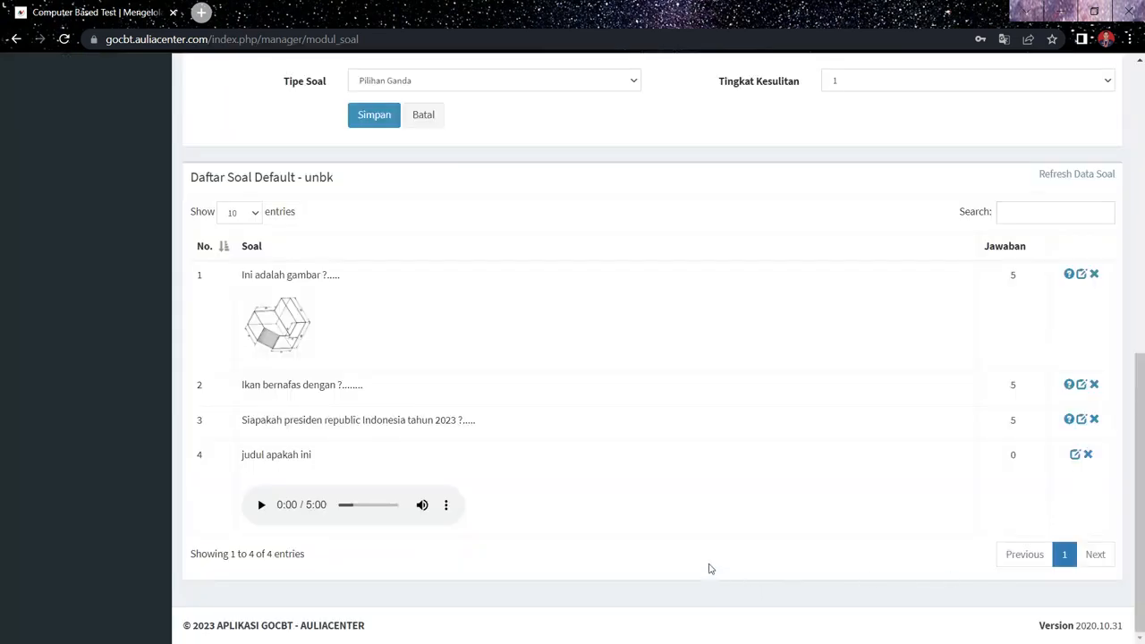
- Play a few seconds of the audio in question 4 of the "unbk" question list and pause it
click(259, 507)
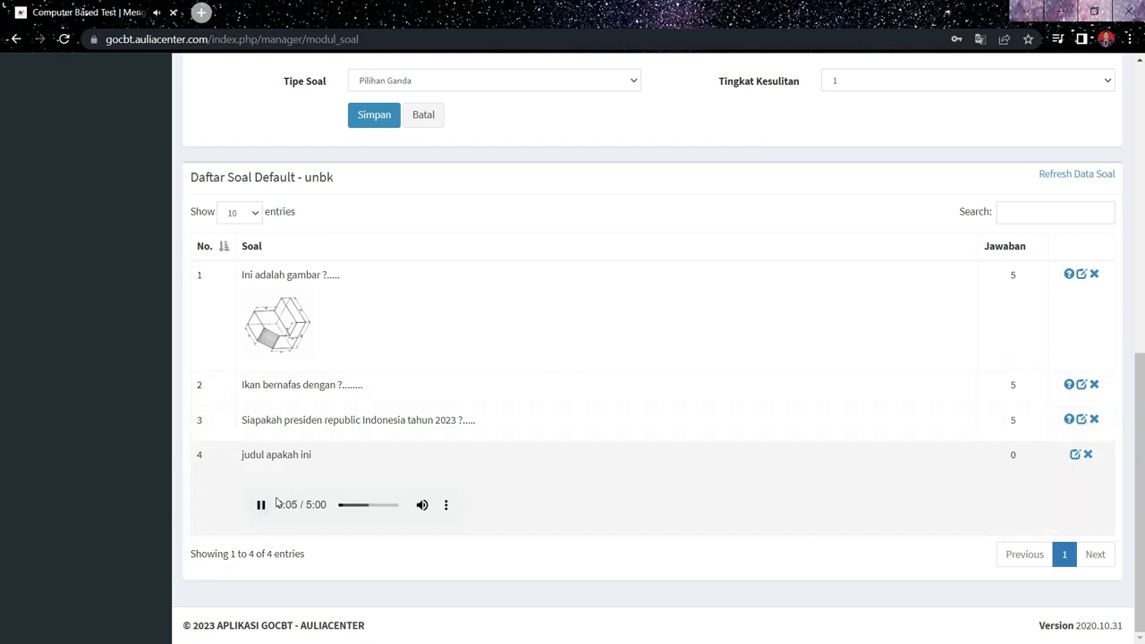
click(260, 507)
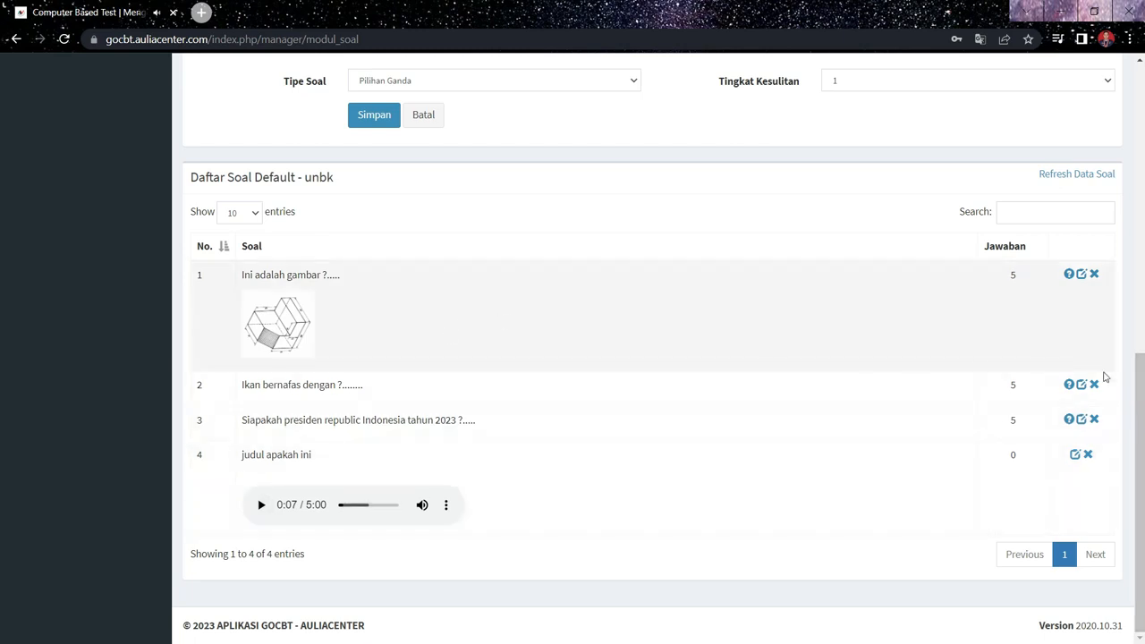
- Open the Import Soal Word page and choose "Default - unbk" as the import topic
scroll(1118, 362, up, 6)
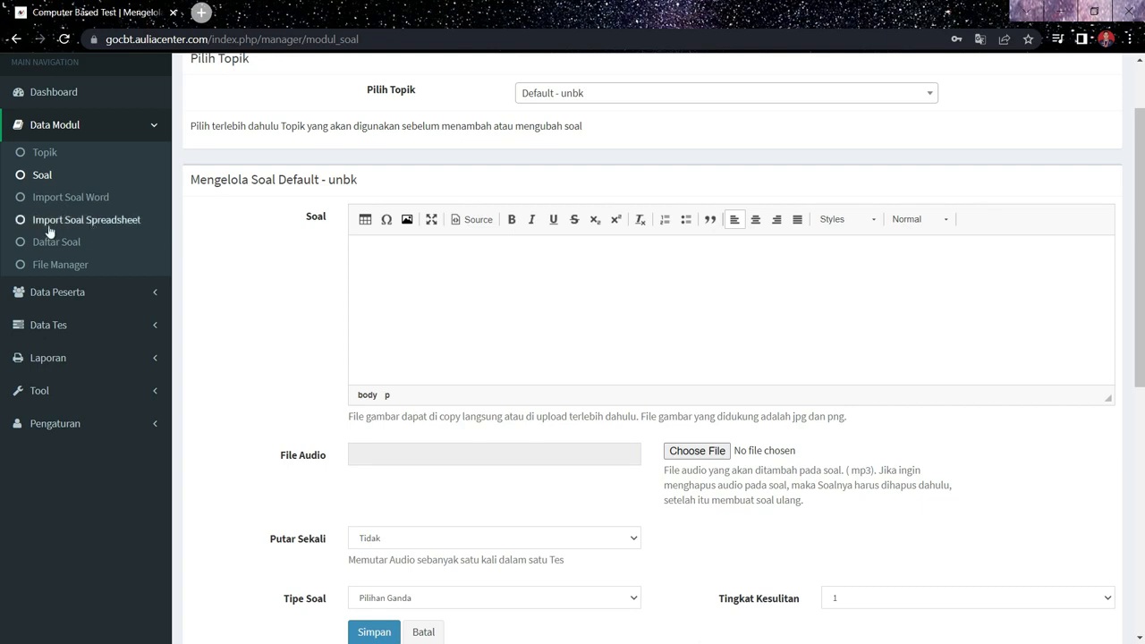
click(58, 199)
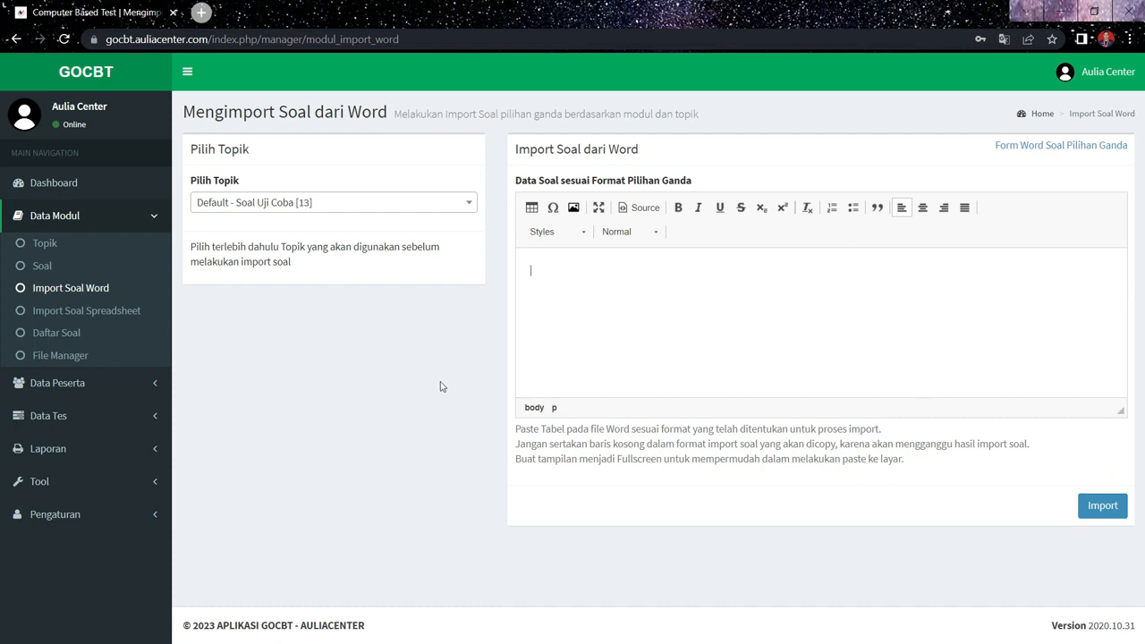
click(431, 203)
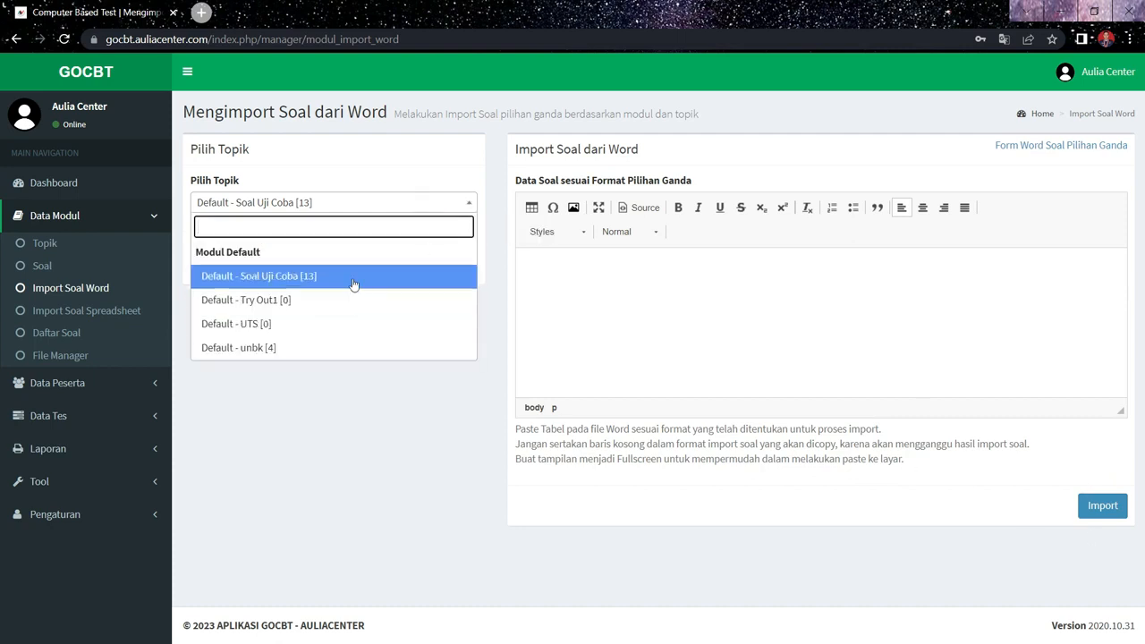
click(335, 348)
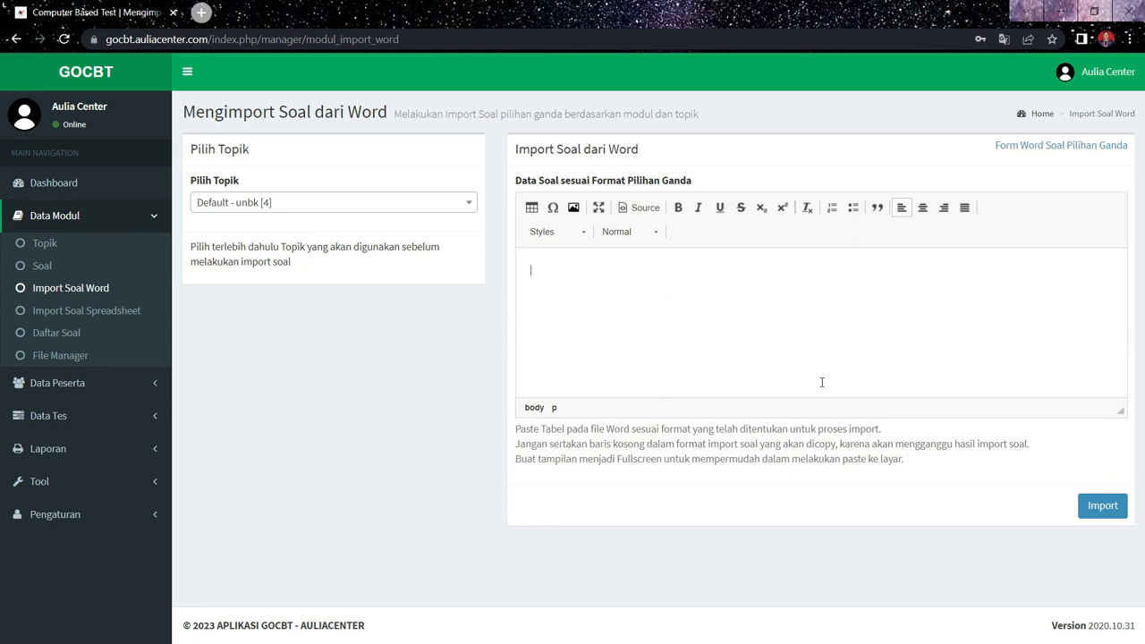
- On the Import Soal Spreadsheet page, choose topic "Default - unbk", bring up the file selection and close it without choosing a file
click(72, 310)
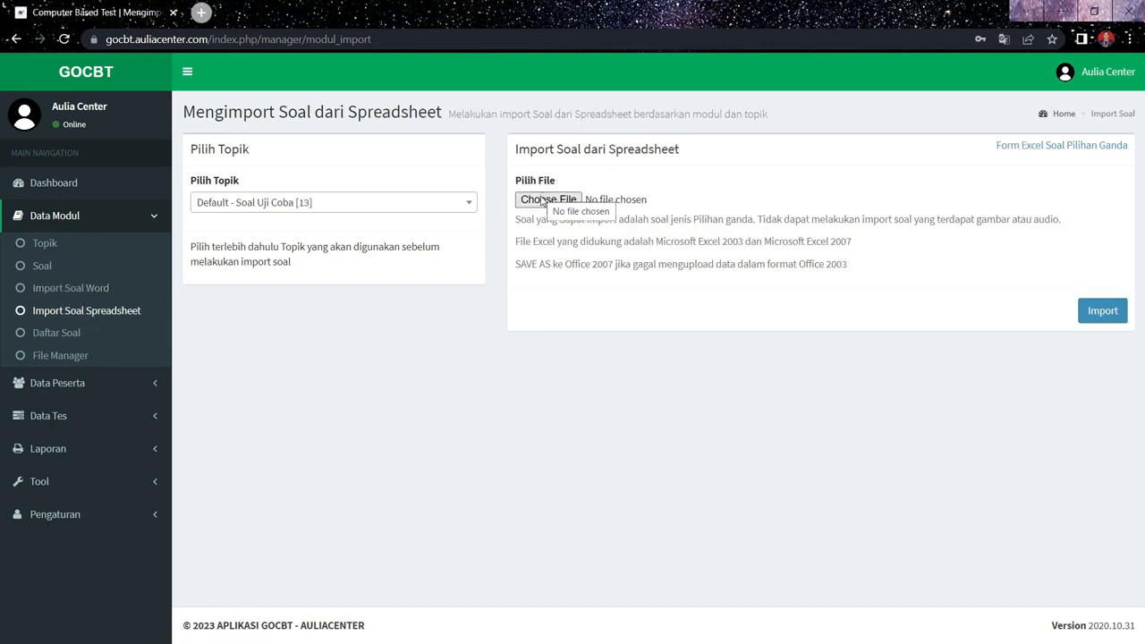
click(416, 199)
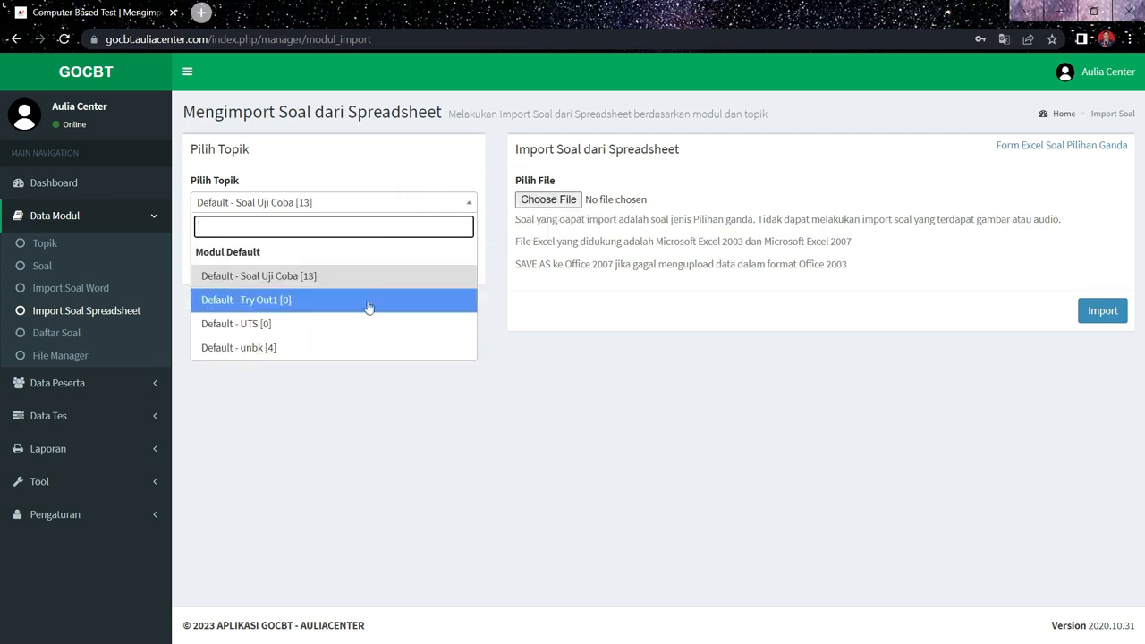
click(358, 348)
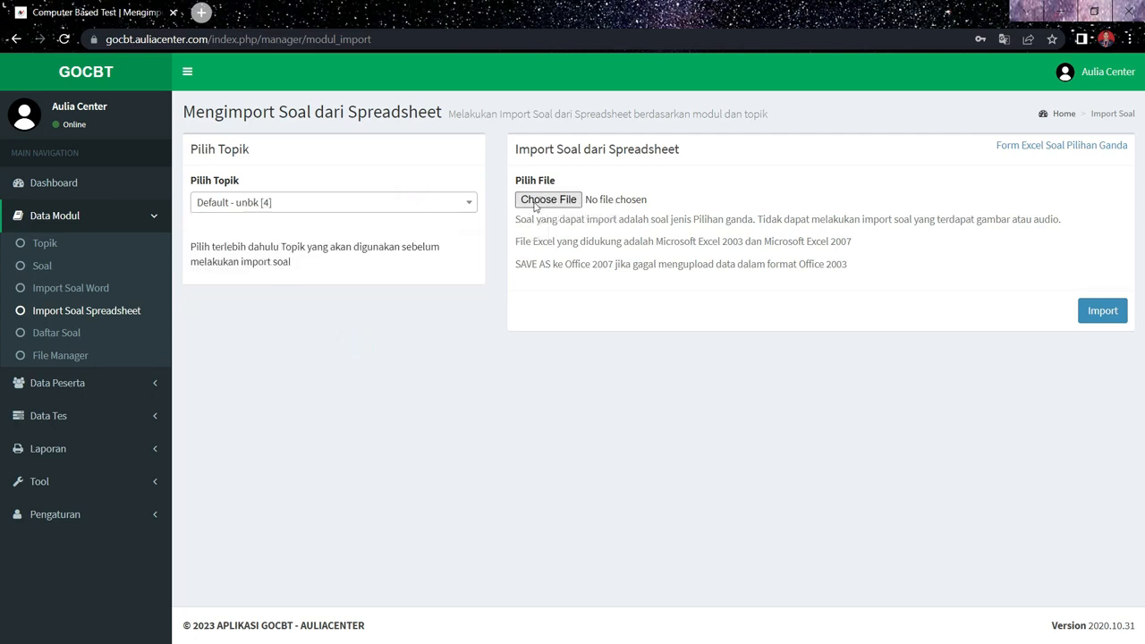
click(535, 202)
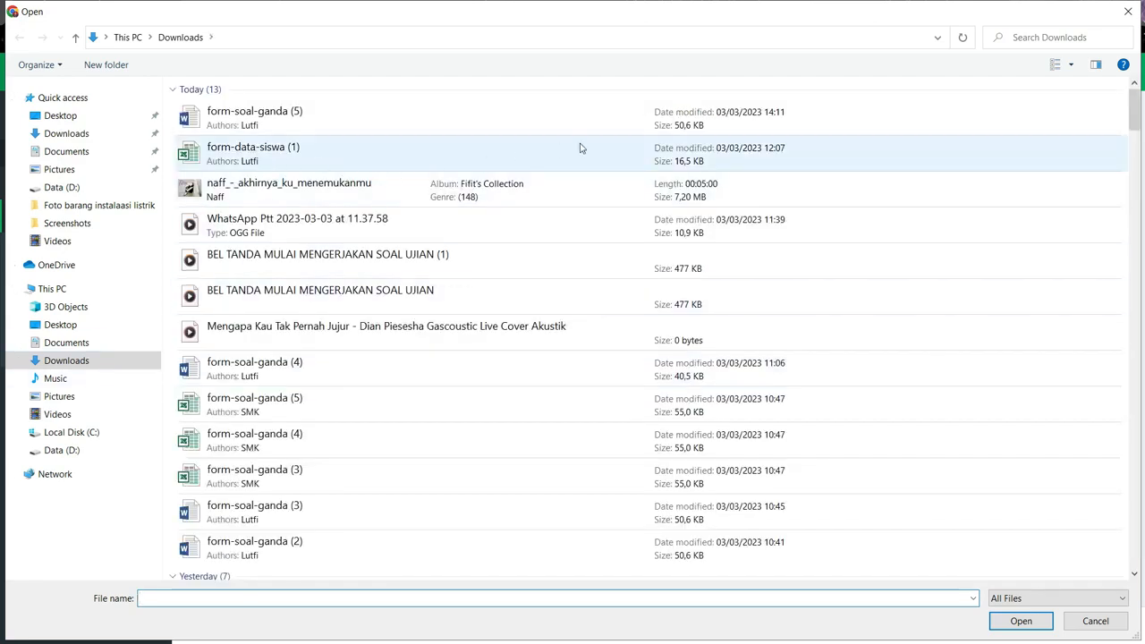
click(1131, 11)
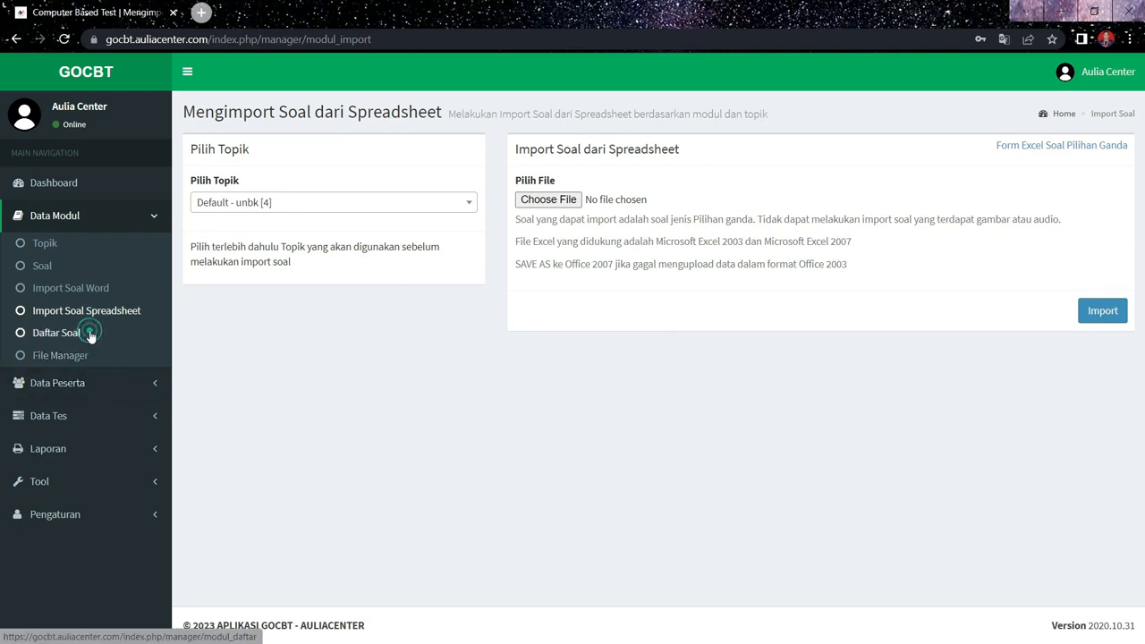
- Open Daftar Soal for topic "Default - unbk" and review its questions, answer options and audio question
click(91, 334)
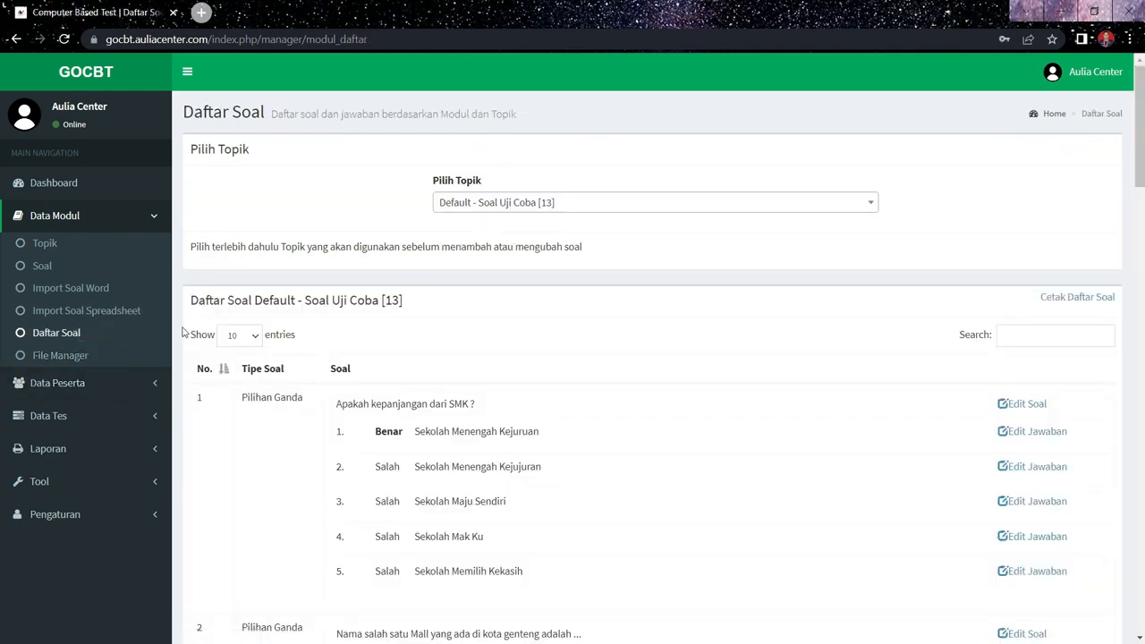
click(542, 206)
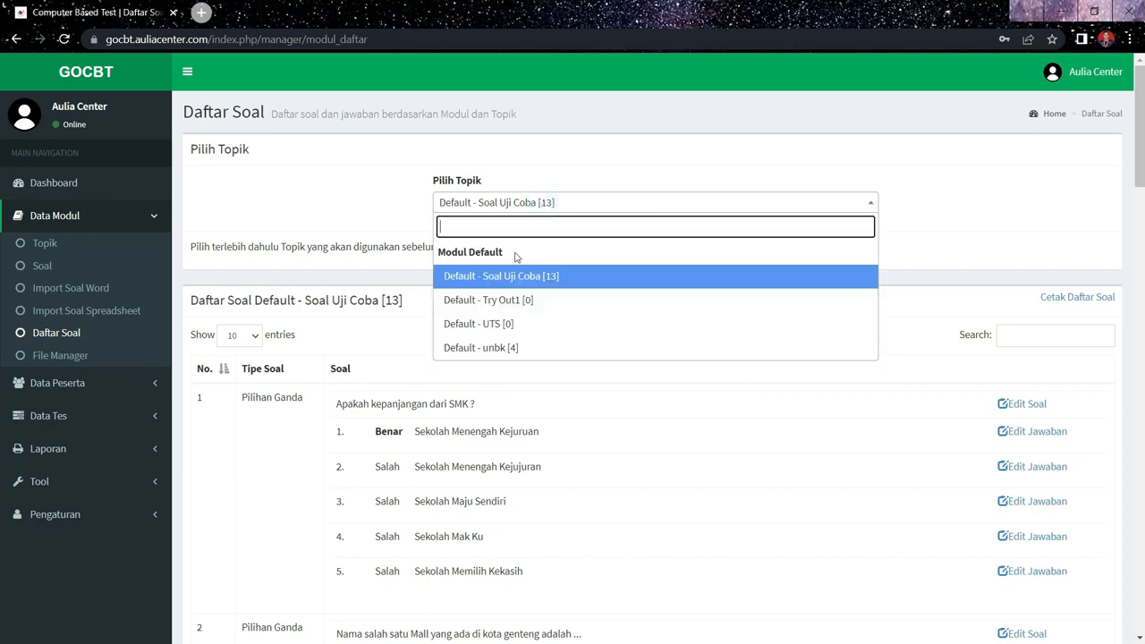
click(491, 349)
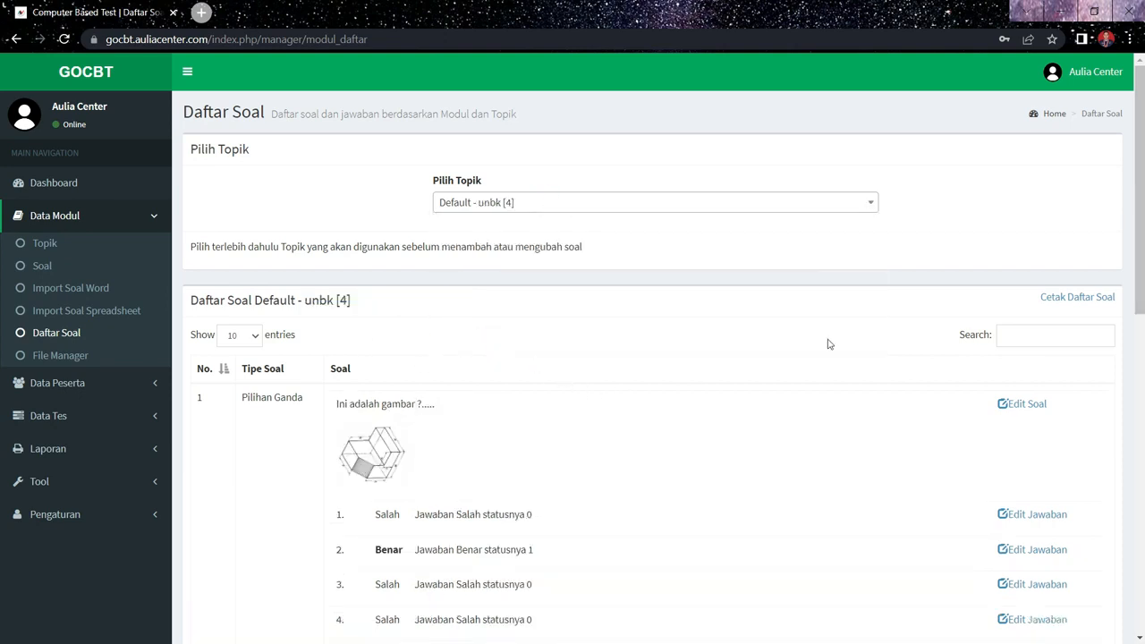
click(1142, 342)
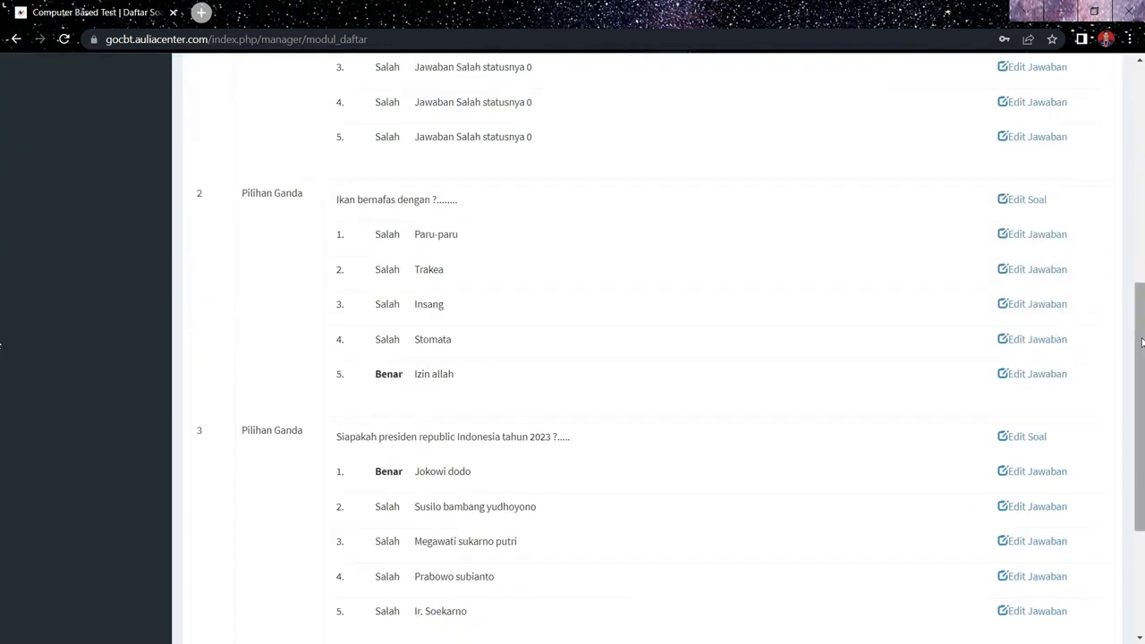
click(1141, 258)
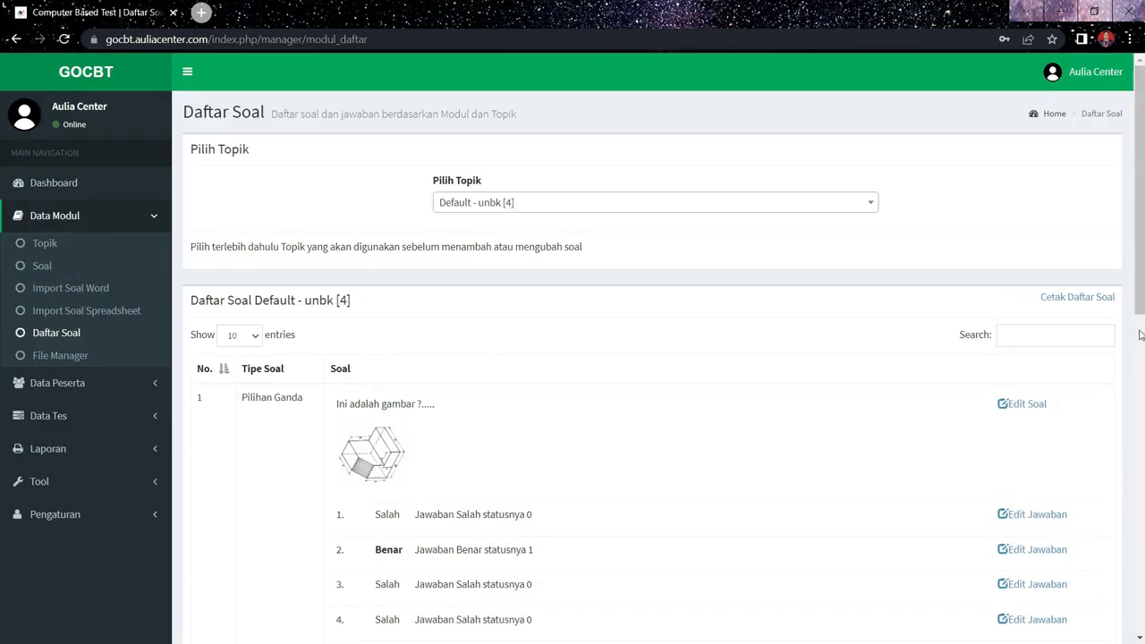
click(1141, 367)
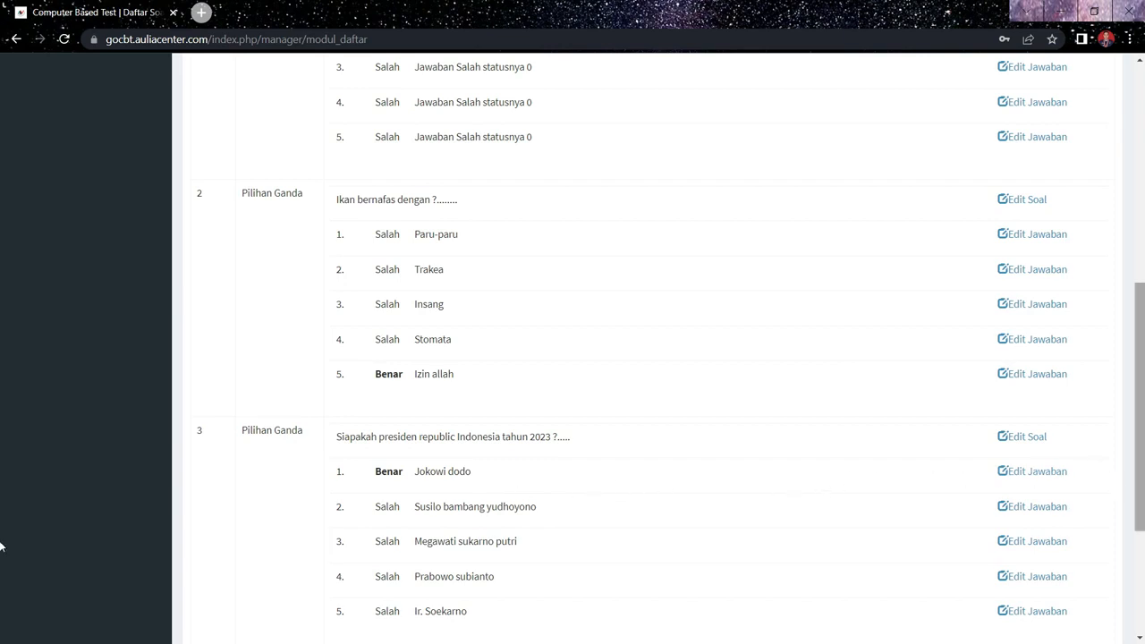
click(1141, 564)
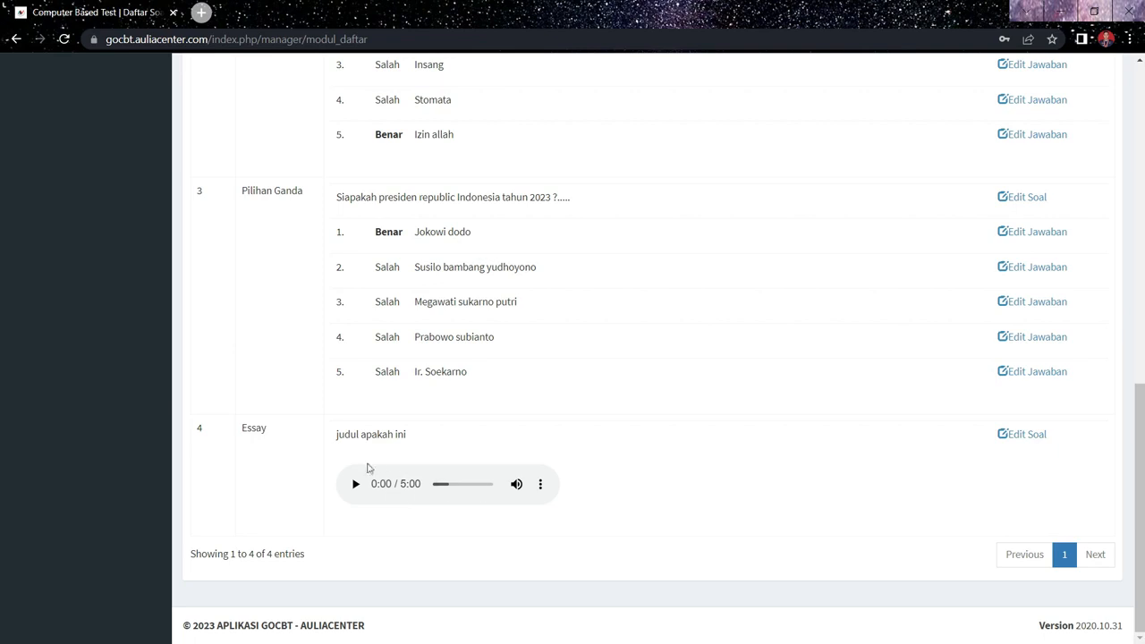
scroll(796, 474, up, 6)
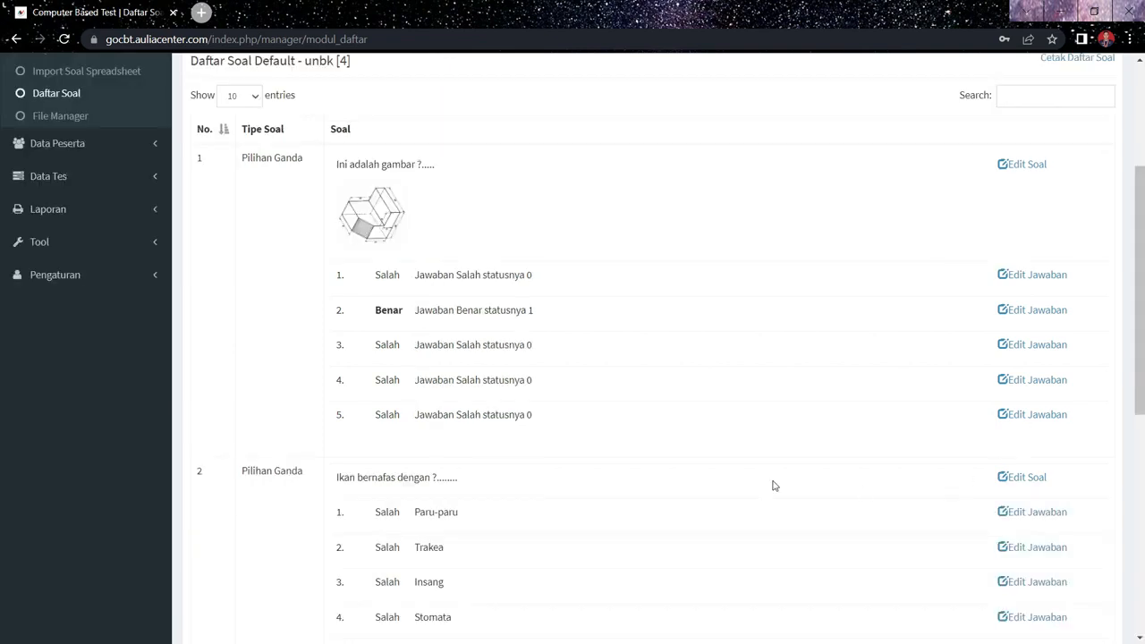
- Open the participant group list under Data Peserta and examine its groups
click(45, 148)
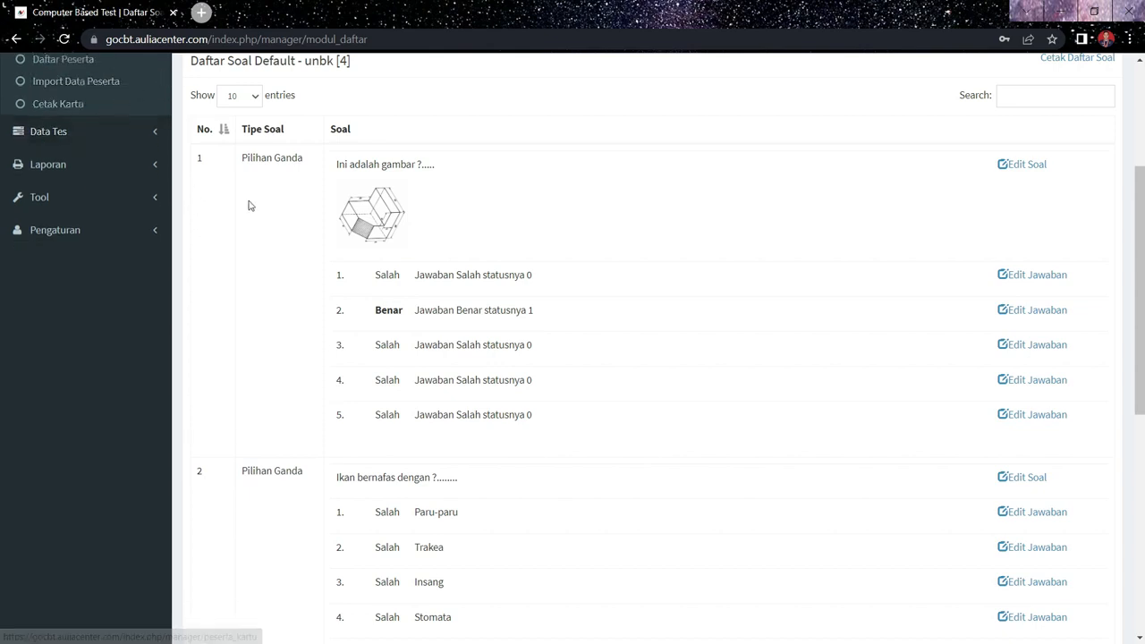
scroll(248, 204, up, 3)
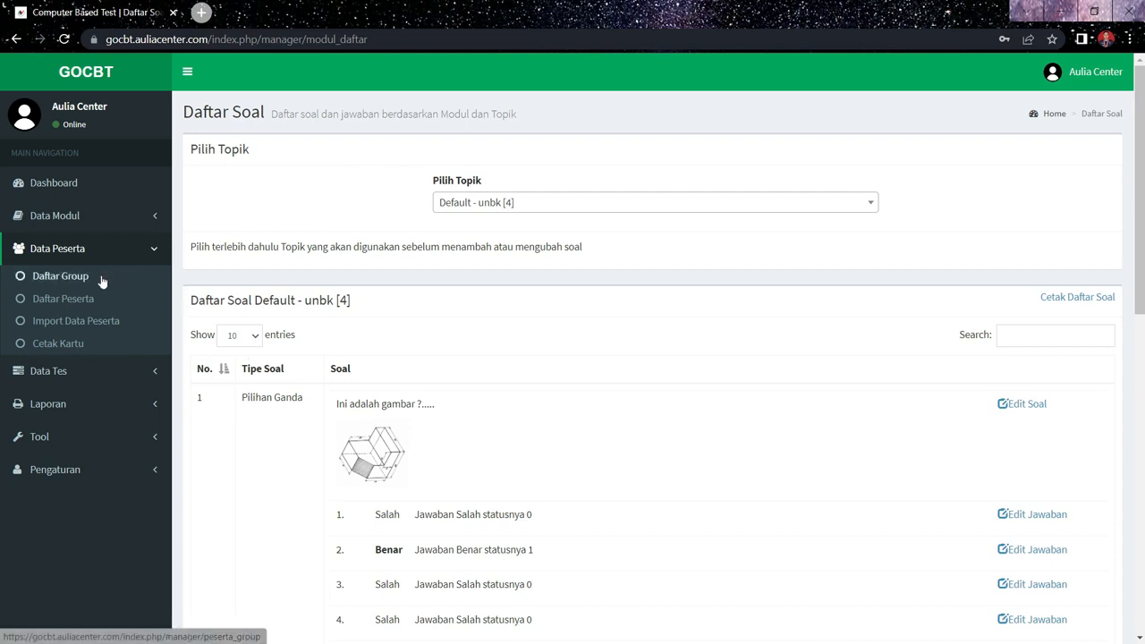
click(70, 225)
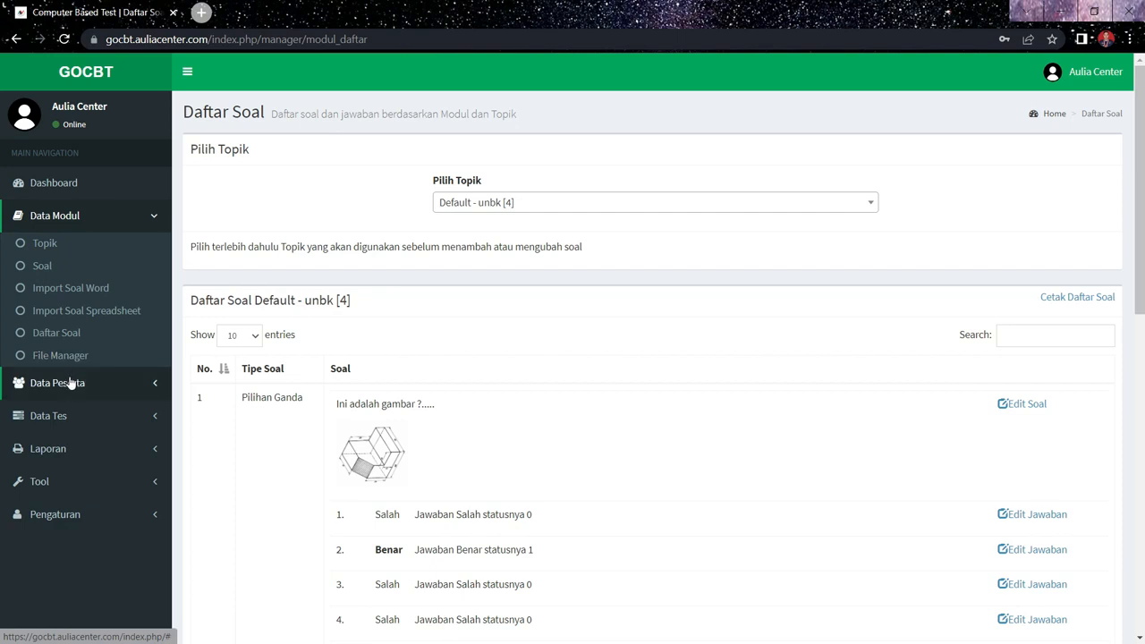
click(70, 382)
click(63, 278)
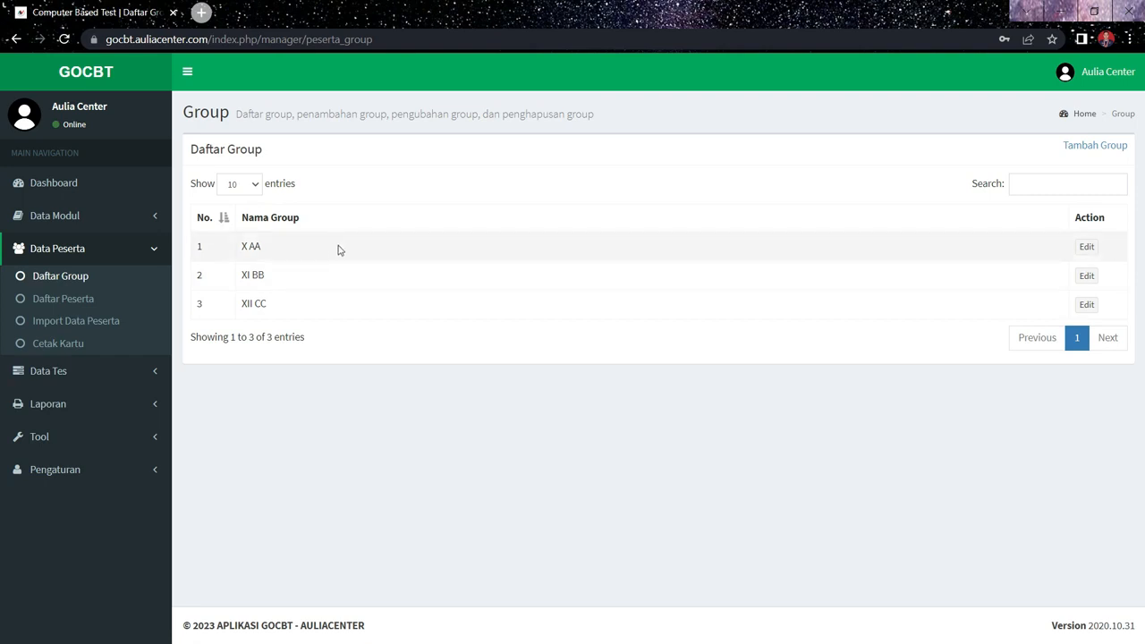
triple_click(716, 265)
click(644, 300)
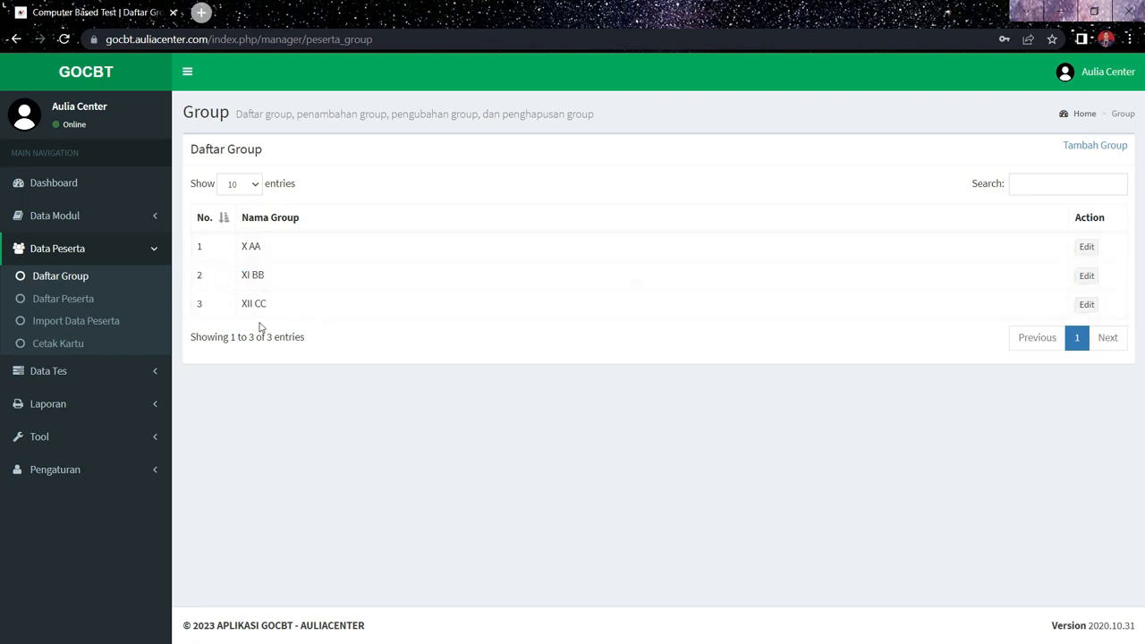
- Open the participant list (Daftar Peserta) under Data Peserta
click(85, 306)
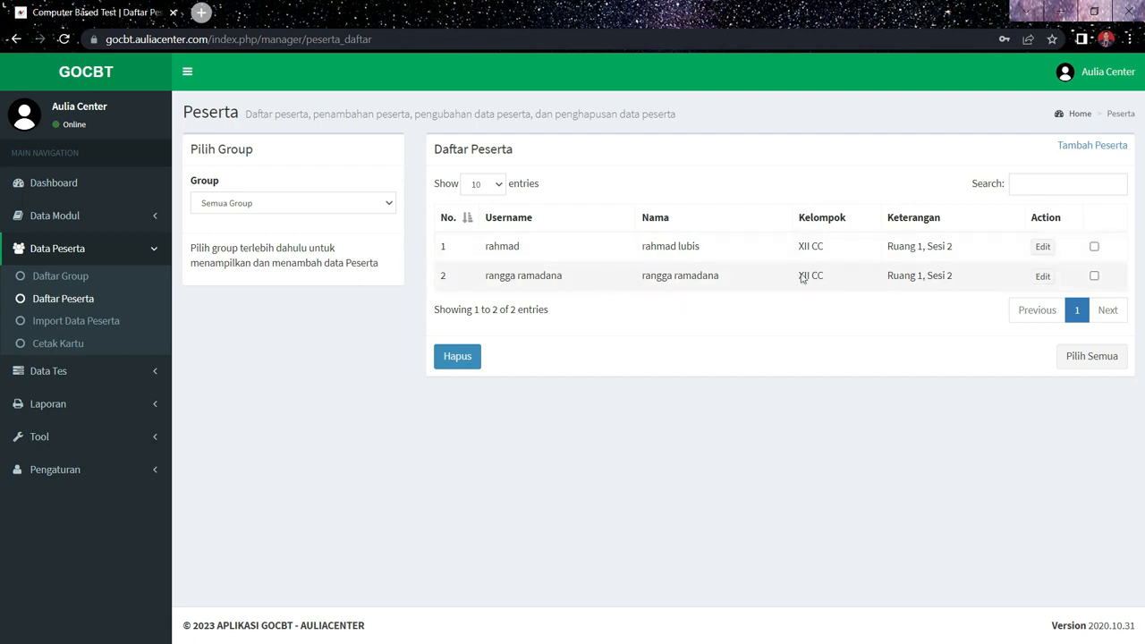
click(1078, 148)
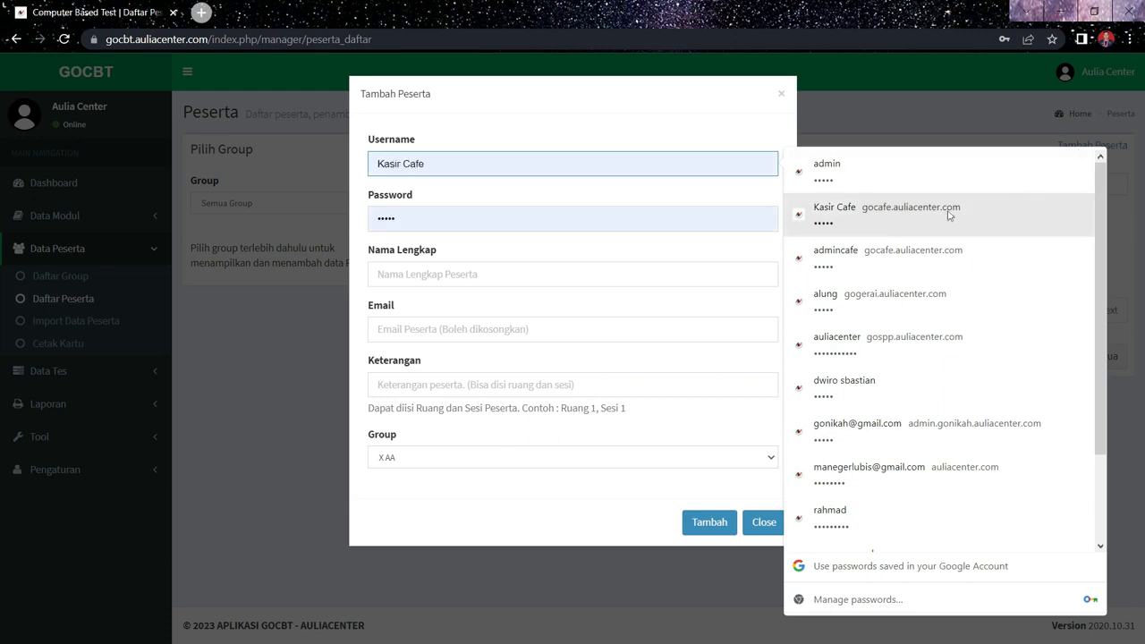
click(440, 163)
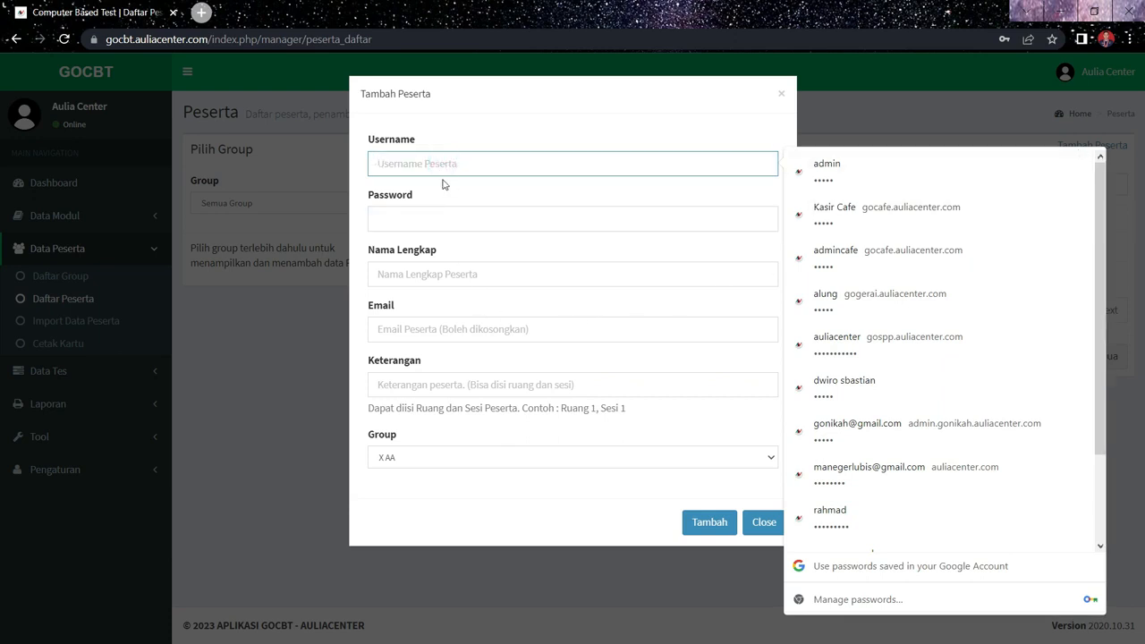
click(296, 353)
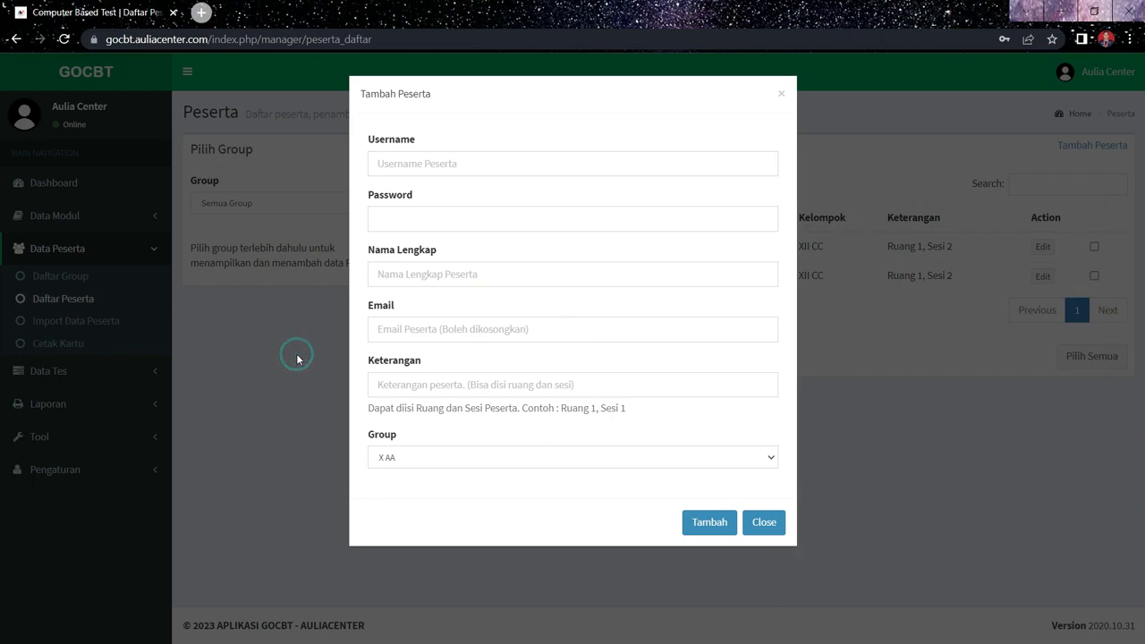
click(781, 94)
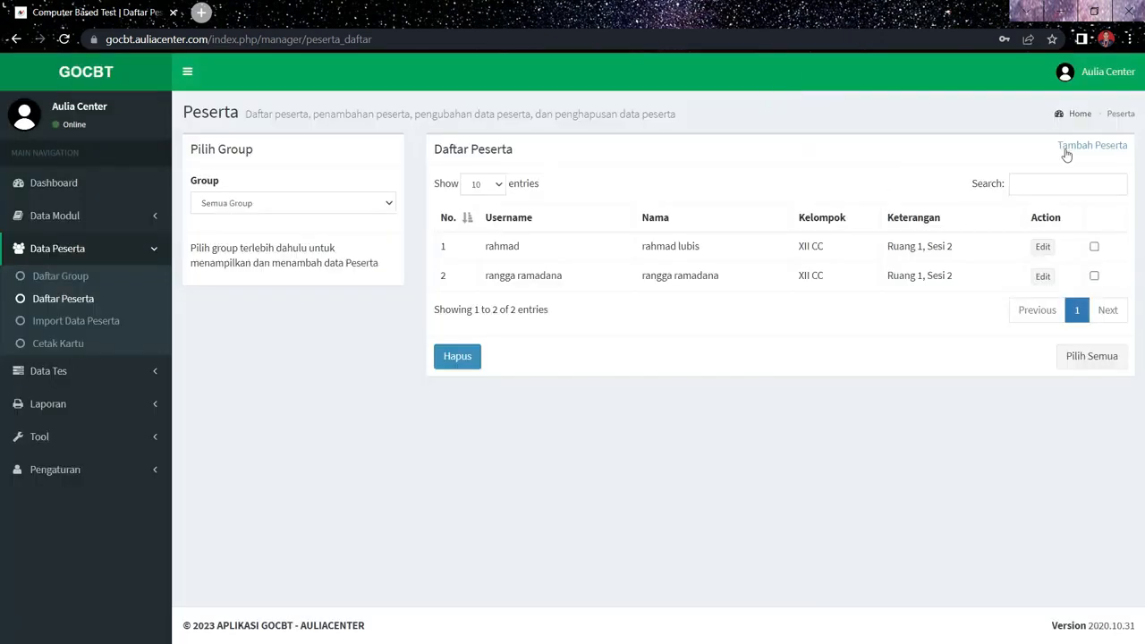
- Start a new participant and enter the participant's username, account password and full name
click(1066, 153)
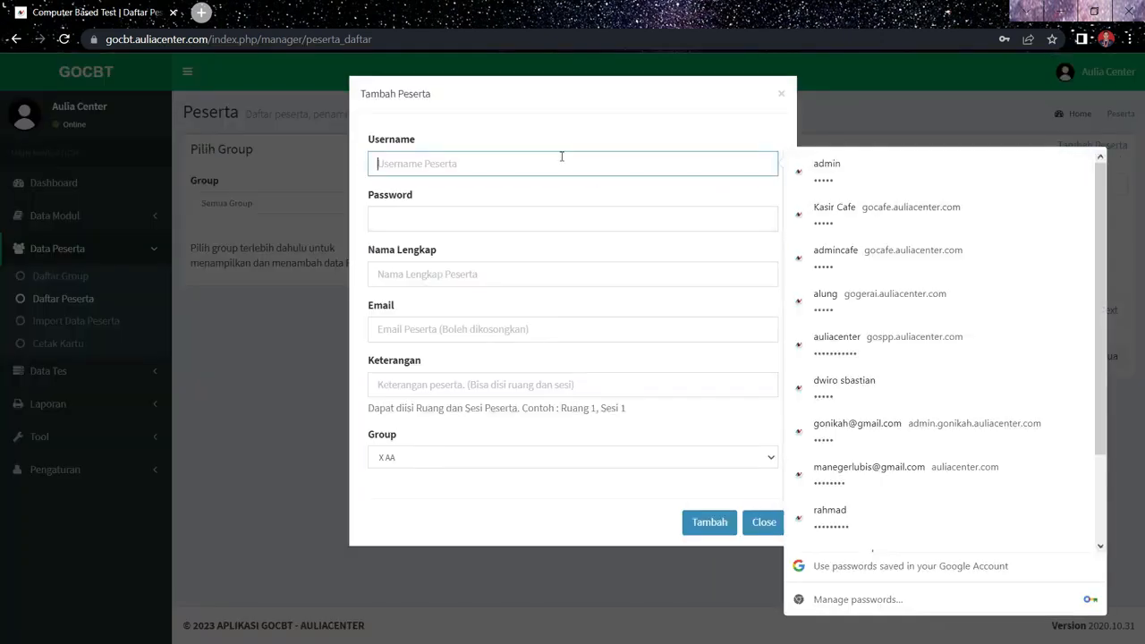
click(562, 159)
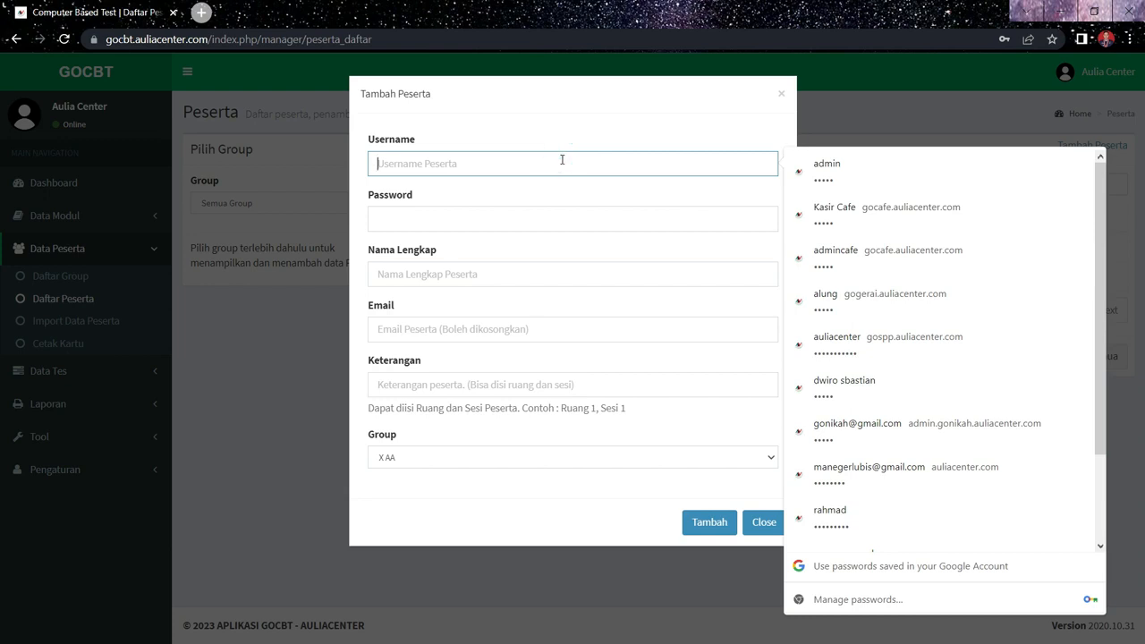
text(dwiro)
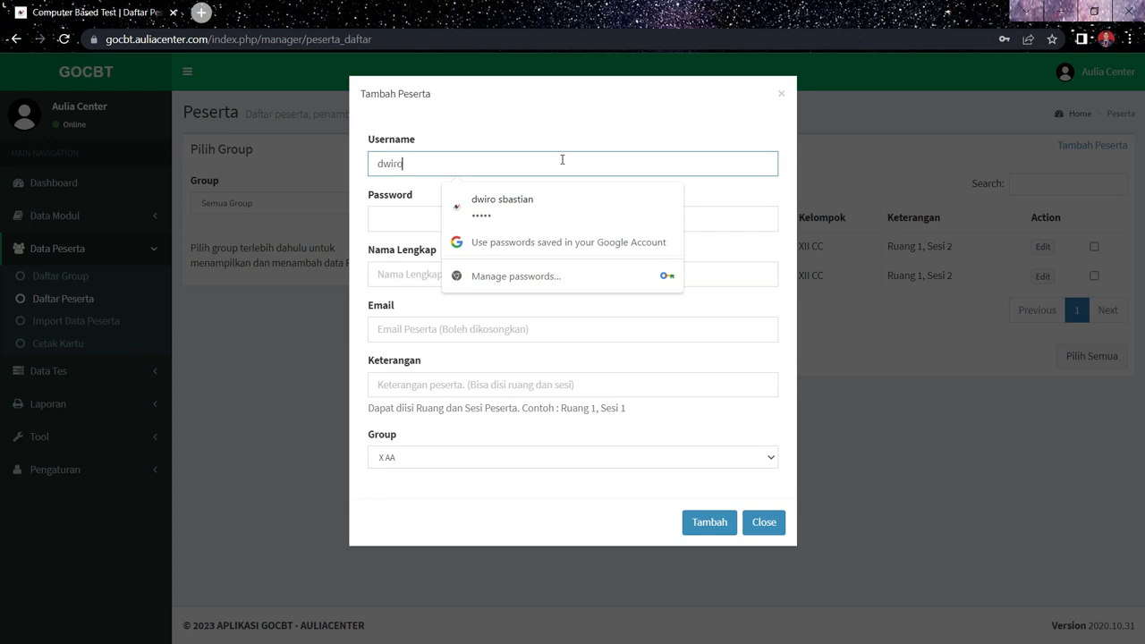
click(395, 215)
text(••)
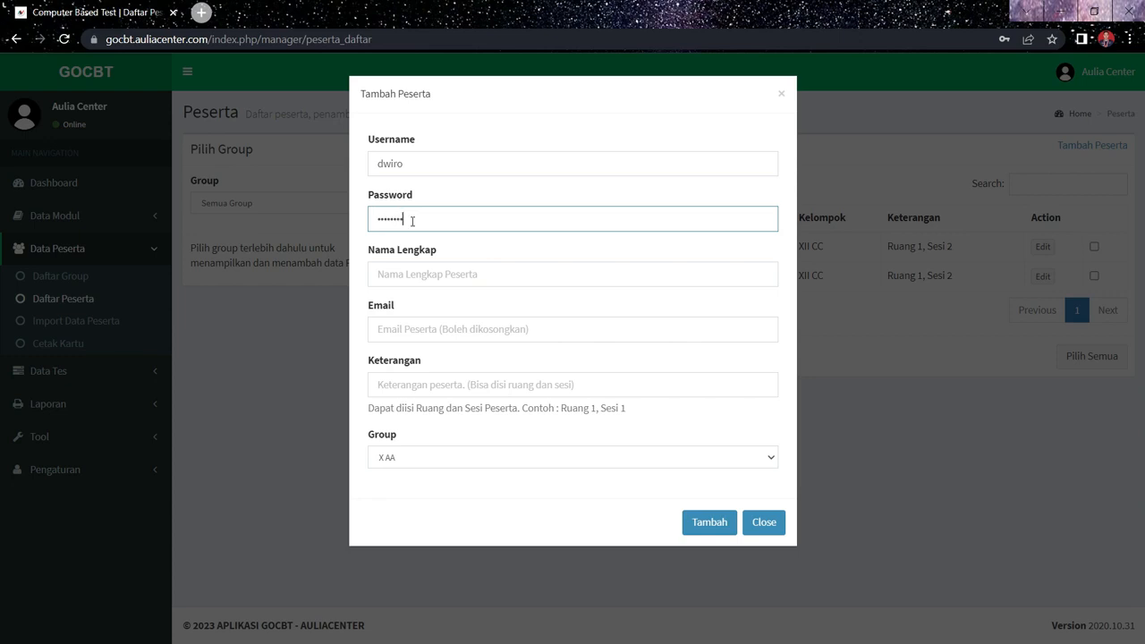
click(452, 277)
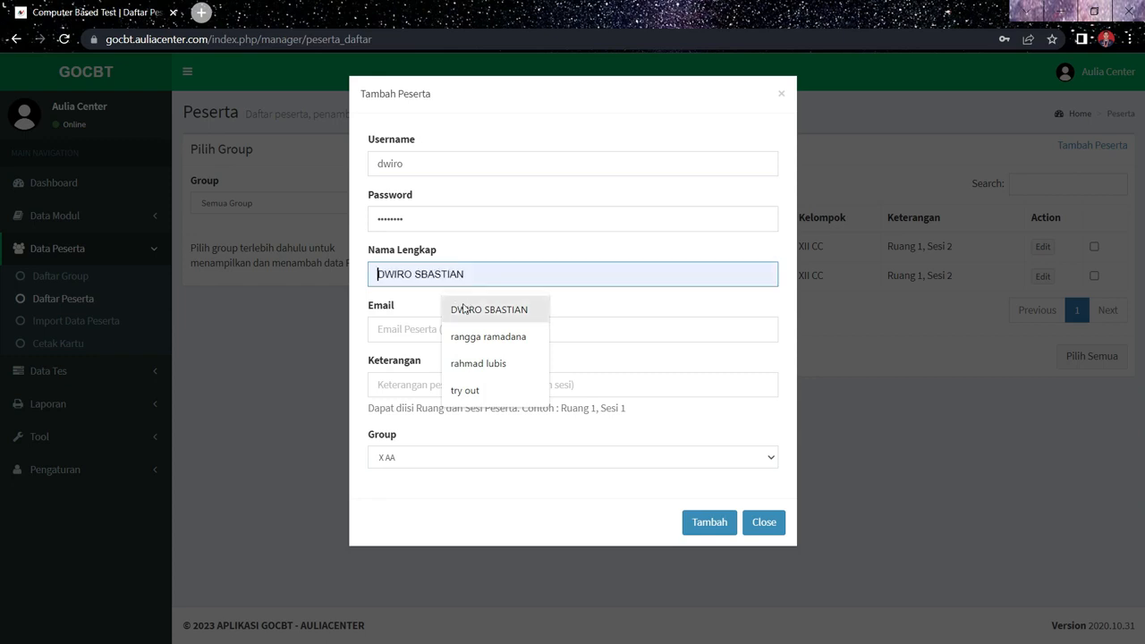
click(464, 310)
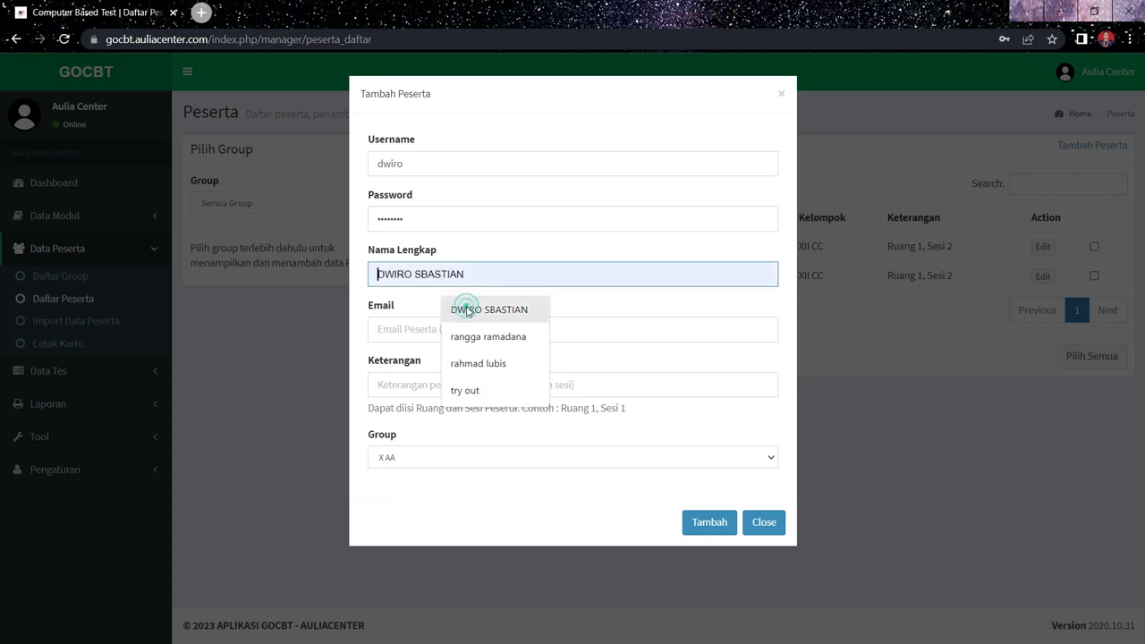
- Leave the e-mail empty, set Keterangan to "Ruang 1, Sesi 2" and the group to XII CC, and add the participant without saving the password in the browser
click(408, 330)
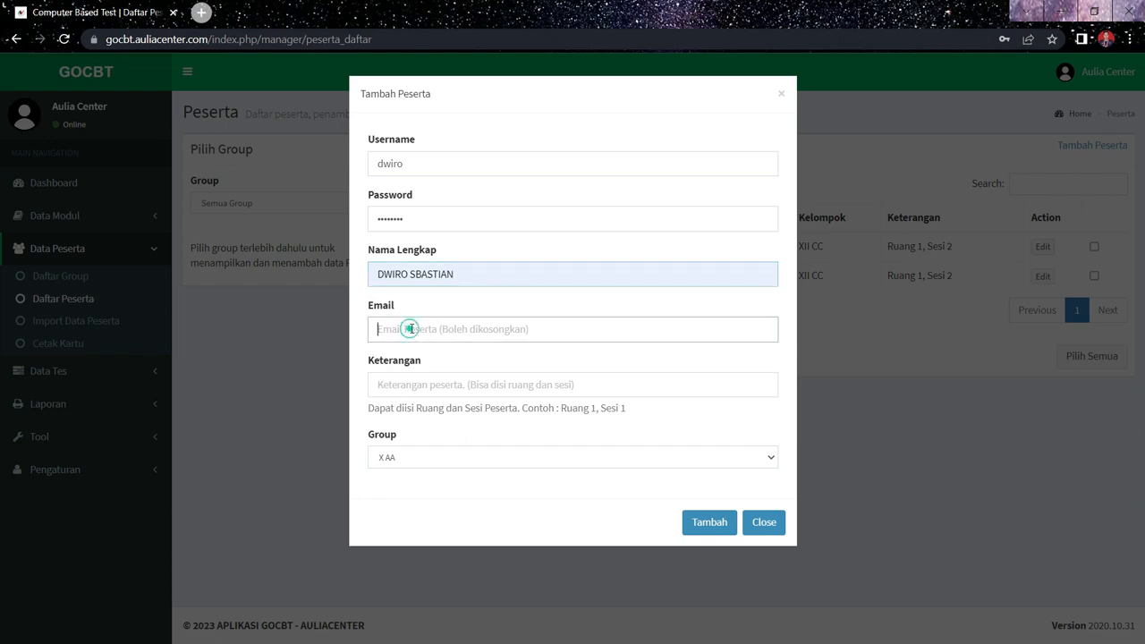
click(401, 387)
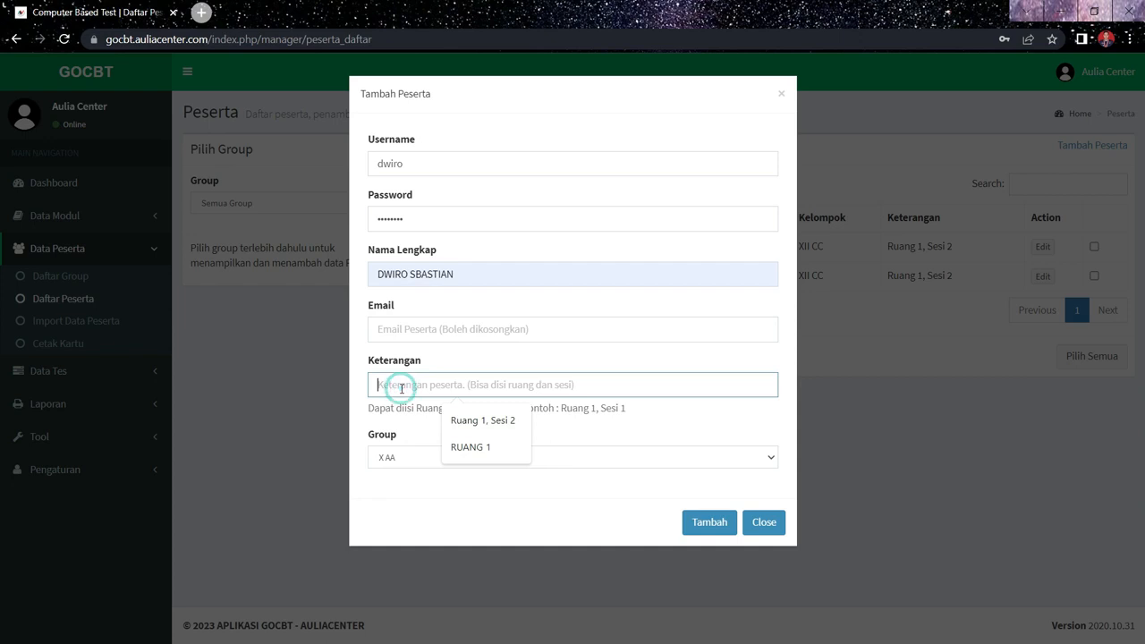
click(474, 422)
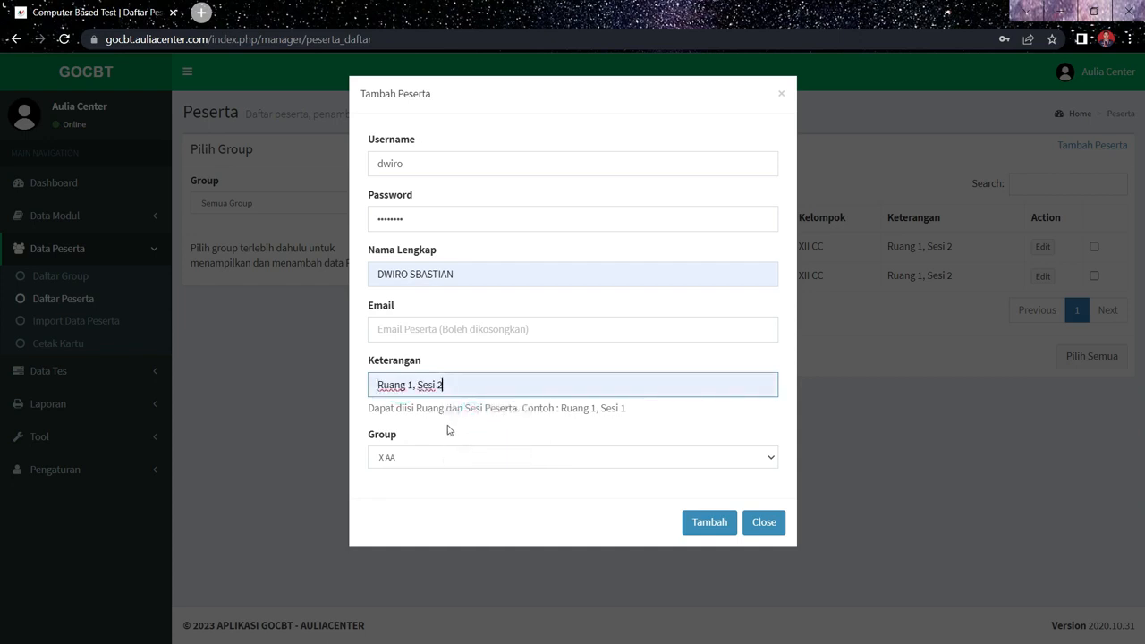
click(431, 458)
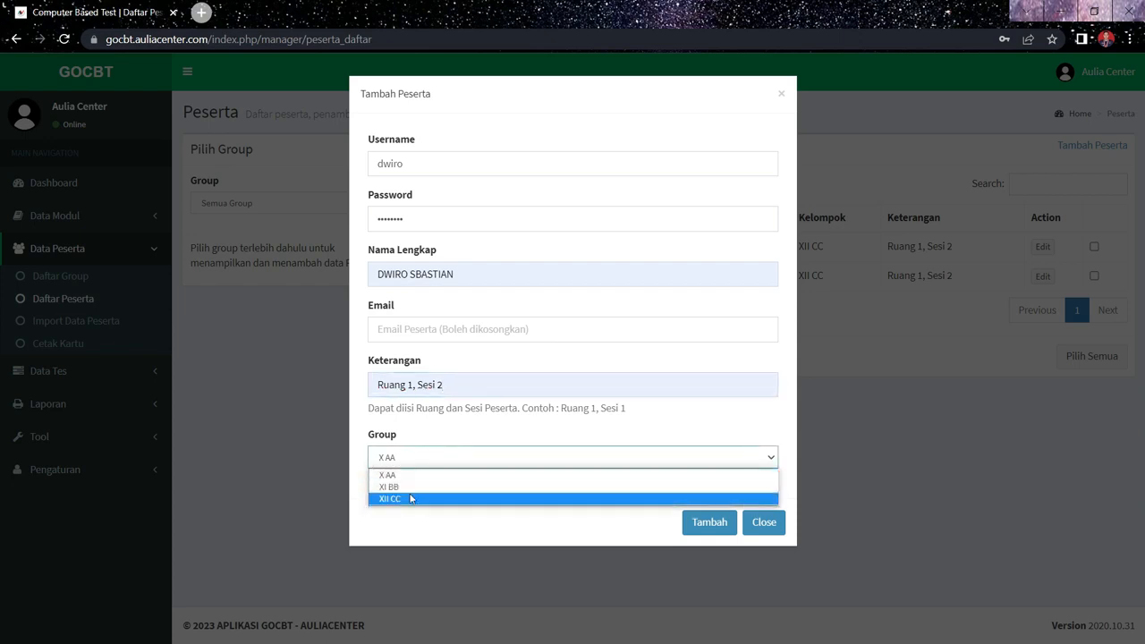
click(409, 500)
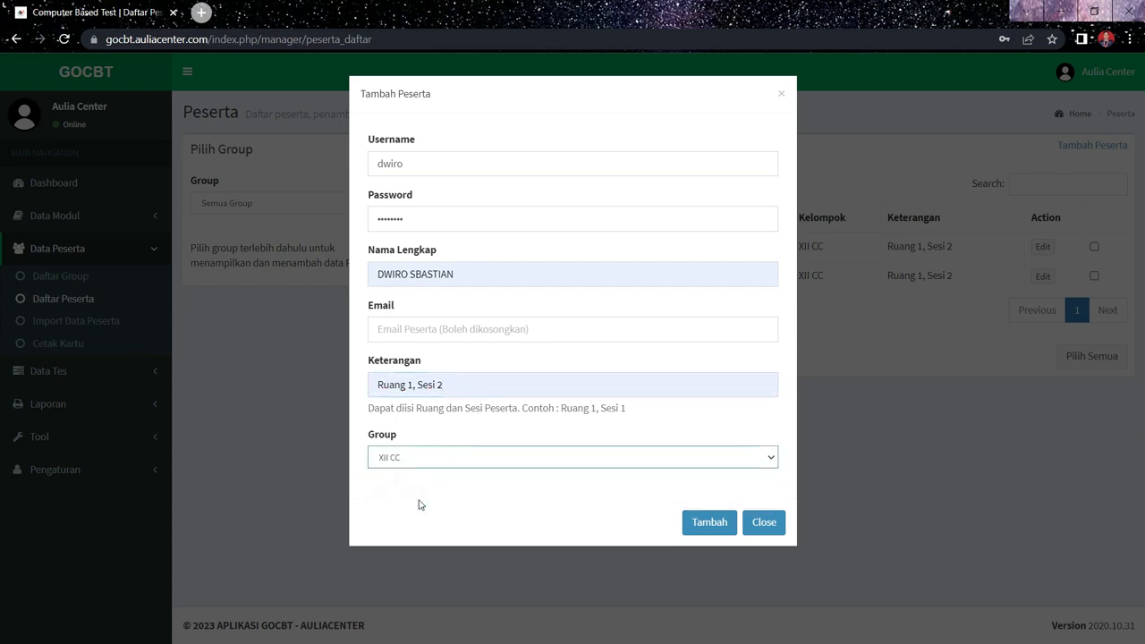
click(722, 525)
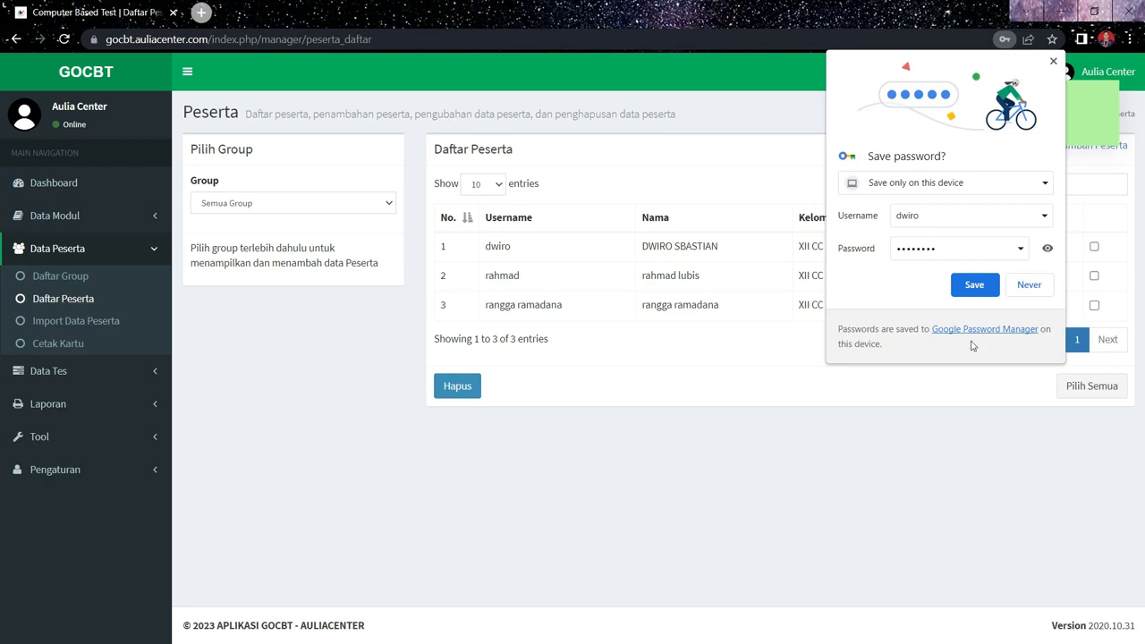
click(1054, 62)
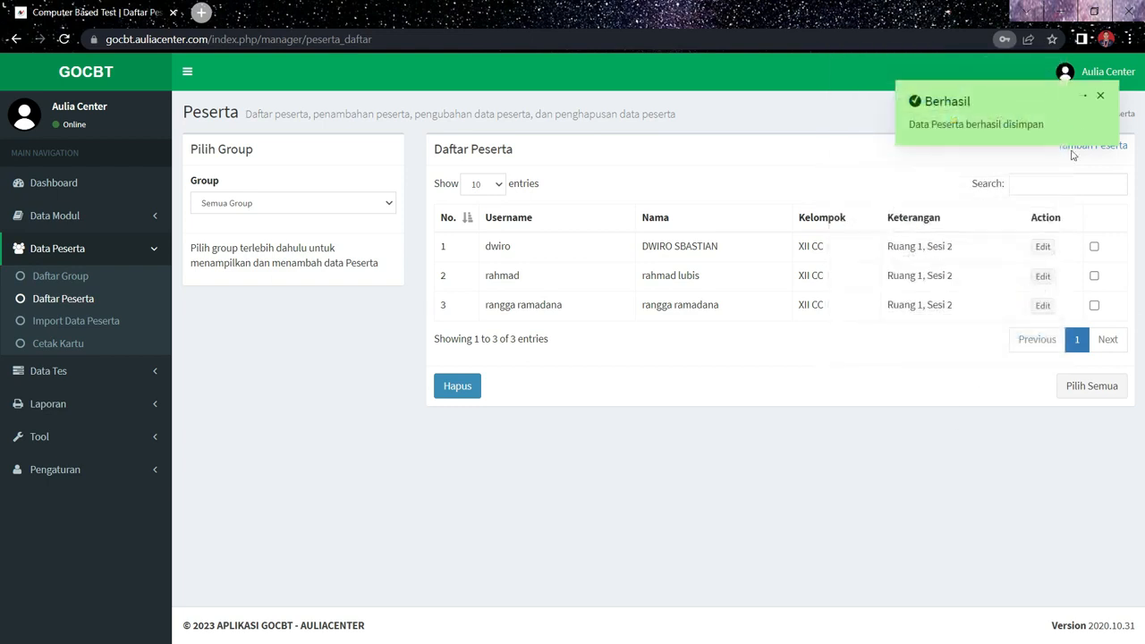
- Open the newly added participant's record, reveal and hide the password again, and close it without changes
click(1042, 247)
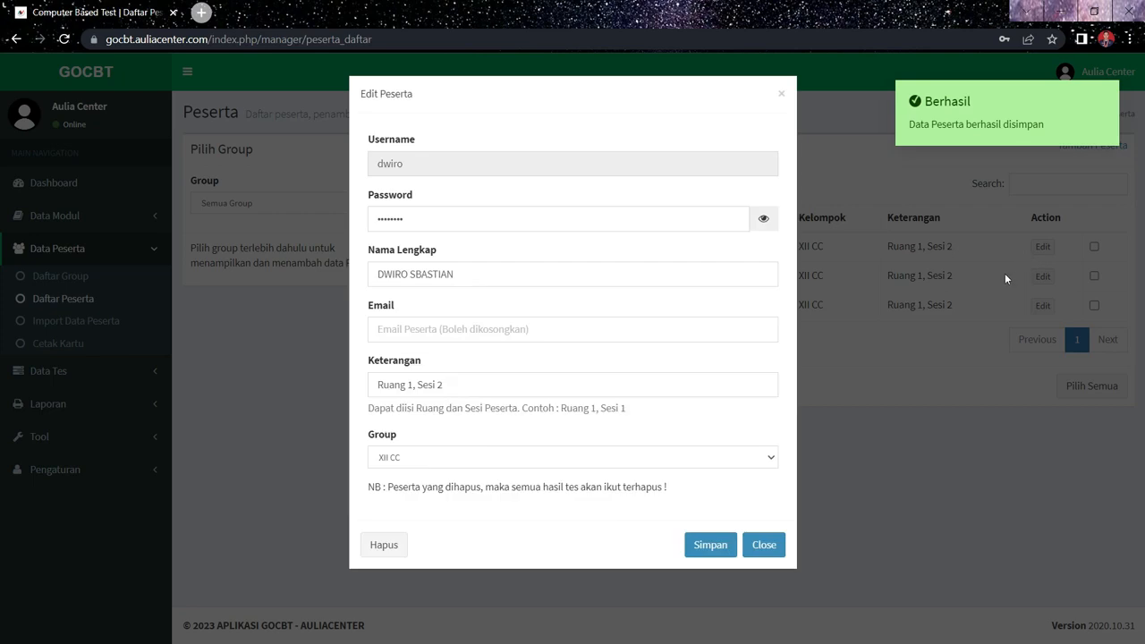
click(760, 221)
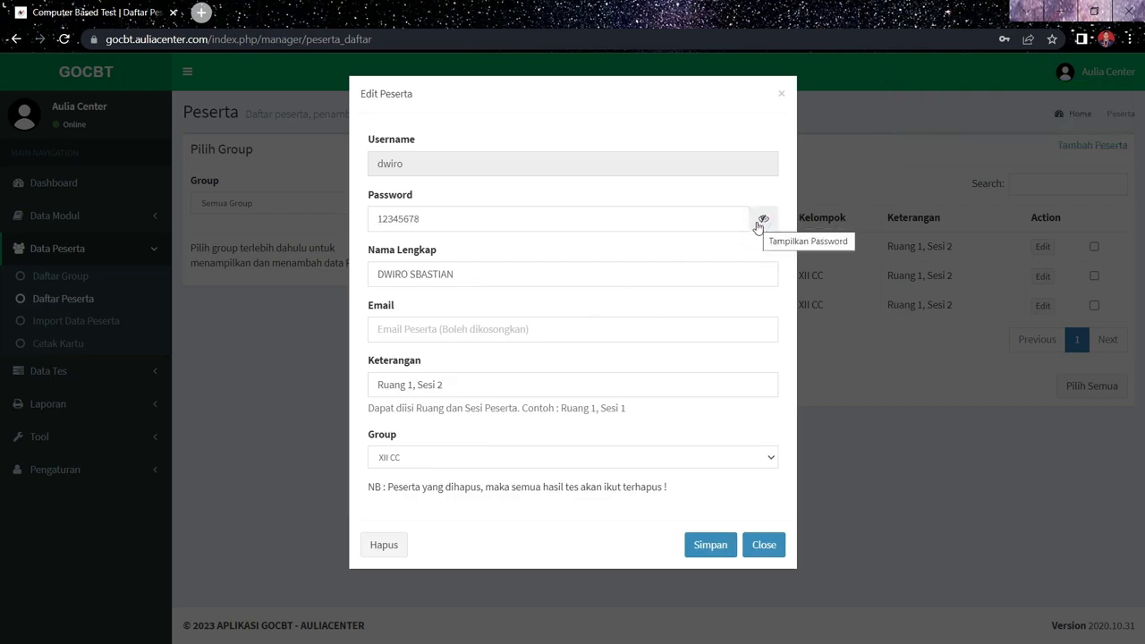
click(761, 220)
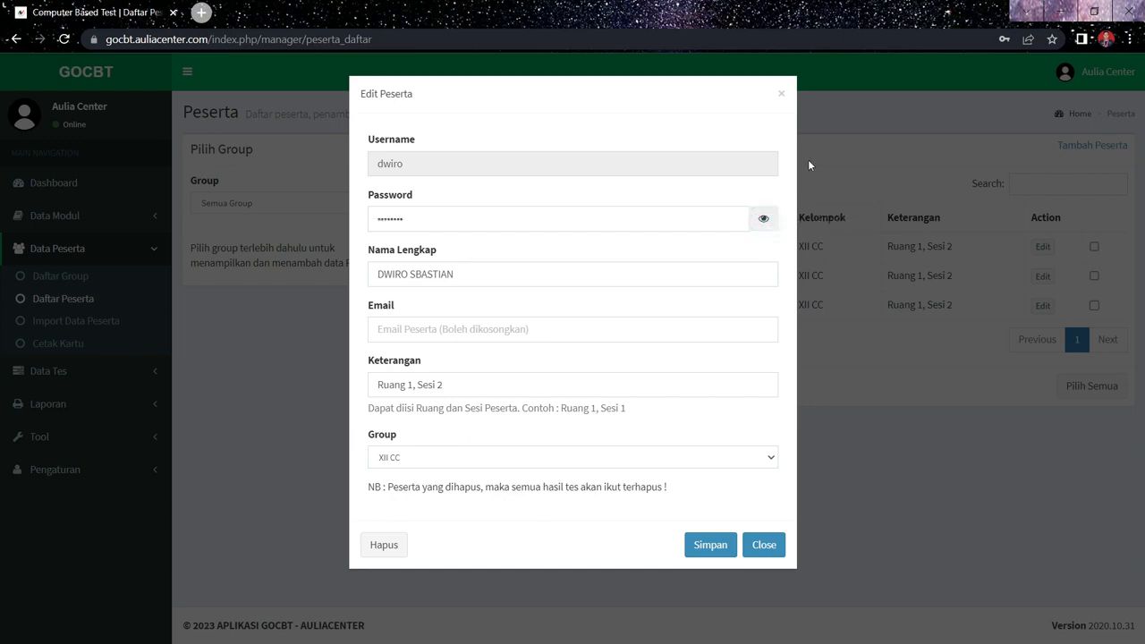
click(780, 96)
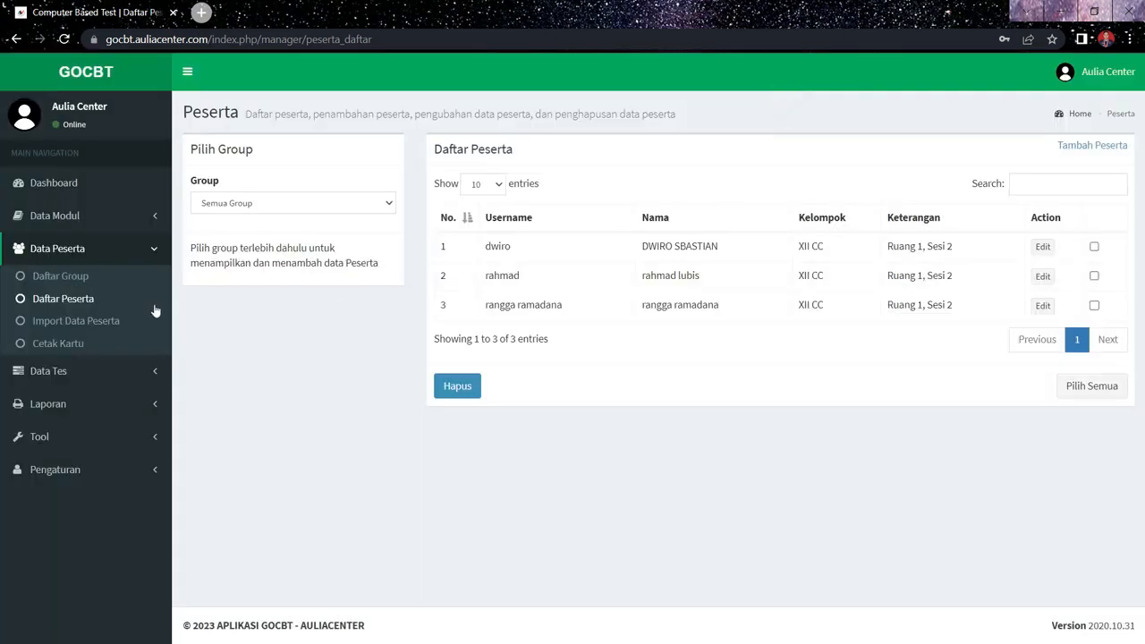
- Generate the participant cards for group XII CC, cancel the print dialog and return to the Cetak Kartu Peserta page
click(86, 345)
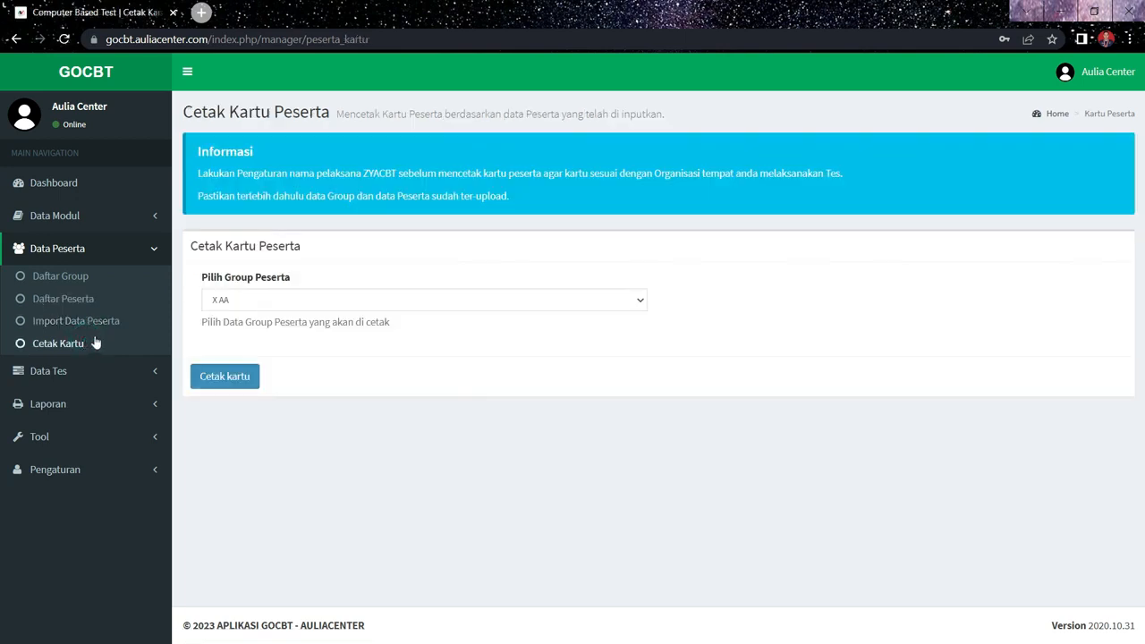
click(279, 300)
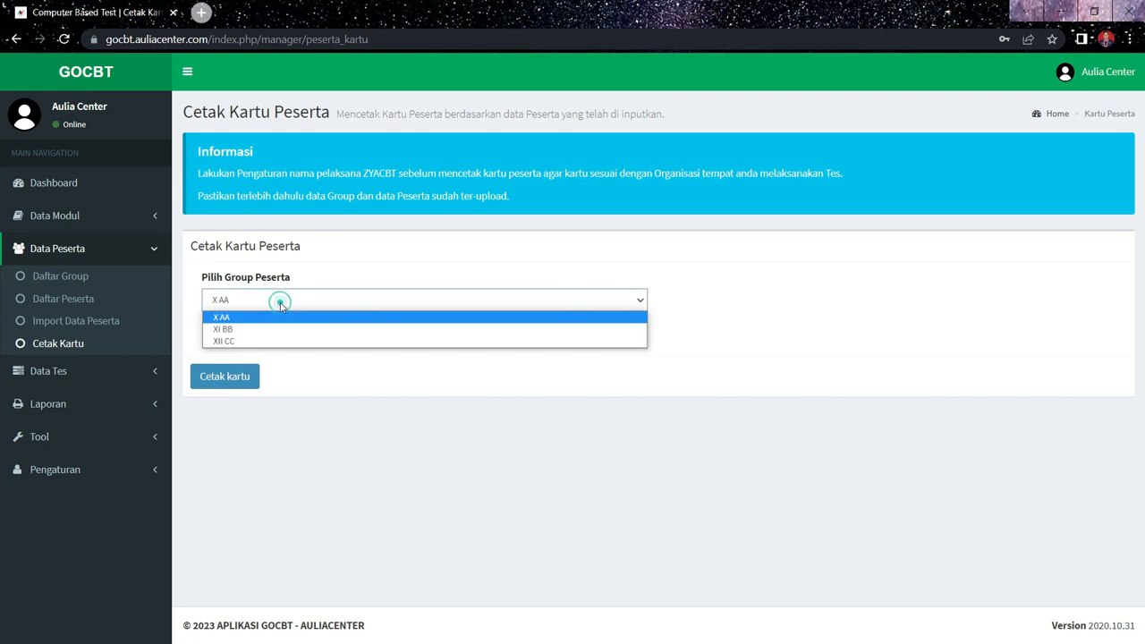
click(234, 340)
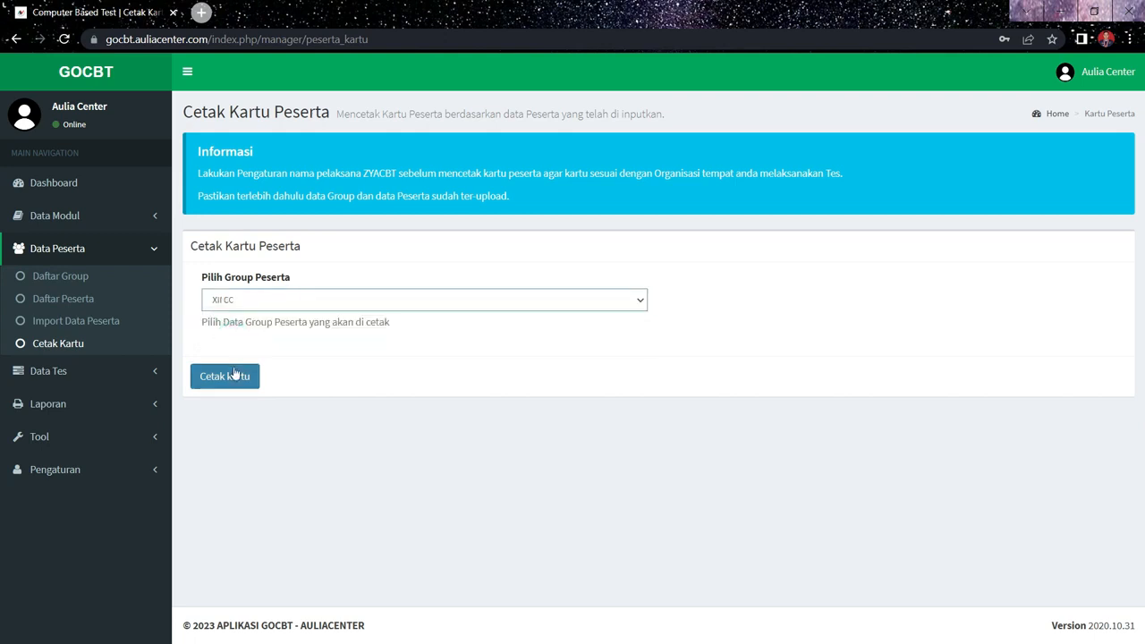
click(235, 374)
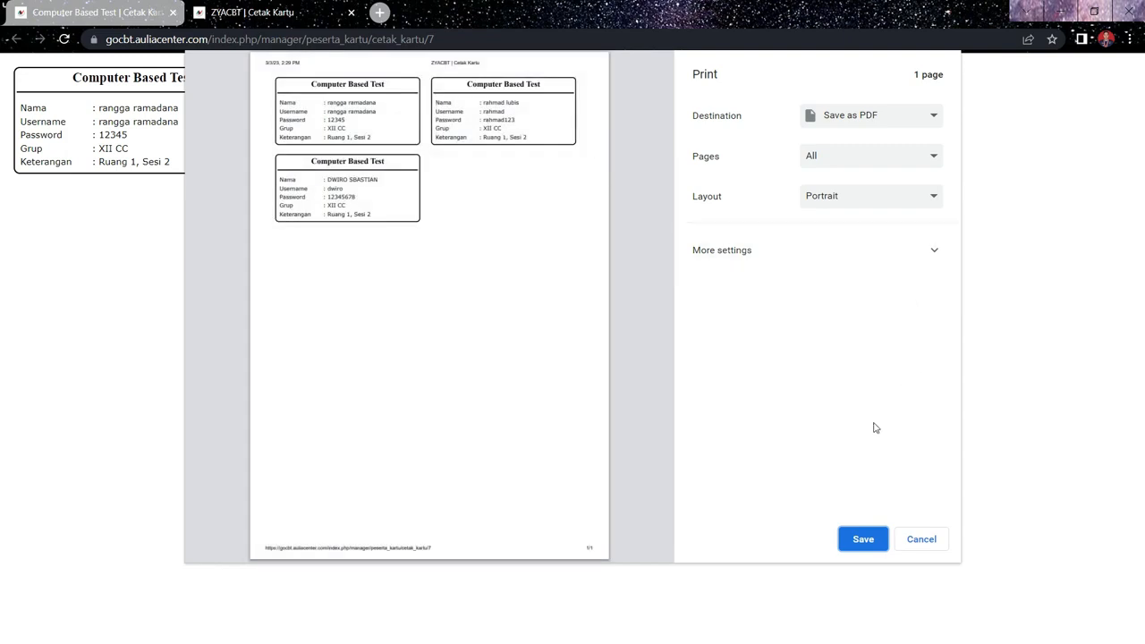
click(922, 542)
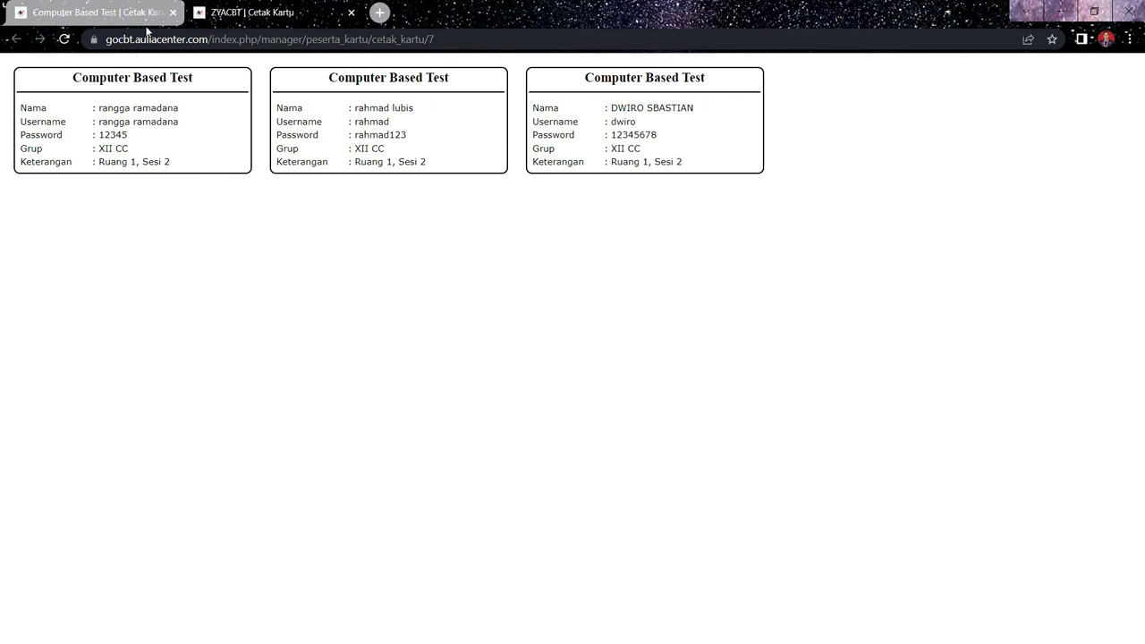
click(215, 13)
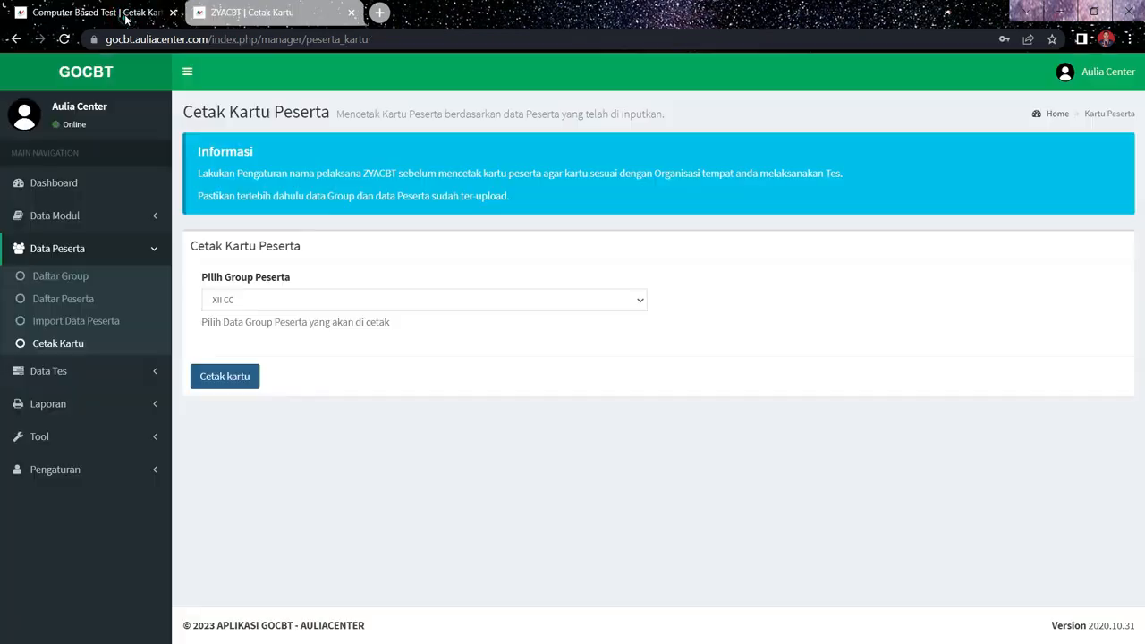
- Review the blank Tambah Tes form and the existing tests in Daftar Tes under Data Tes
click(93, 375)
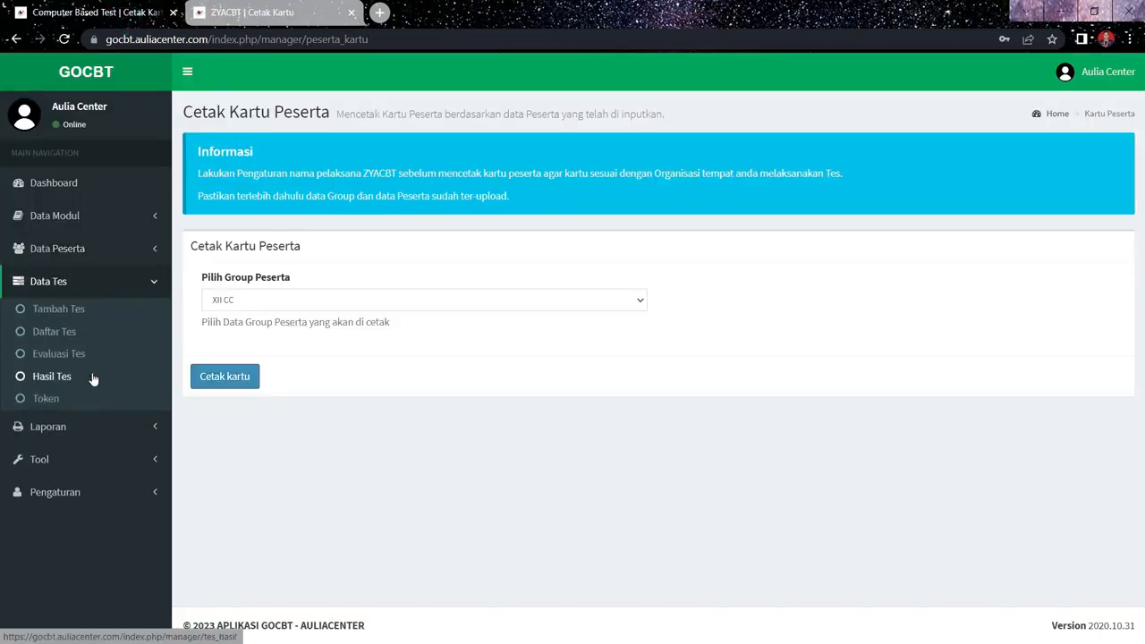
click(73, 312)
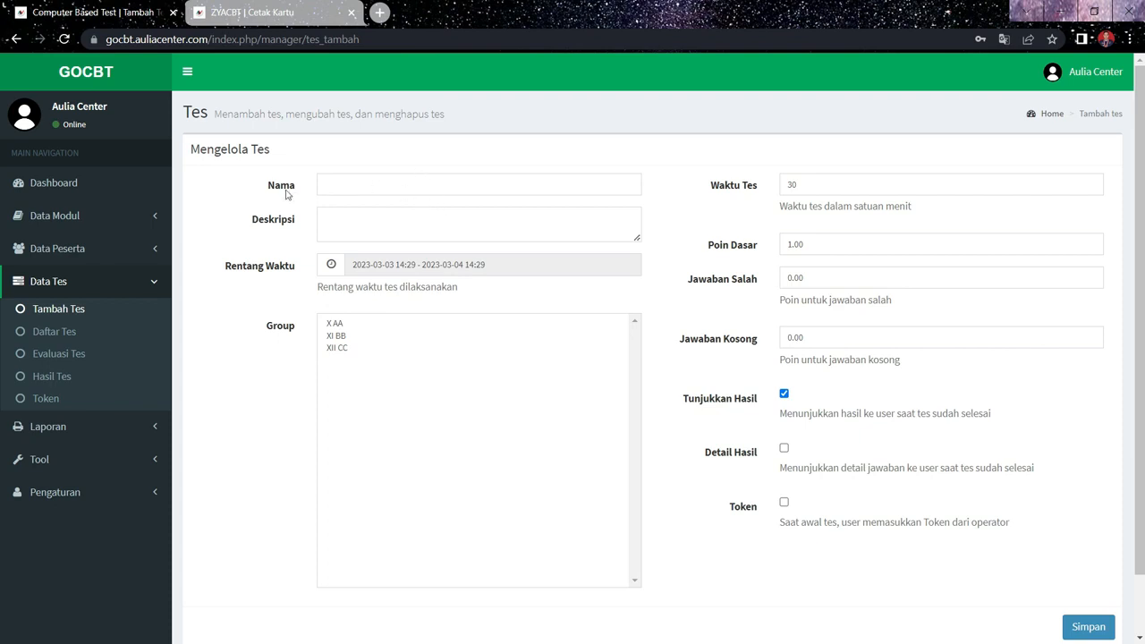
click(349, 186)
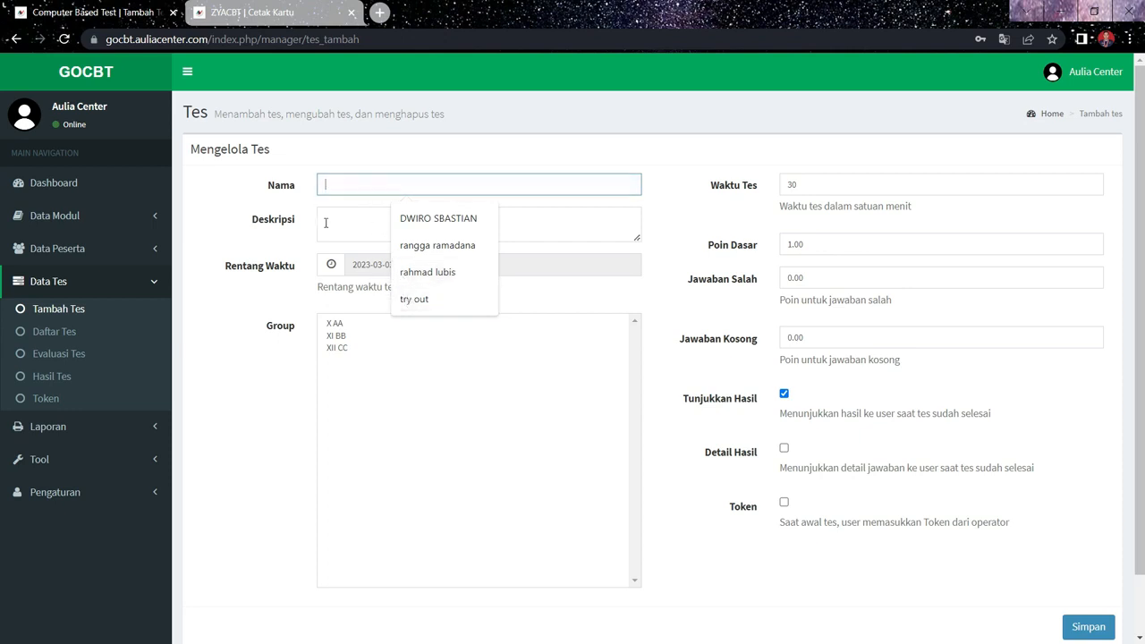
click(76, 334)
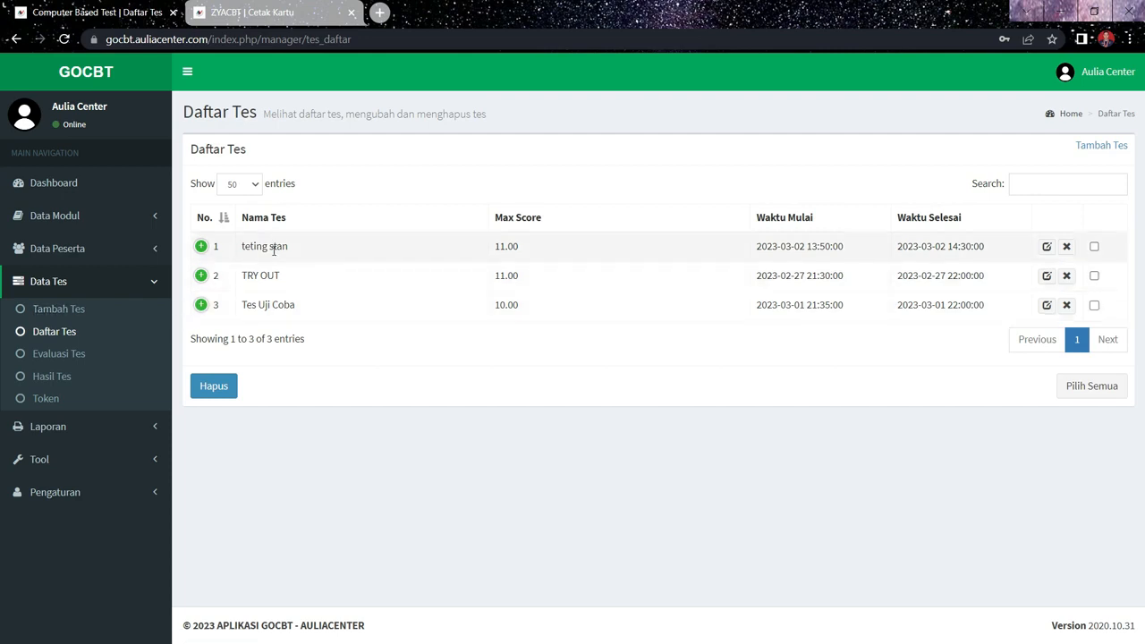
- Start a new test named "ujian unbk" with the description "daftar soal"
click(85, 308)
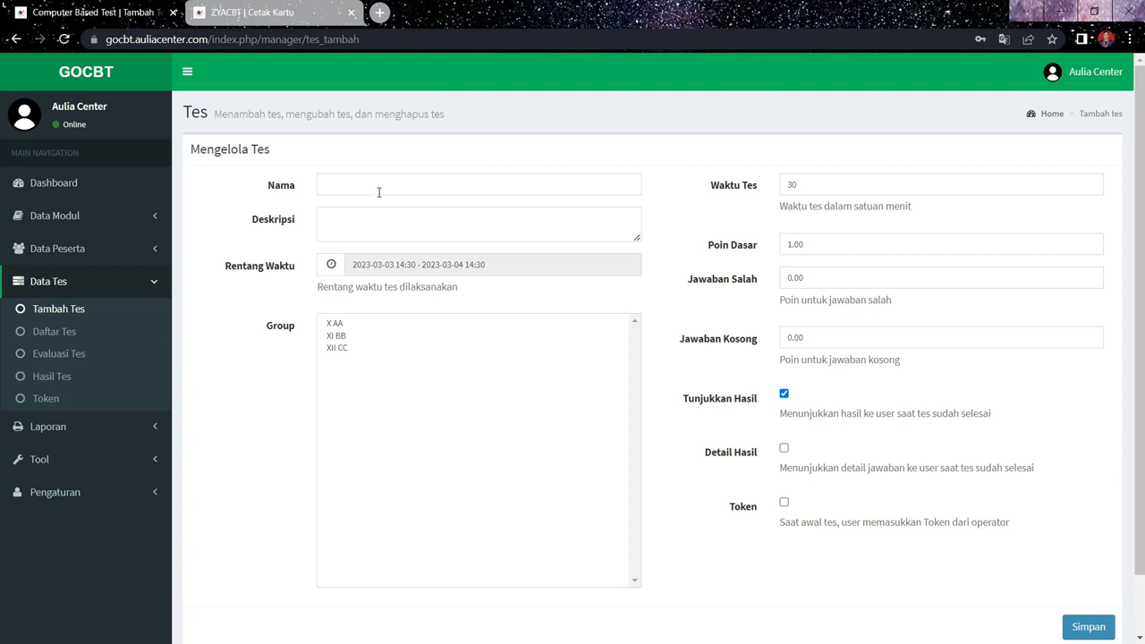
click(375, 186)
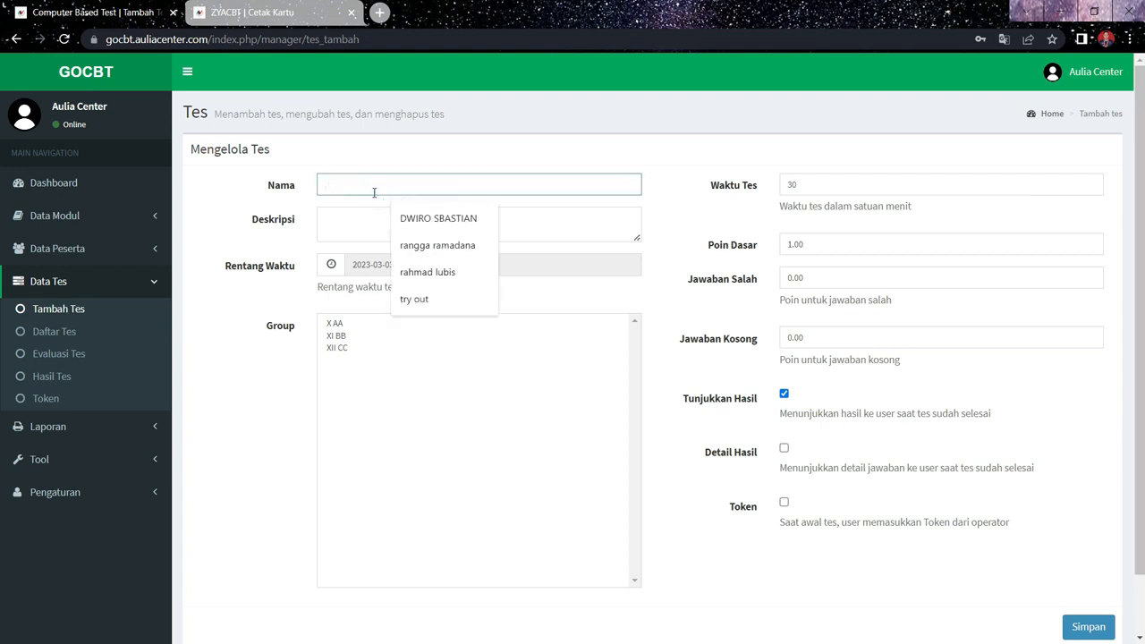
text(tes del)
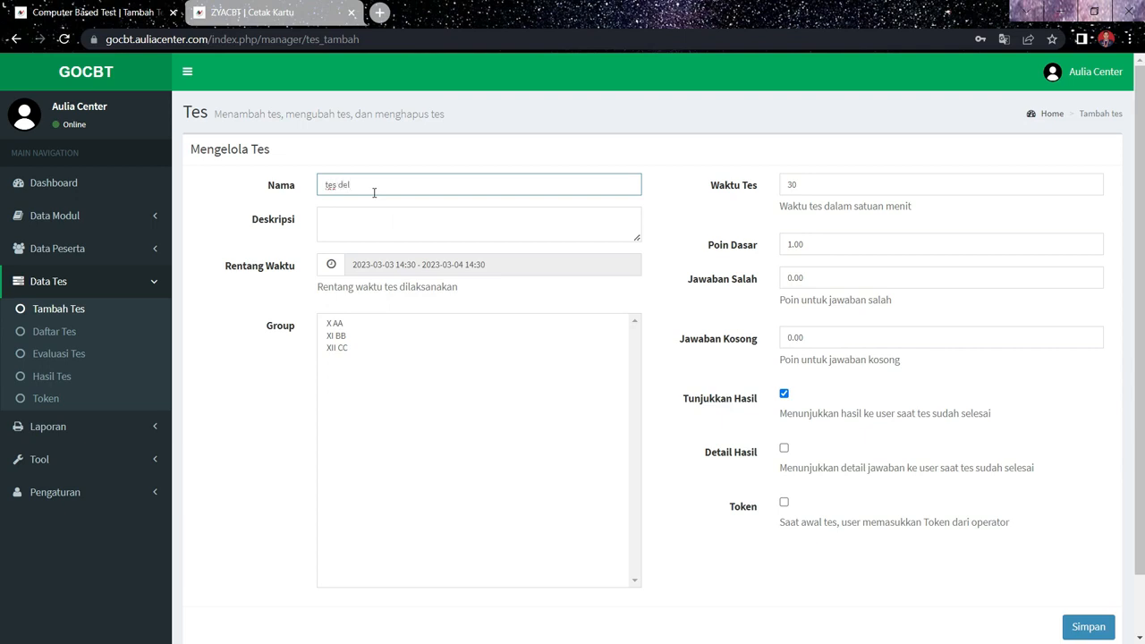
key(BackSpace)
key(BackSpace)
key(BackSpace)
key(BackSpace)
key(BackSpace)
key(BackSpace)
click(360, 211)
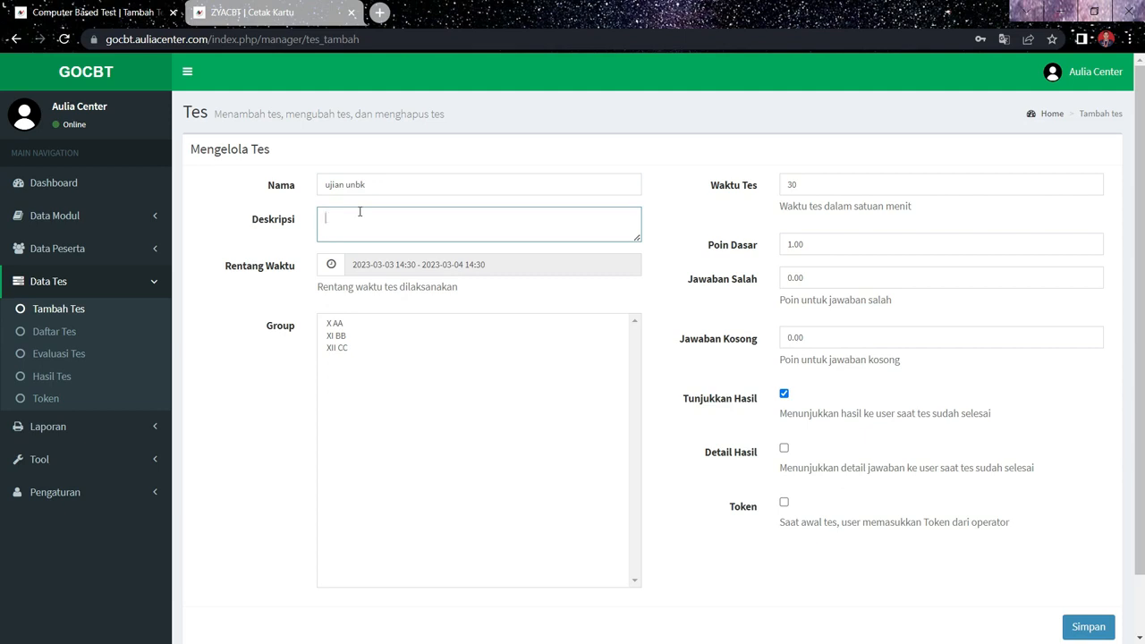
text(daft)
text(ar soal)
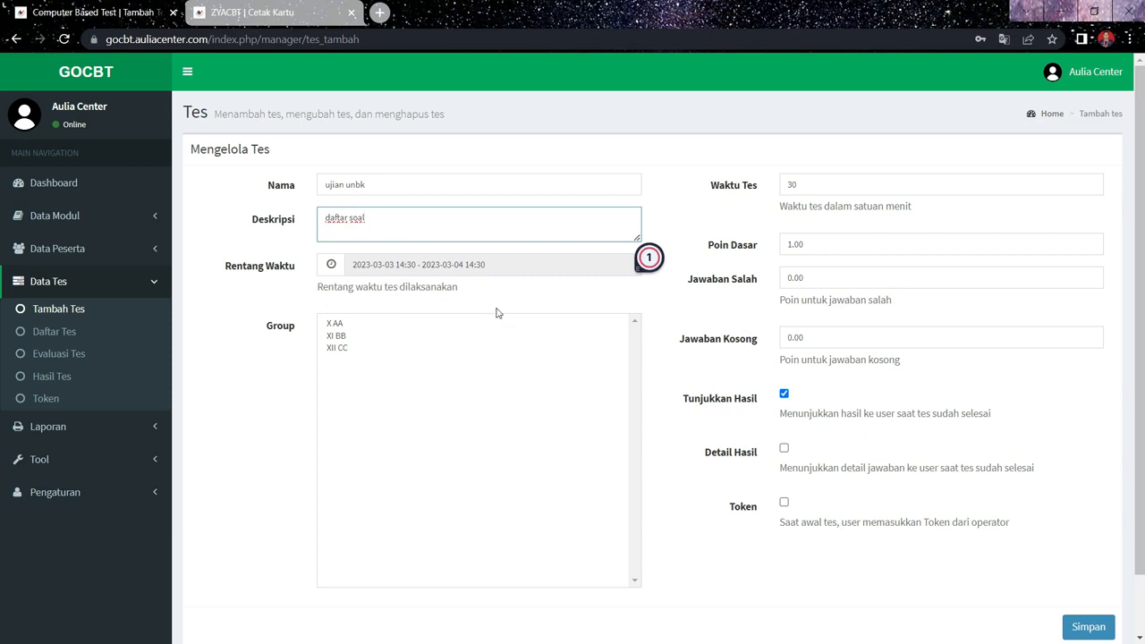
click(417, 266)
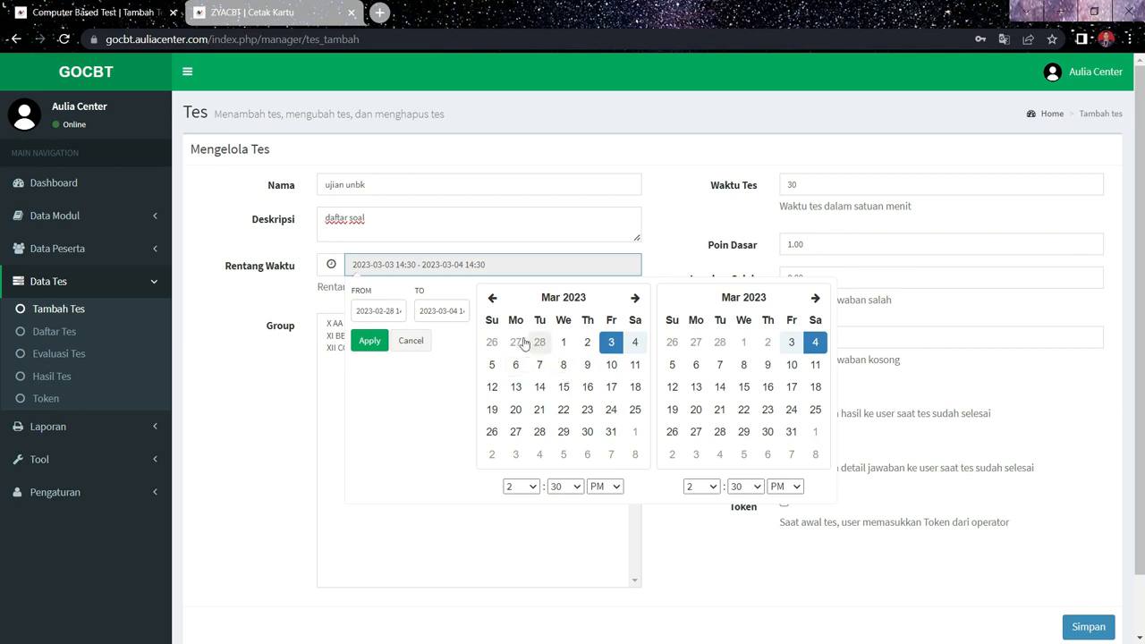
click(487, 264)
click(474, 264)
click(790, 351)
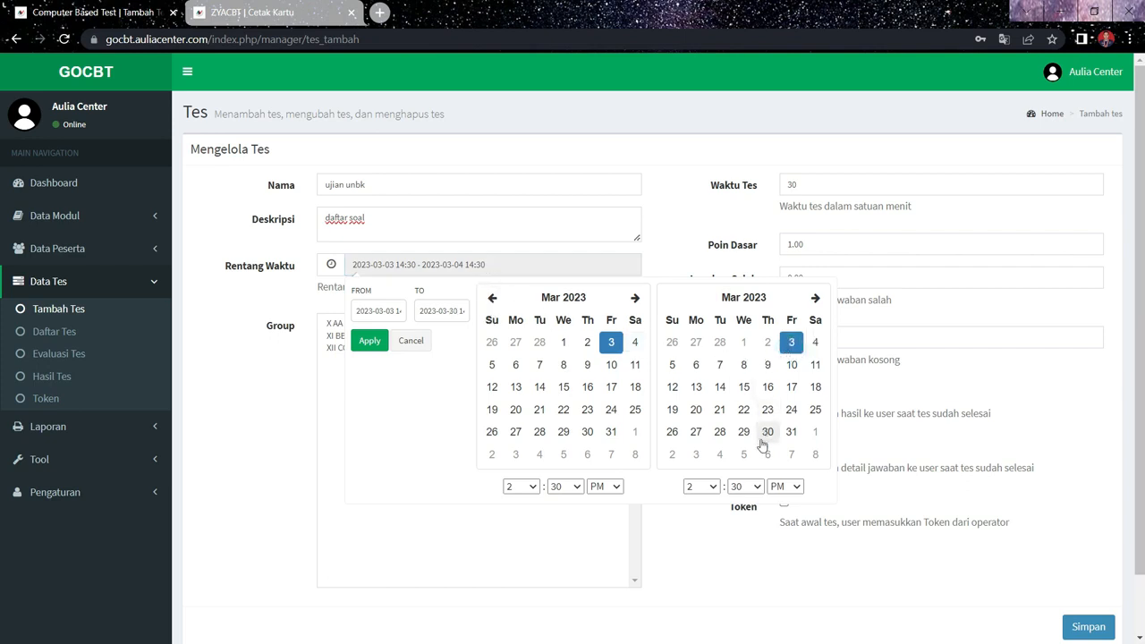
click(706, 486)
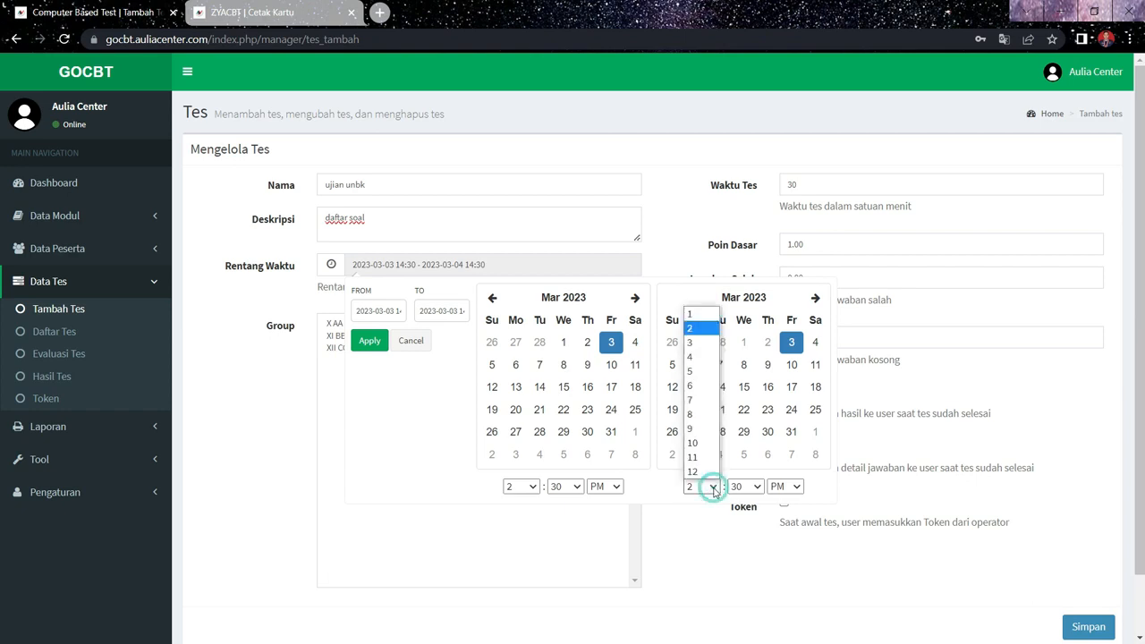
click(698, 343)
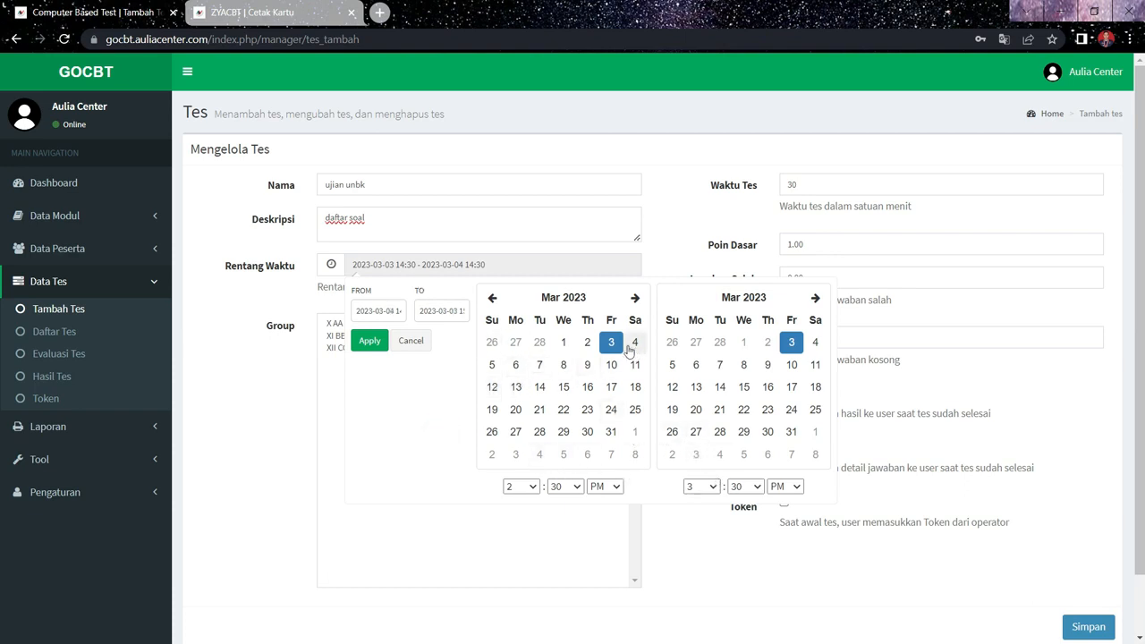
click(374, 340)
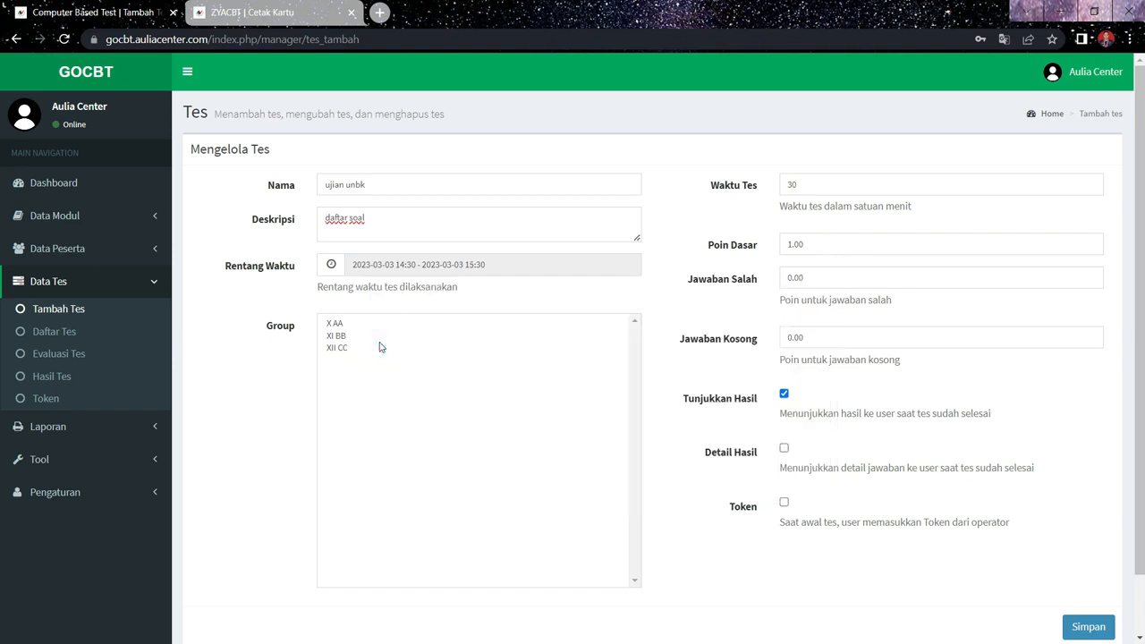
- Assign the test to group XII CC, enable Detail Hasil and Token, and save the test
click(345, 348)
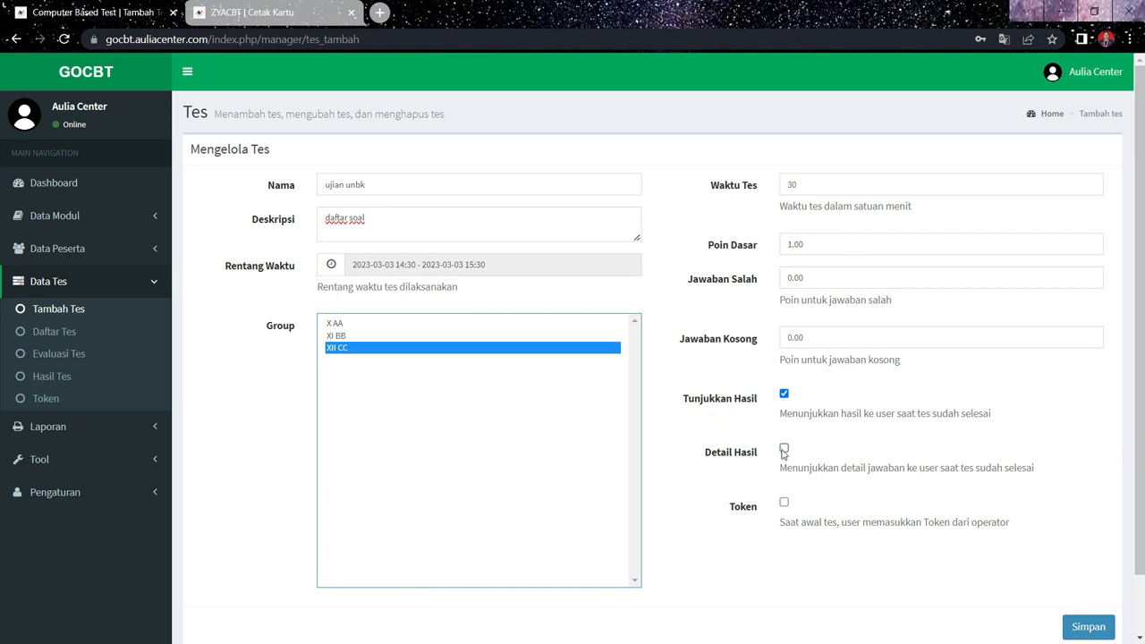
click(783, 449)
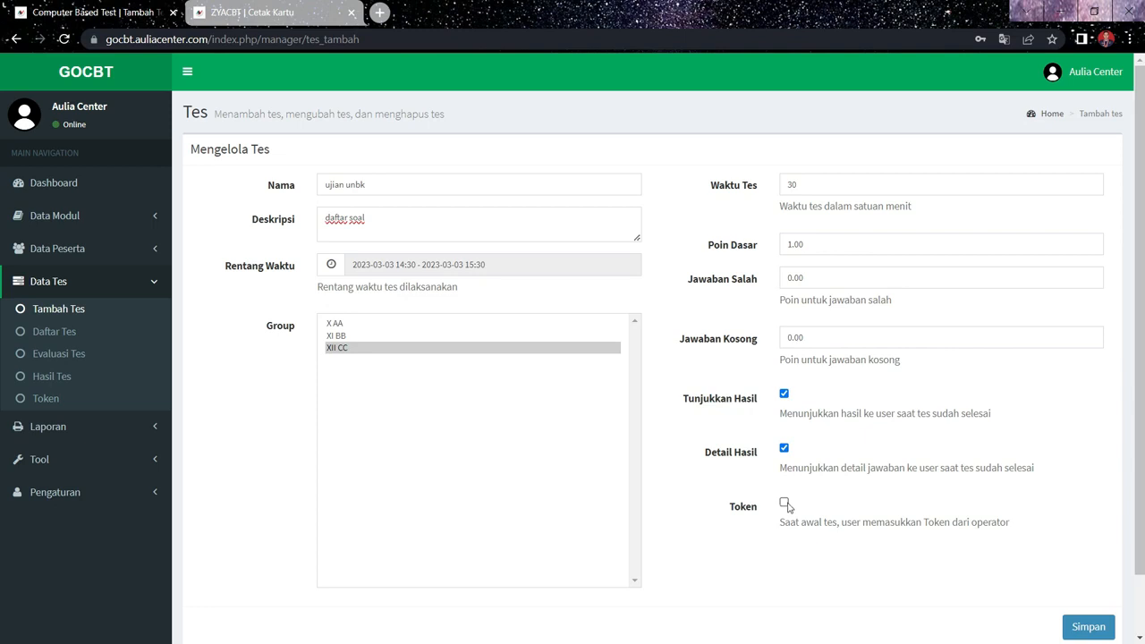
click(785, 504)
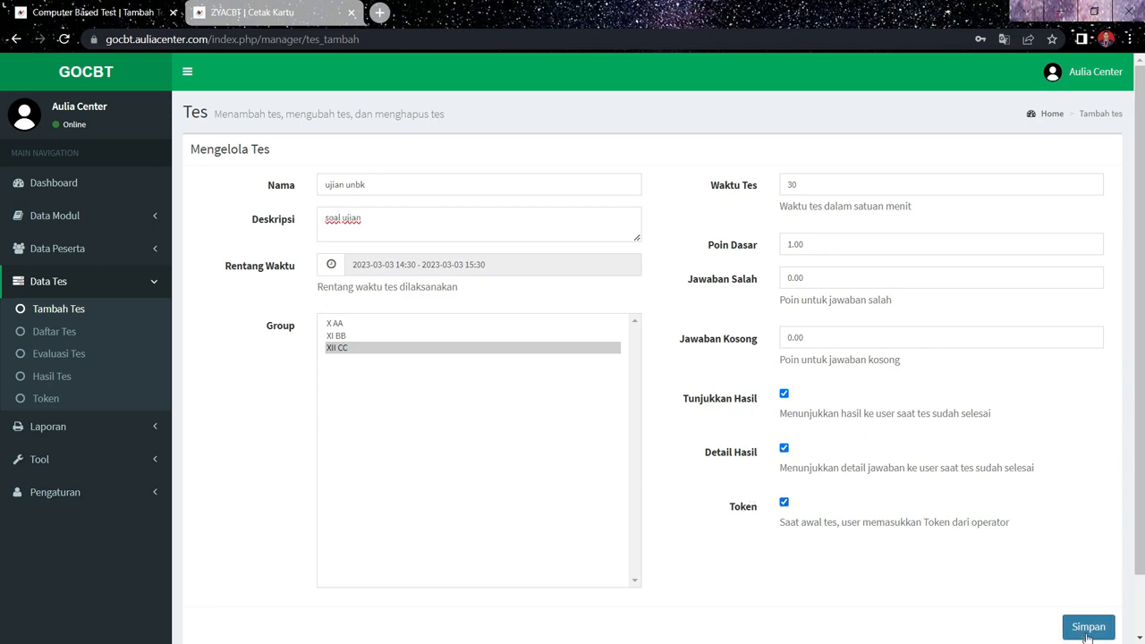
click(1087, 628)
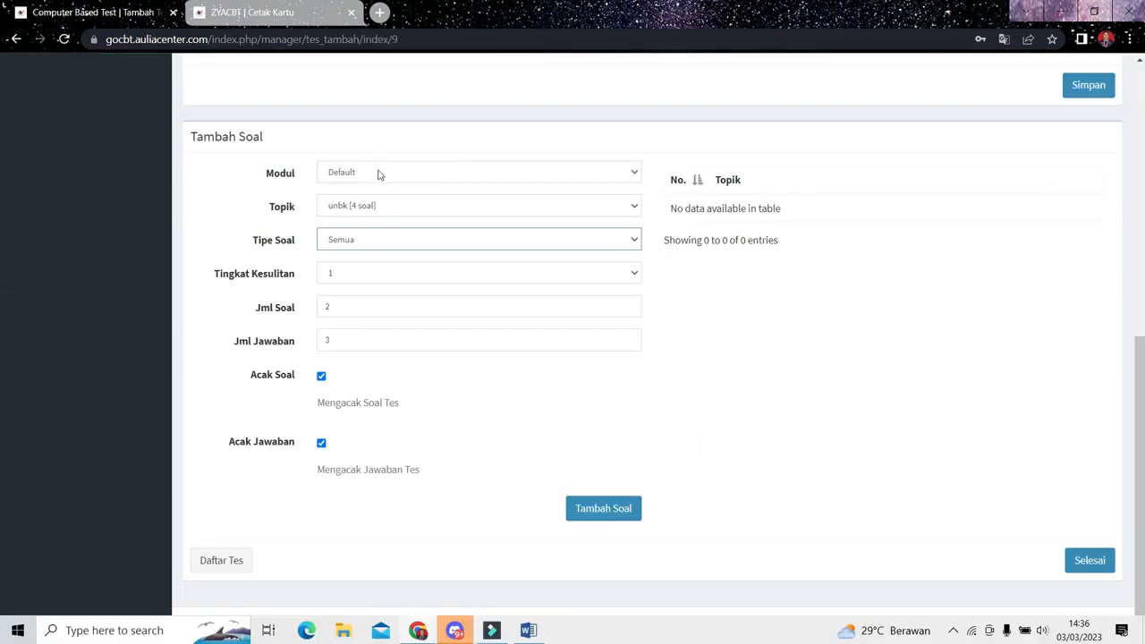
- Choose module Default, topic unbk and question type Semua for the test's questions, and finish the test setup
click(378, 175)
click(382, 189)
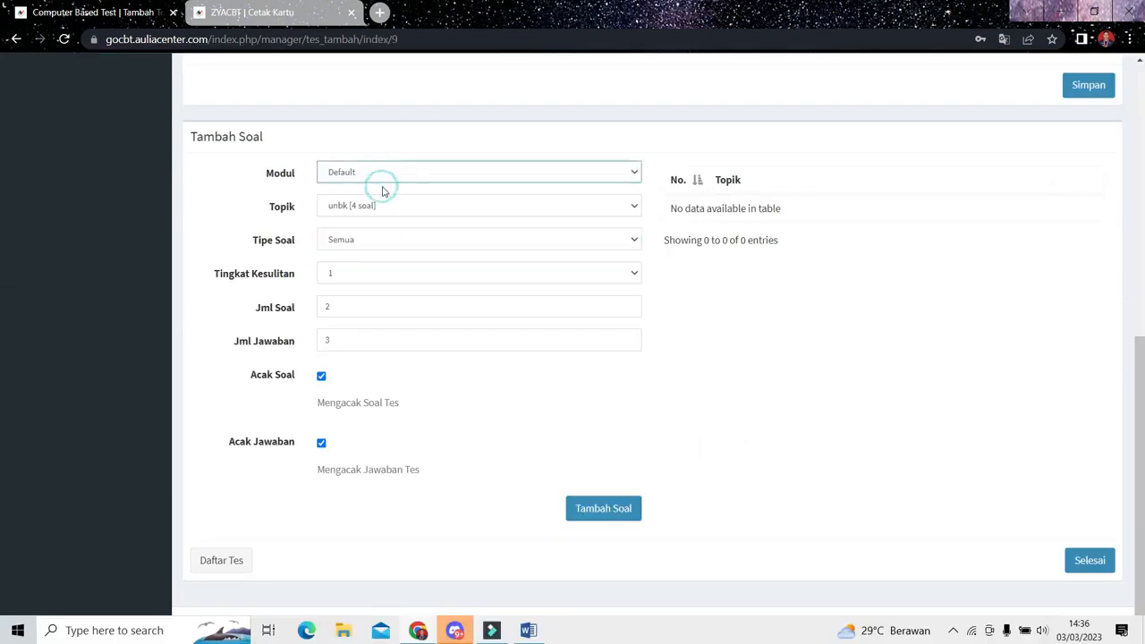
click(388, 212)
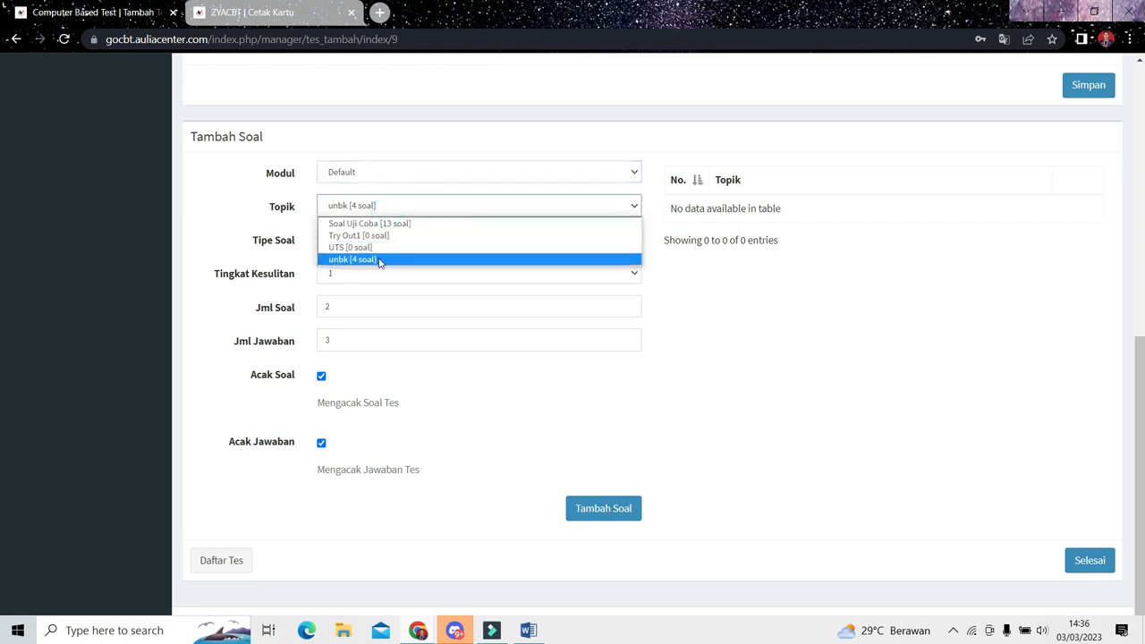
click(379, 259)
click(396, 241)
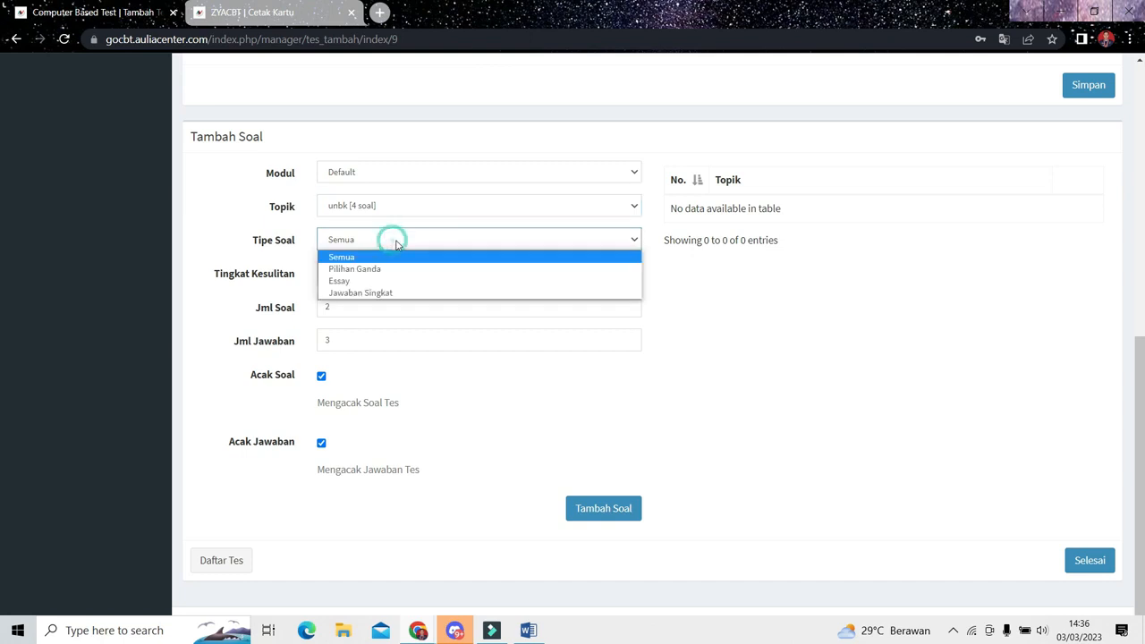
click(396, 258)
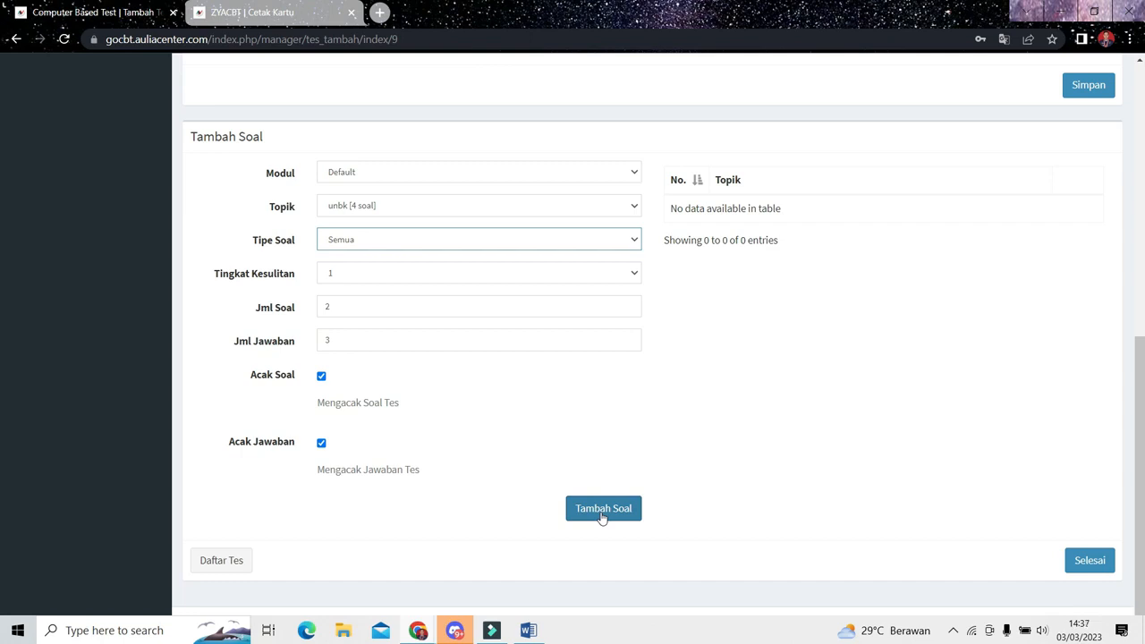
click(1090, 560)
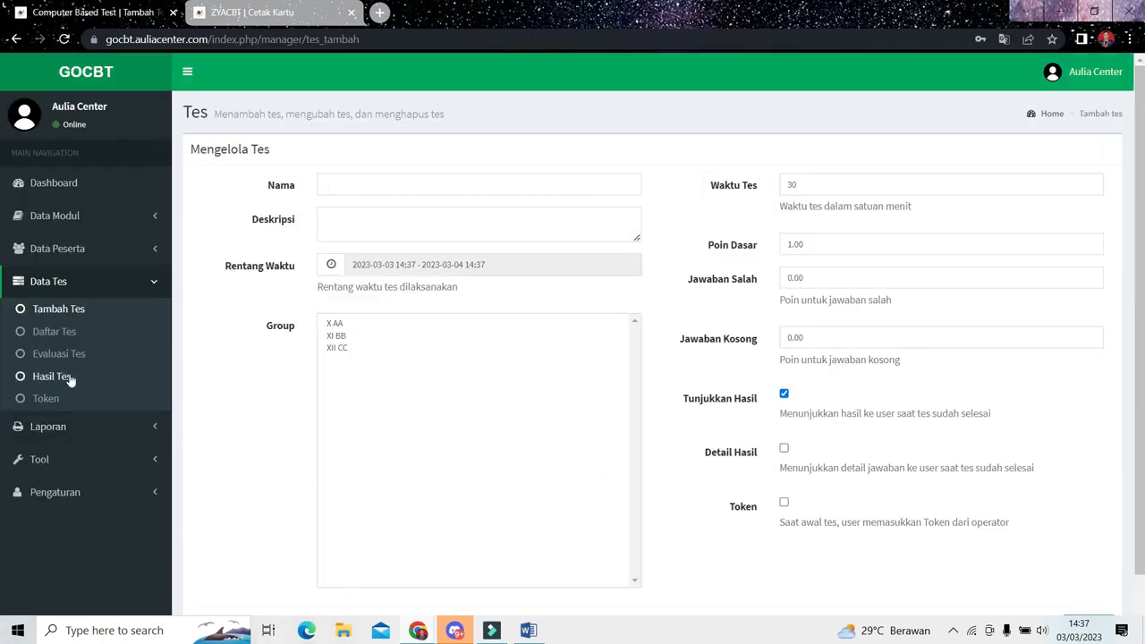
- Check the ujian unbk entry in Daftar Tes and review the essay answers under Evaluasi Tes
click(61, 333)
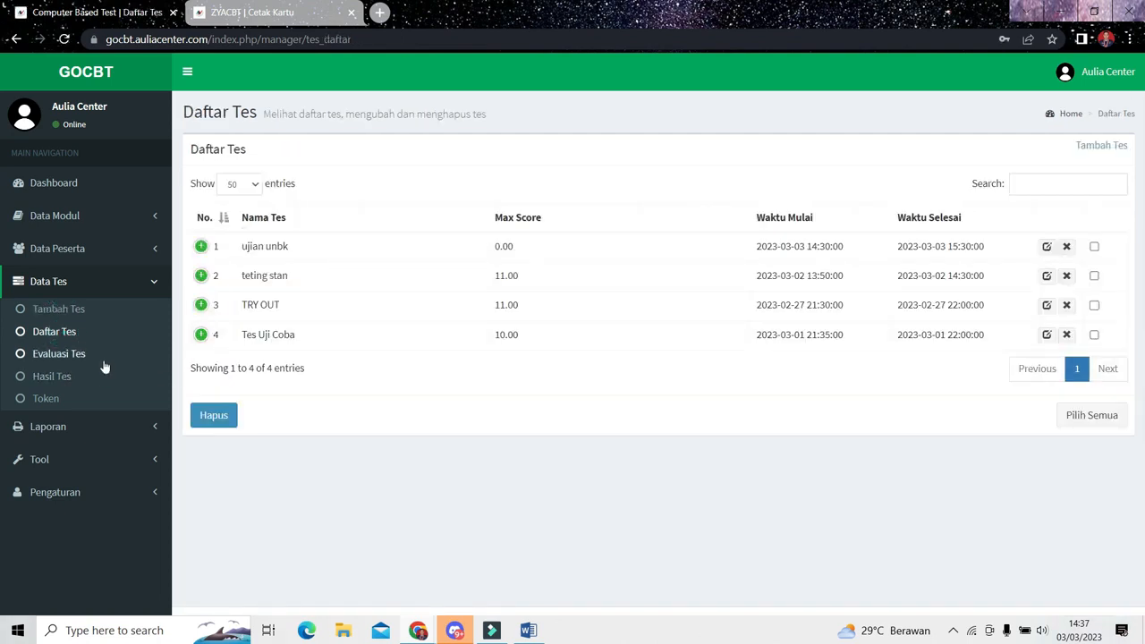
click(82, 360)
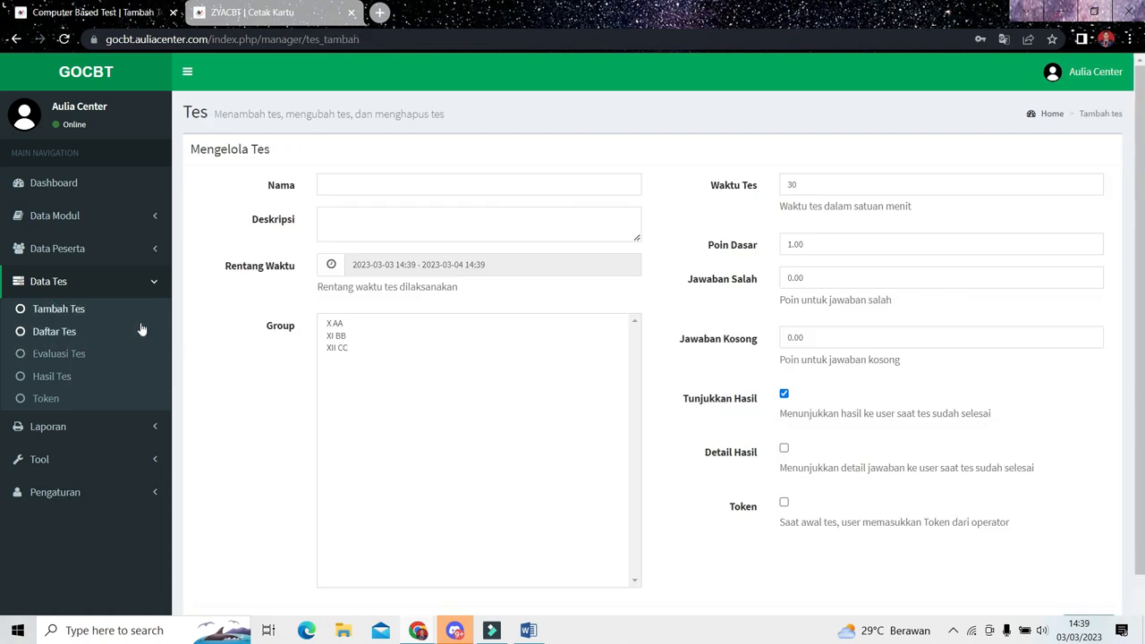
click(55, 331)
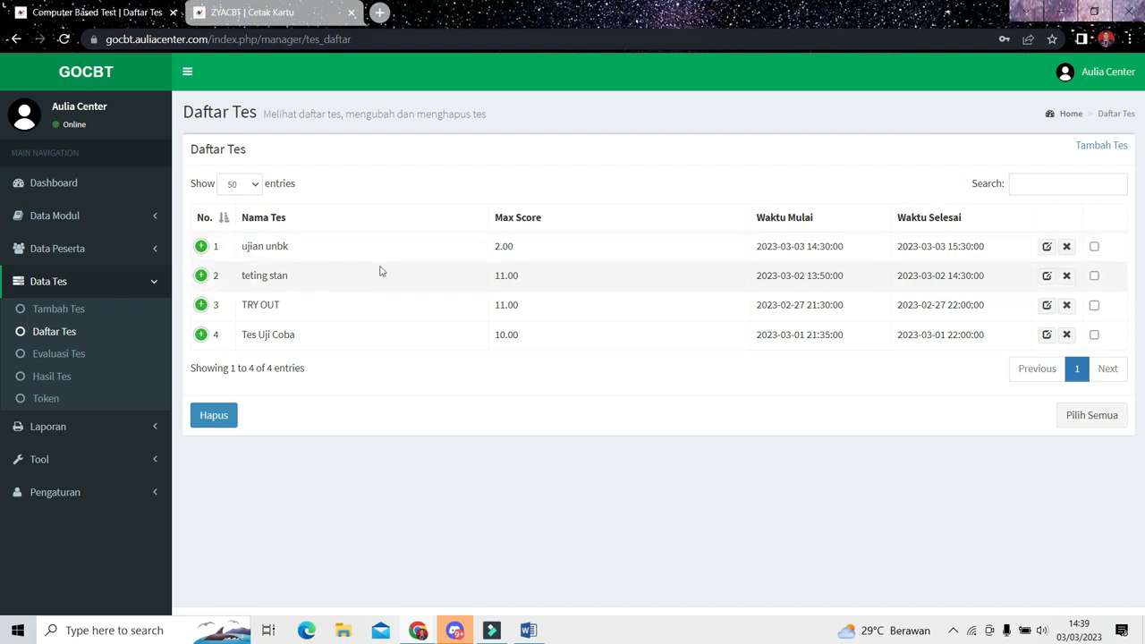
click(44, 357)
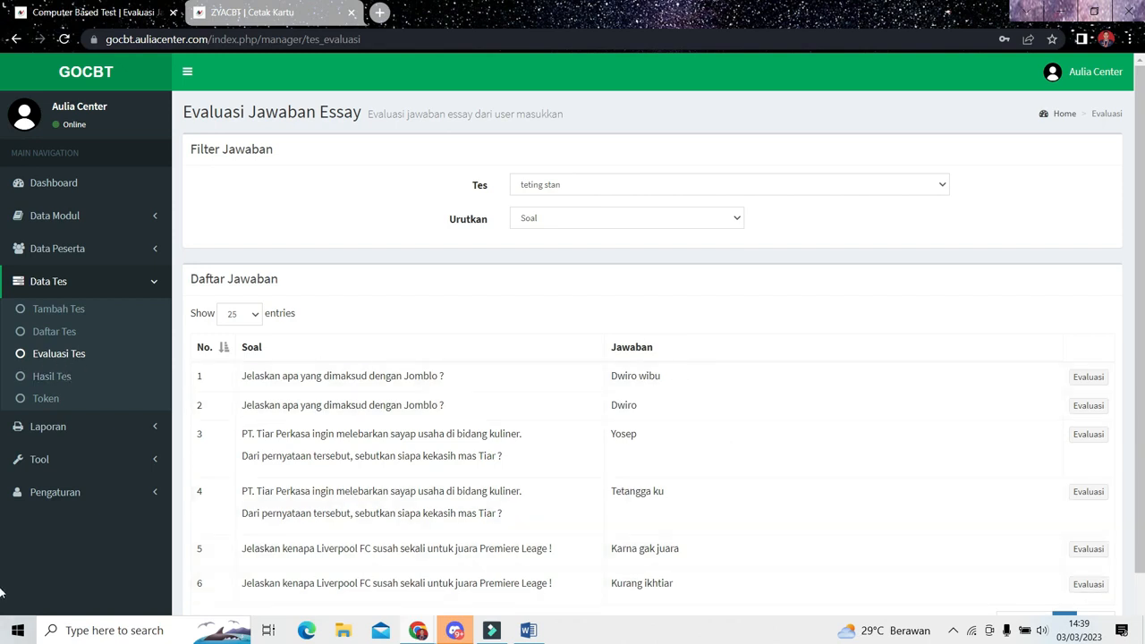
scroll(791, 492, down, 1)
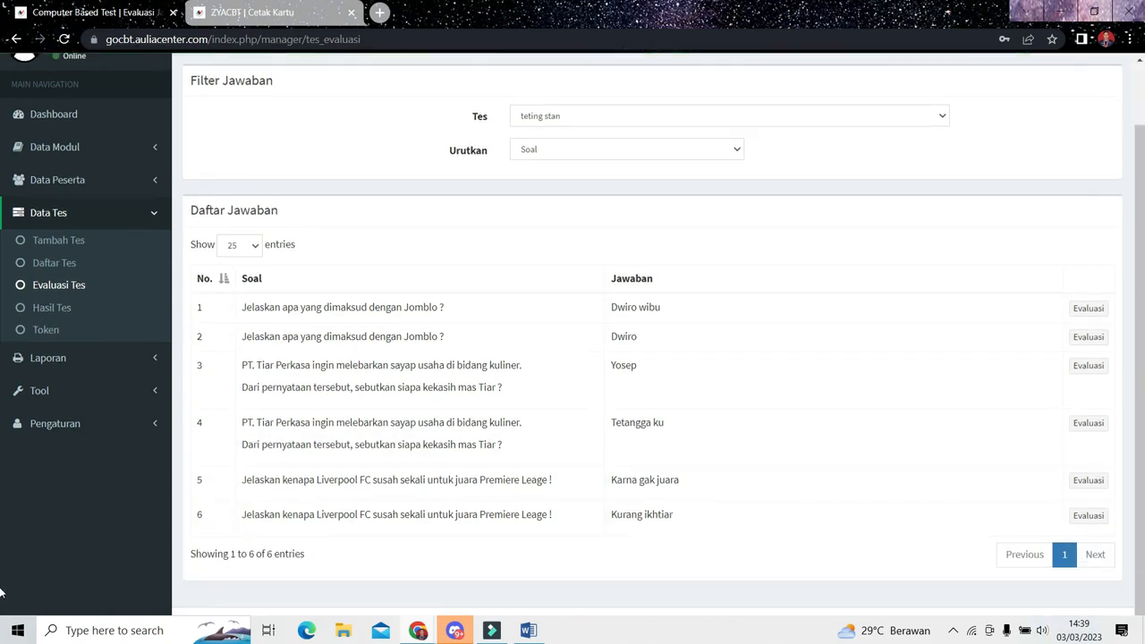
- Review the Hasil Tes page and its test filter options, keeping Semua Tes selected
click(73, 313)
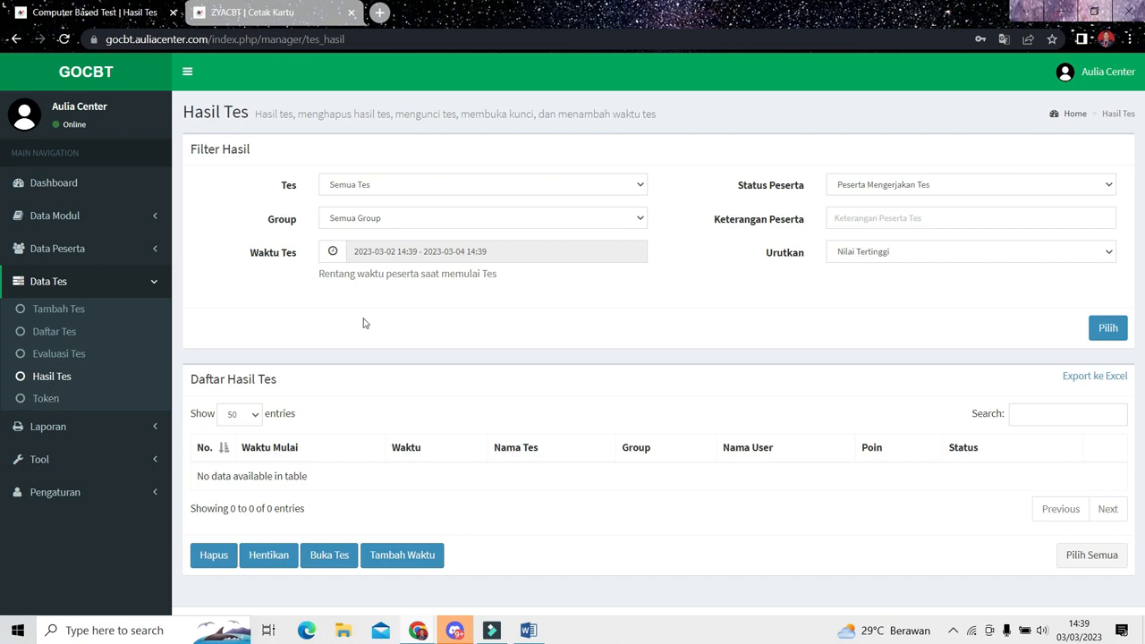
click(503, 187)
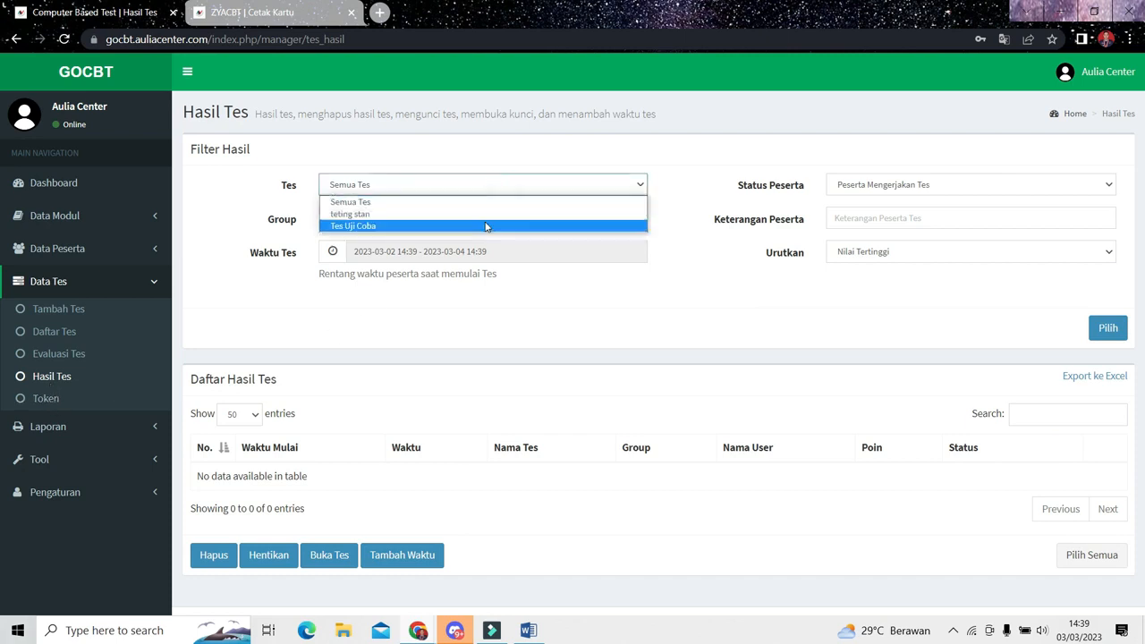
click(477, 208)
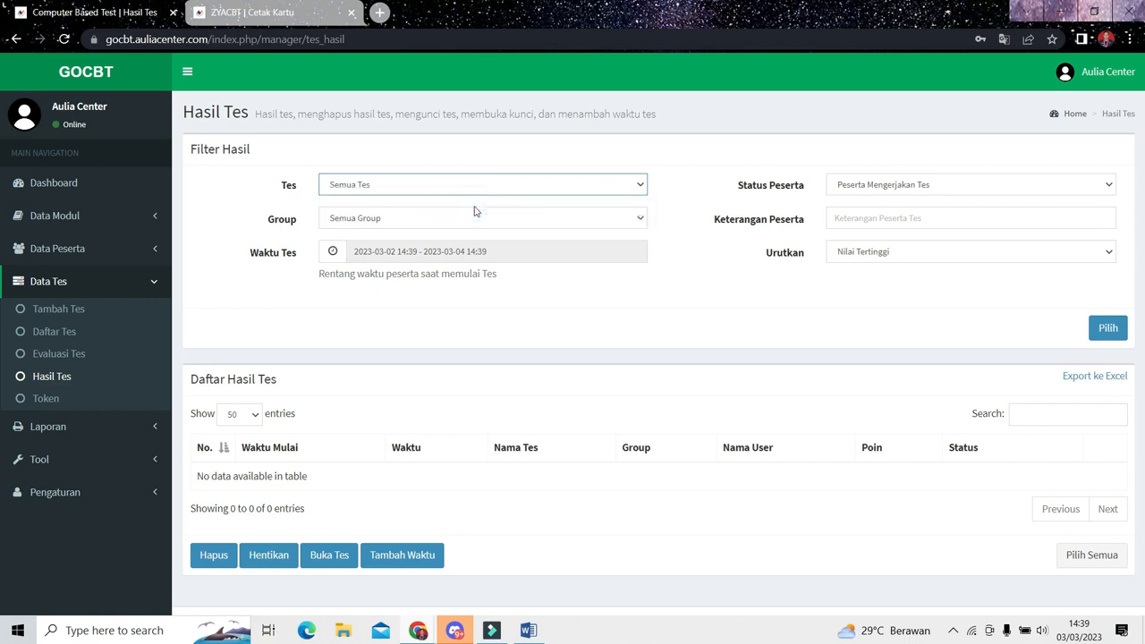
- On the Token page, set Masa Aktif to 1 Hari and Daftar Tes to ujian unbk
click(92, 402)
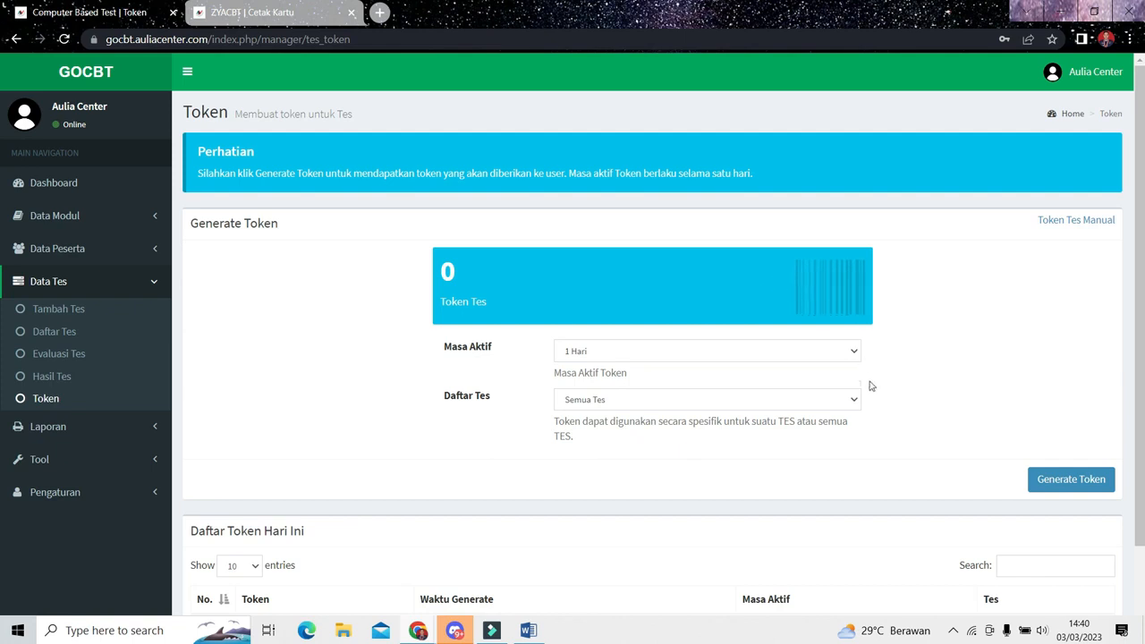
click(799, 358)
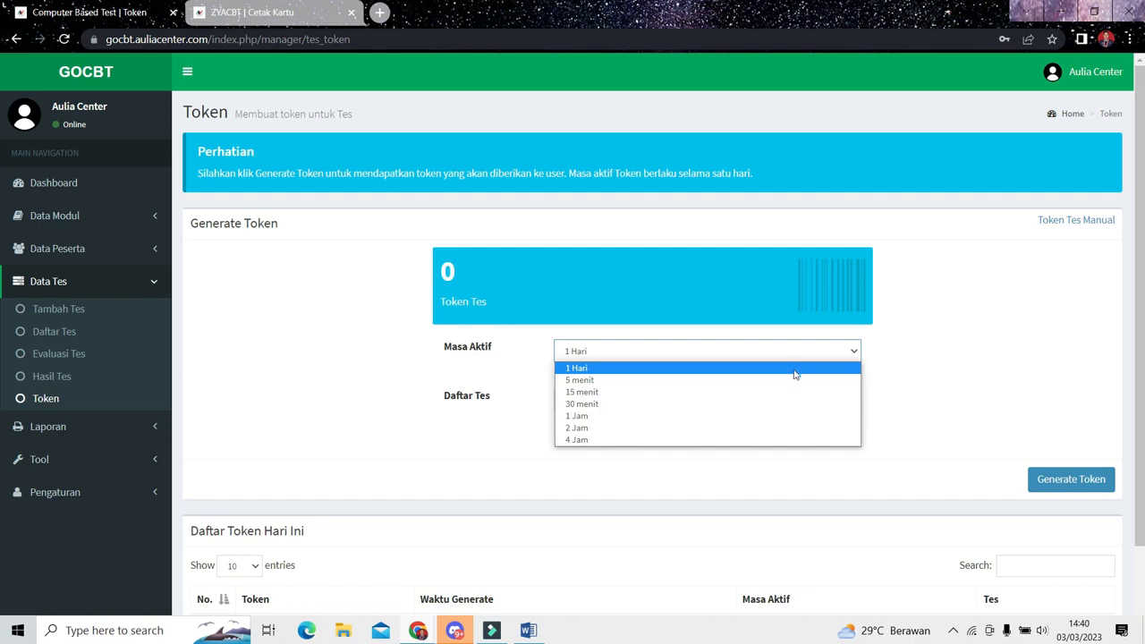
click(794, 376)
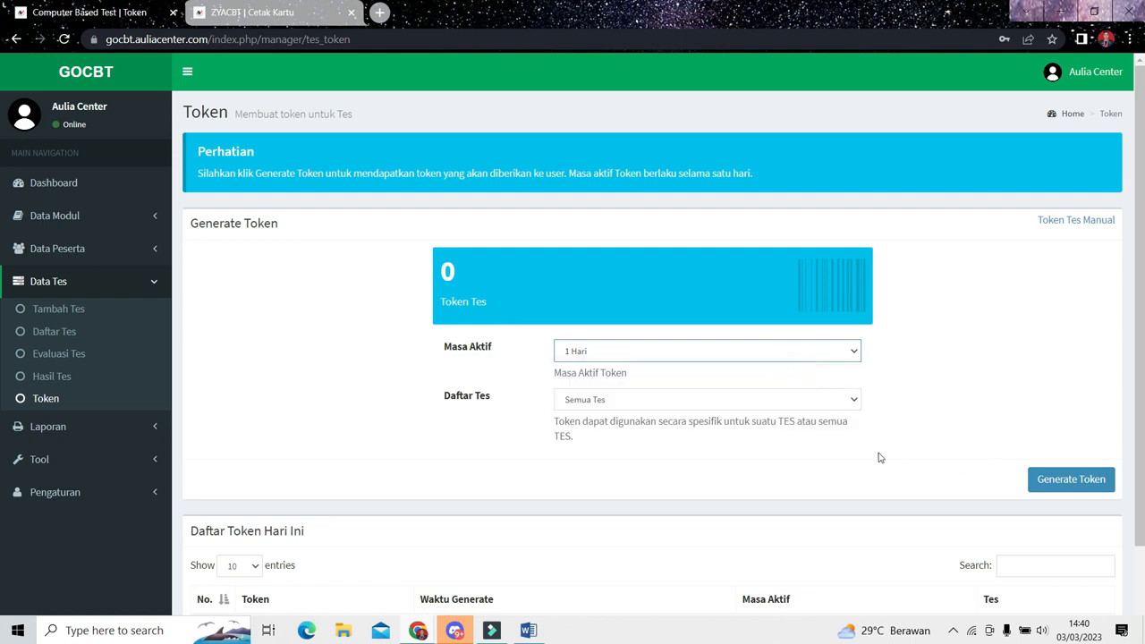
click(660, 404)
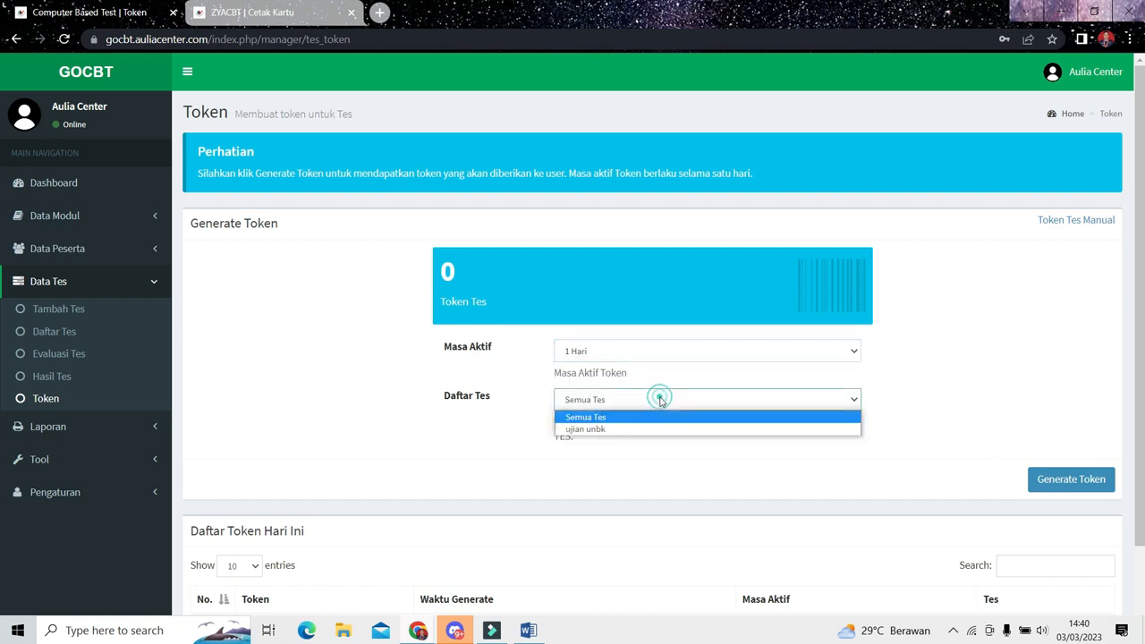
click(621, 431)
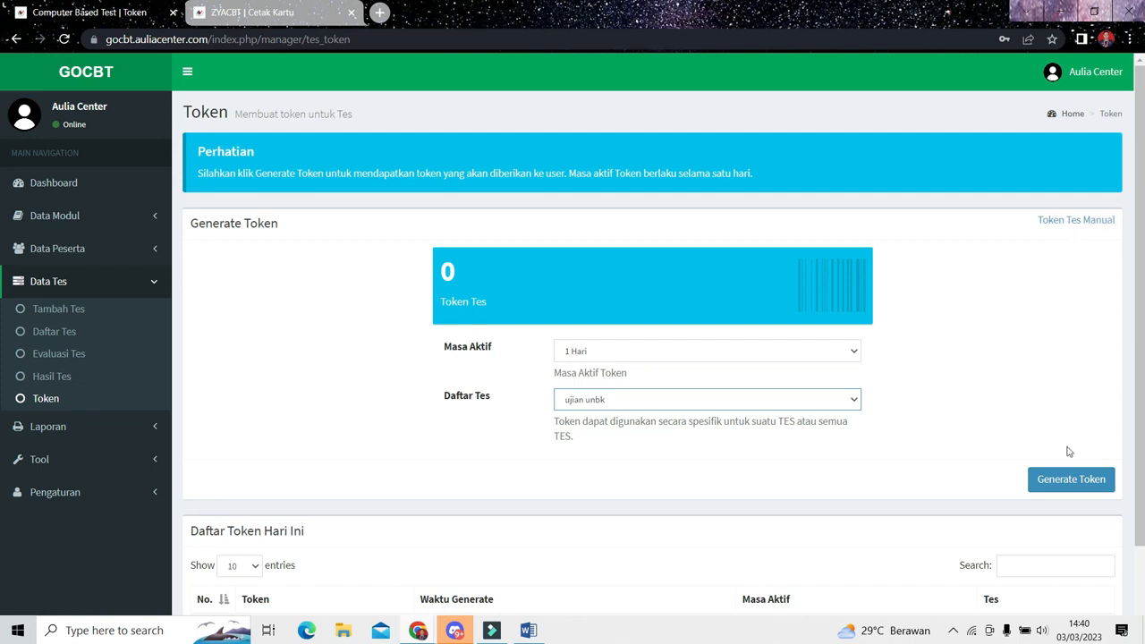
- View the Token Tes Manual form and close it unsaved, then generate the test token and check it in Daftar Token Hari Ini
click(1051, 222)
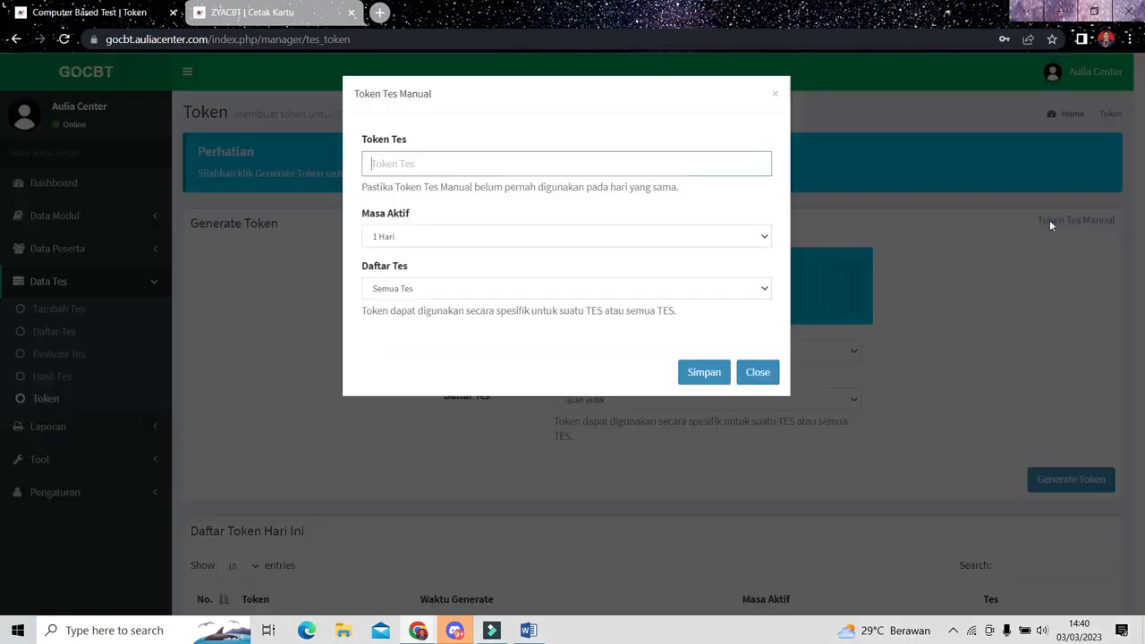
click(756, 371)
click(1065, 481)
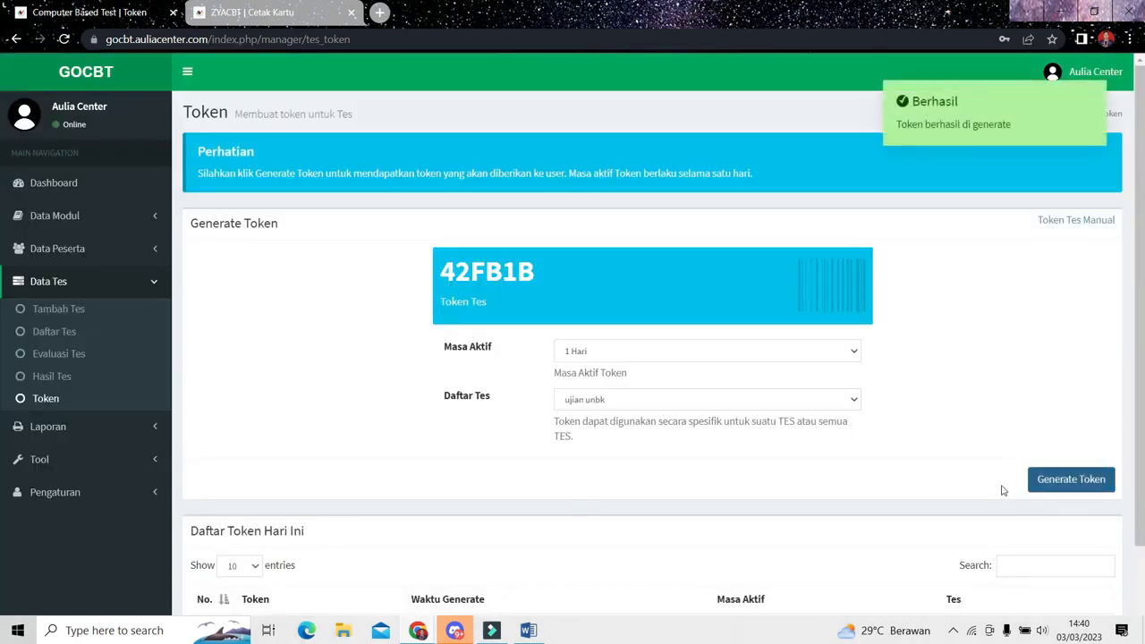
scroll(1136, 575, down, 1)
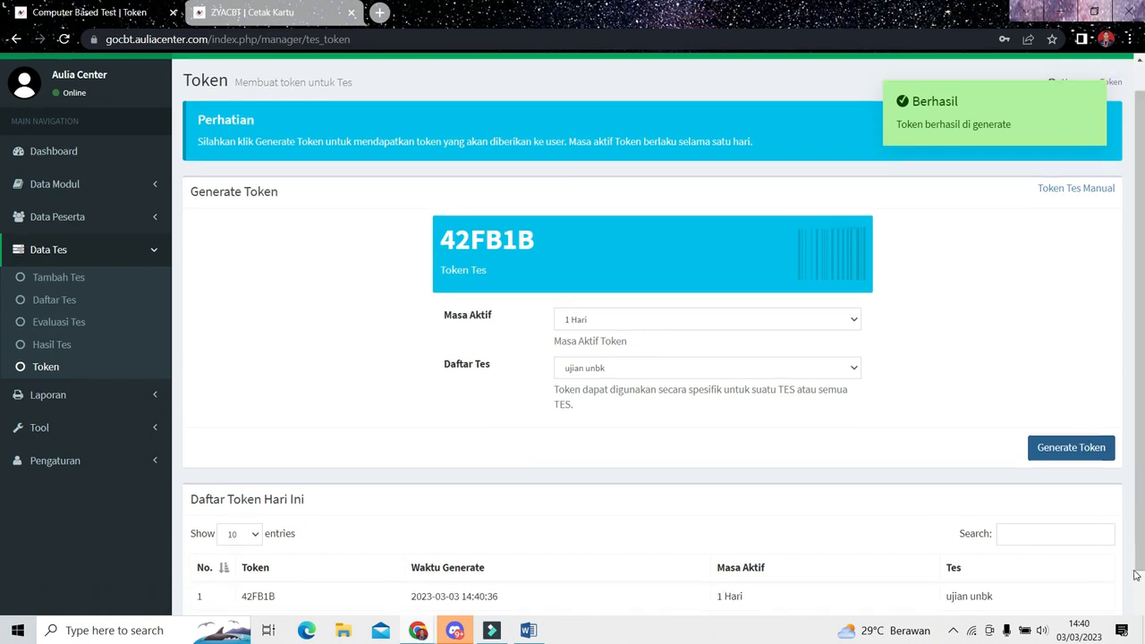
scroll(1136, 575, down, 1)
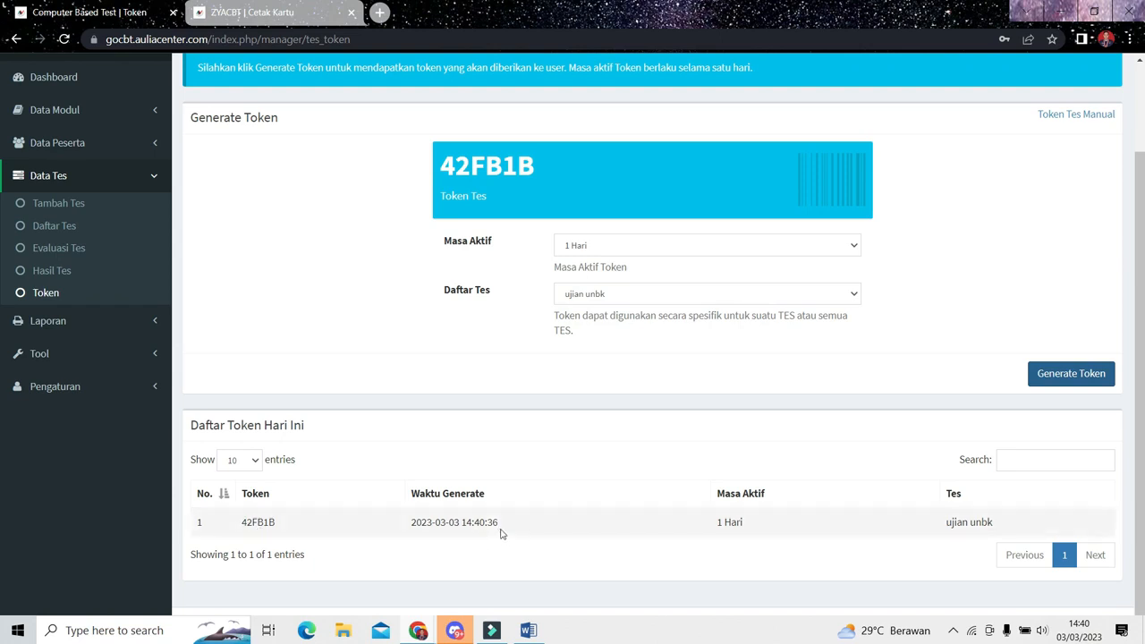
click(68, 320)
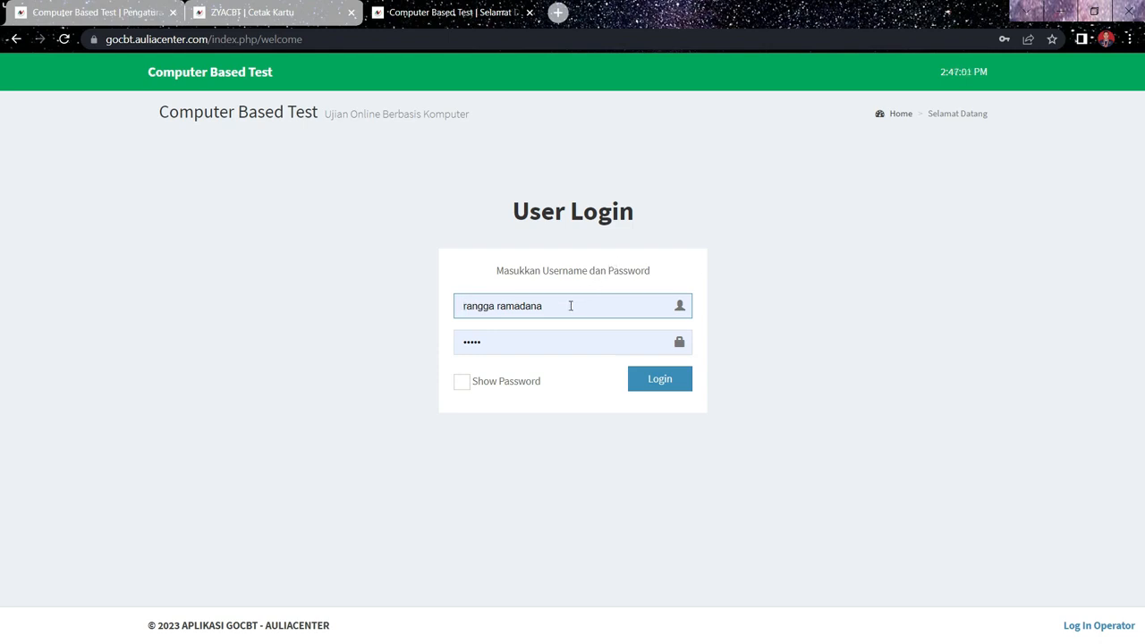
- Log in on the User Login page with the exam participant's prefilled username and password
click(554, 345)
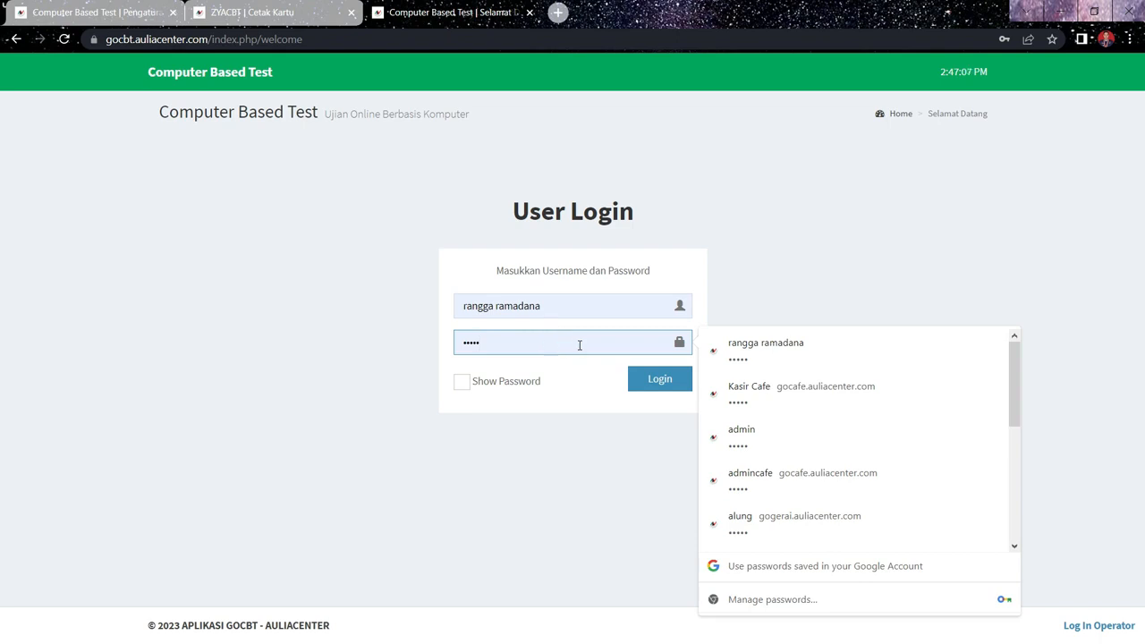
click(660, 389)
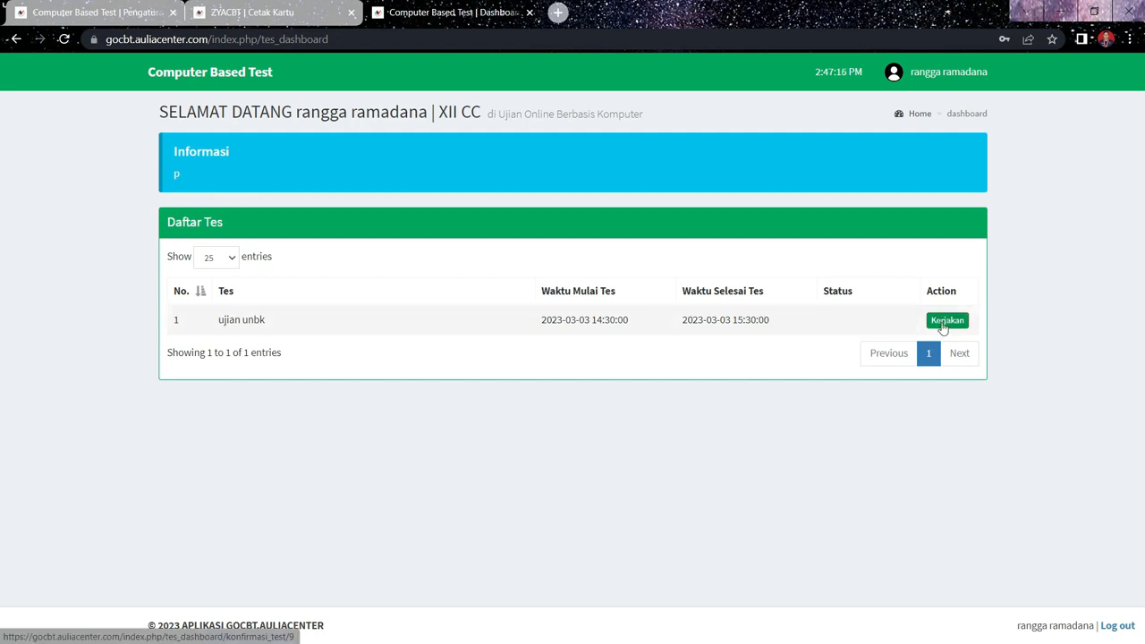
- Open the ujian unbk test, paste the access token on the Konfirmasi Tes page and start the test
click(943, 327)
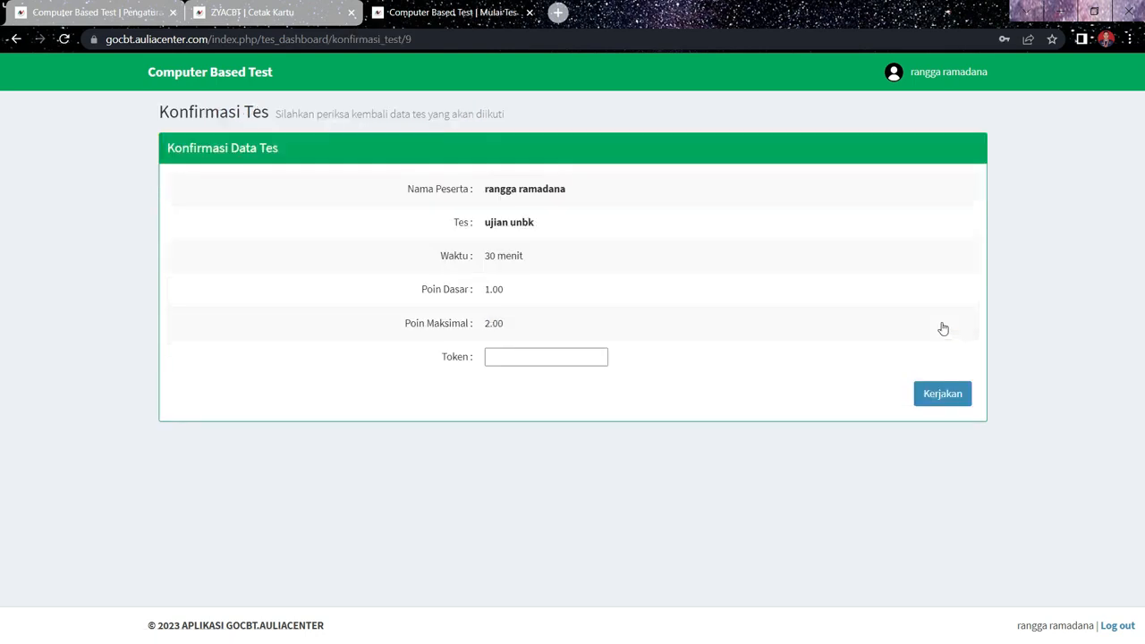
click(563, 359)
right_click(520, 359)
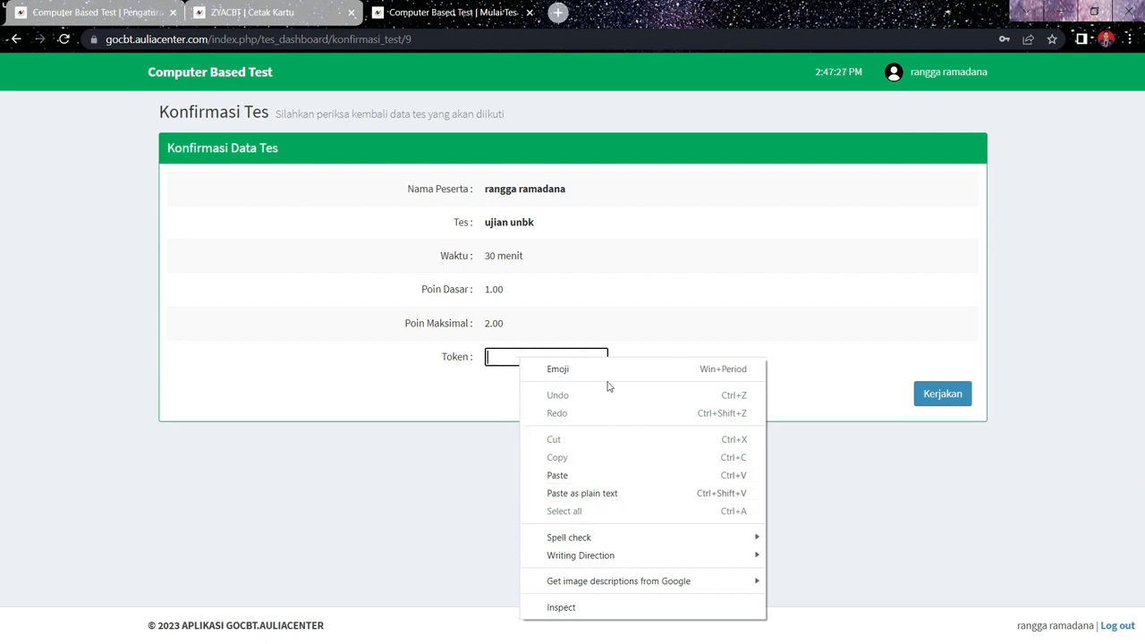
click(567, 476)
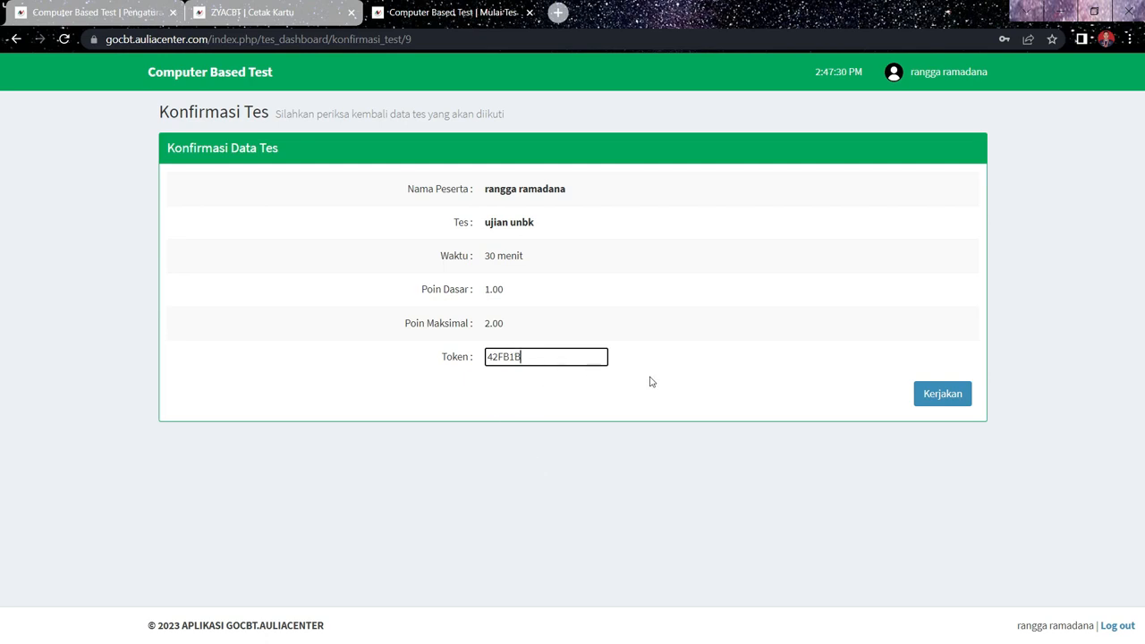
click(926, 404)
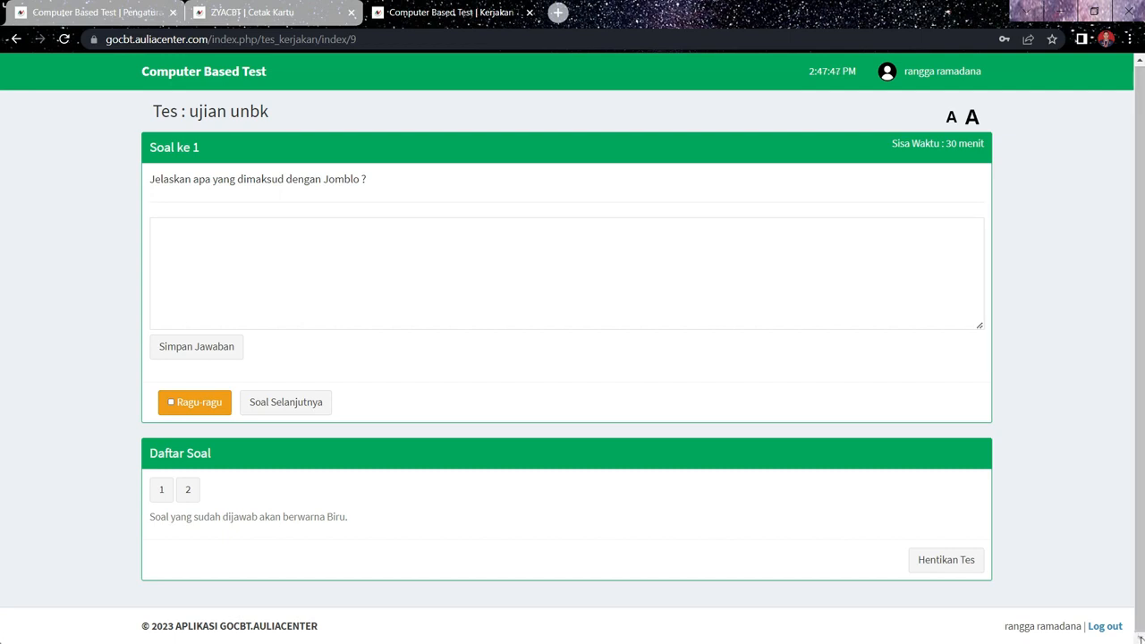
- Answer question 1 with "menyendiri" and save it, and choose Sekolah Menengah Kejuruan for question 2
click(233, 229)
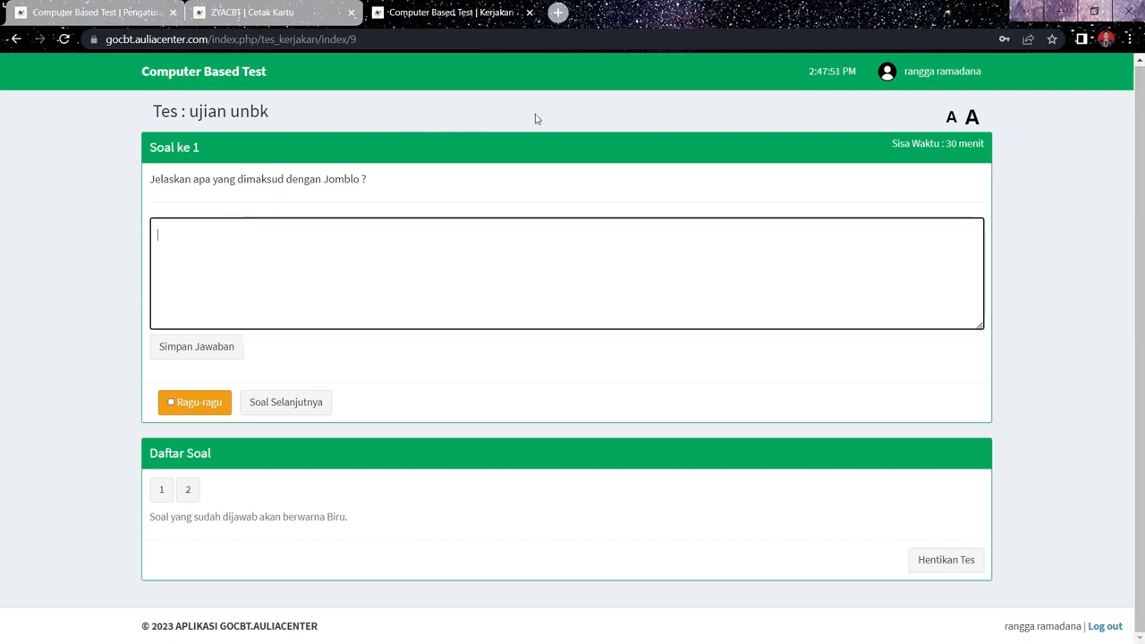
text(menye)
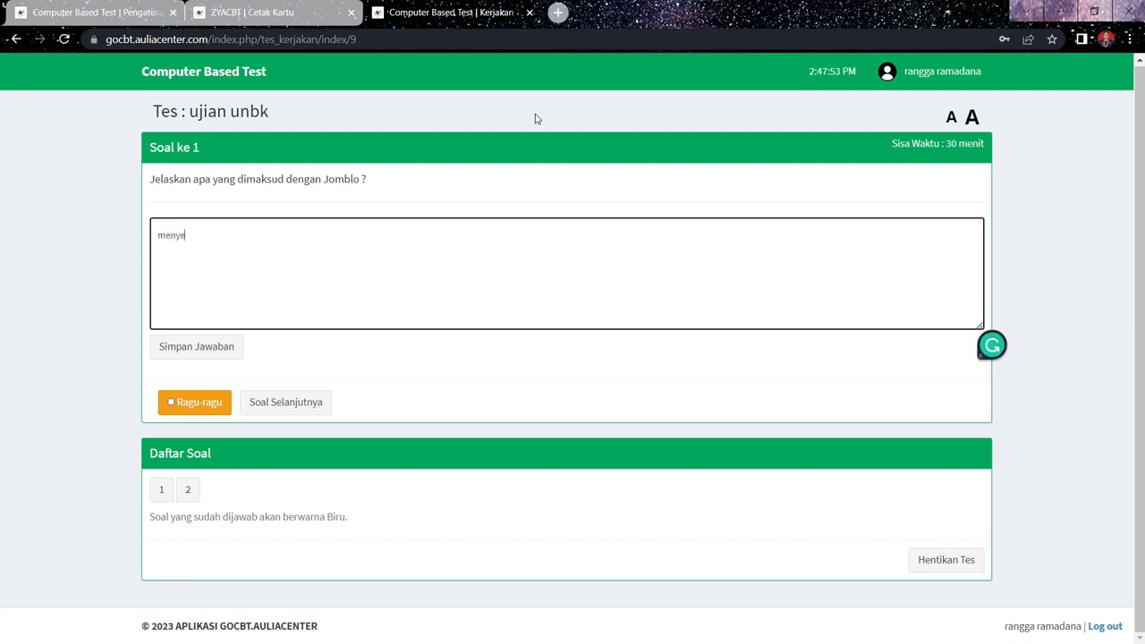
text(ndiri)
click(211, 344)
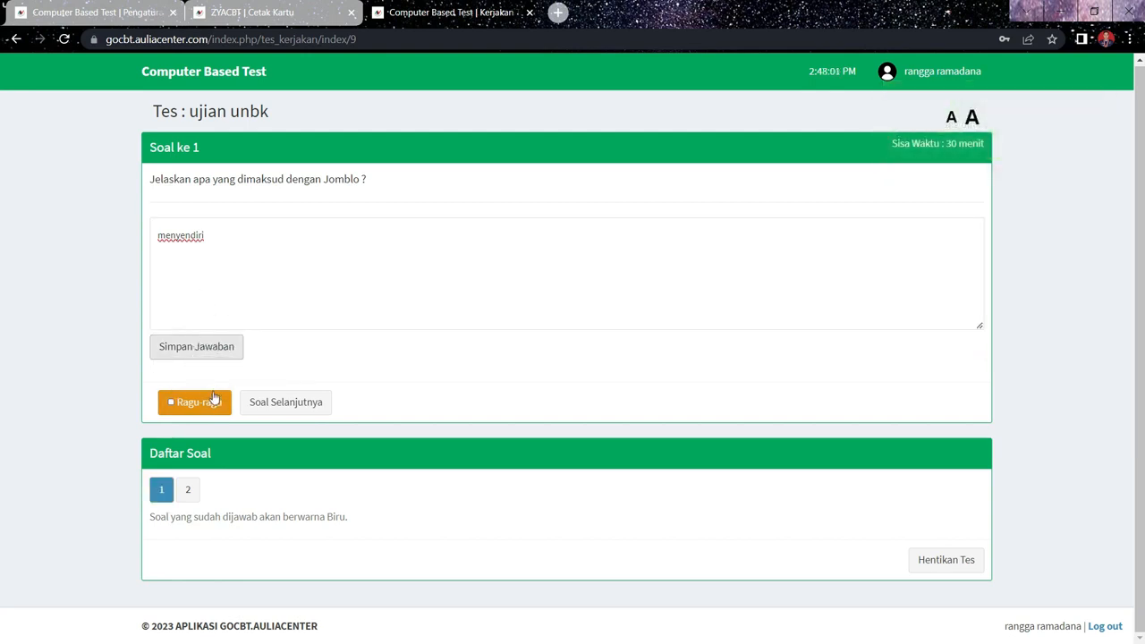
click(306, 402)
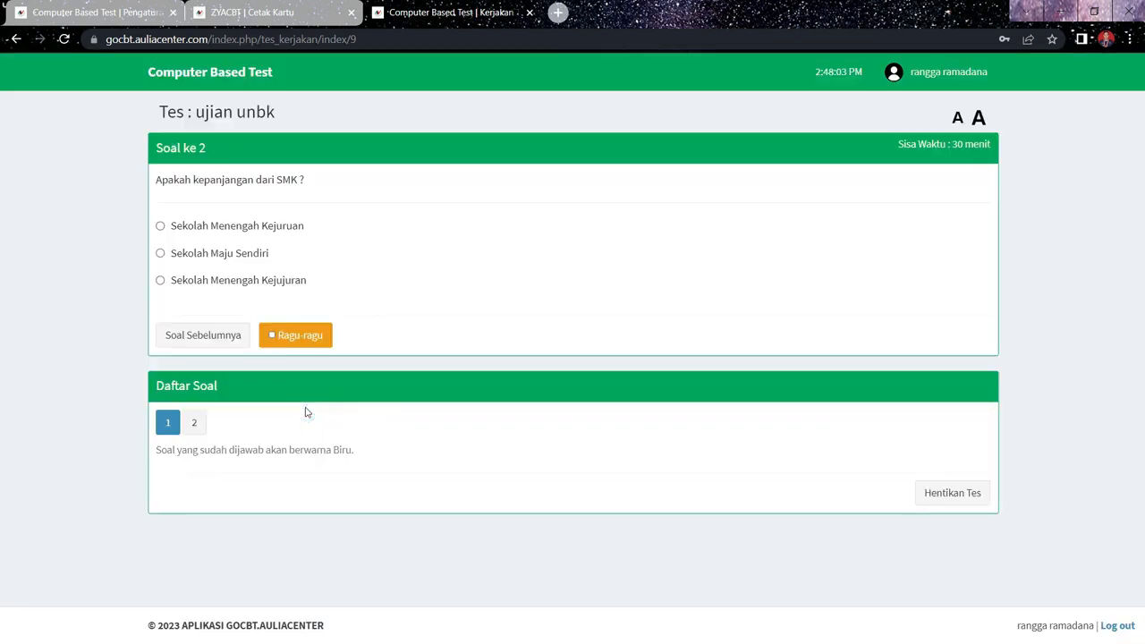
click(162, 227)
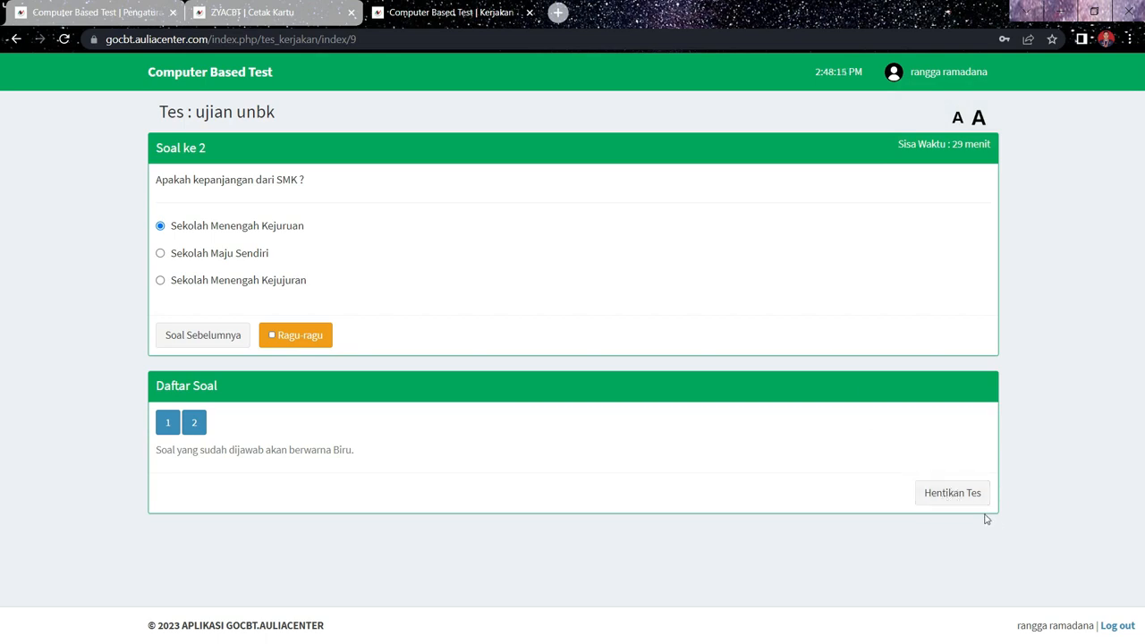
- End the ujian unbk test, ticking the confirmation that it should be stopped
click(936, 507)
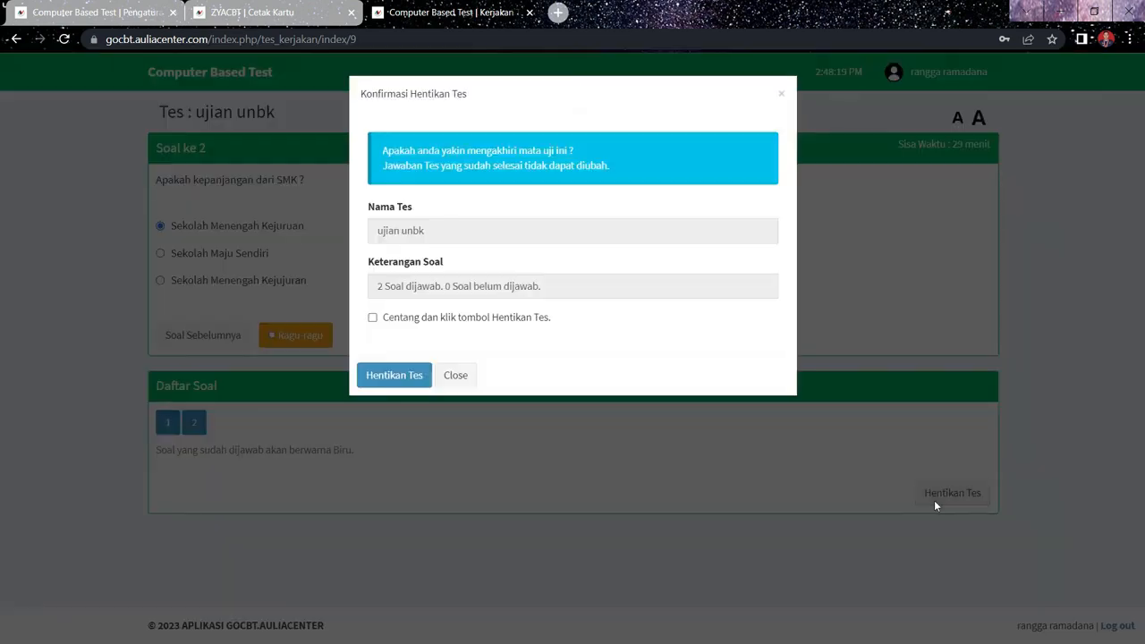
click(373, 318)
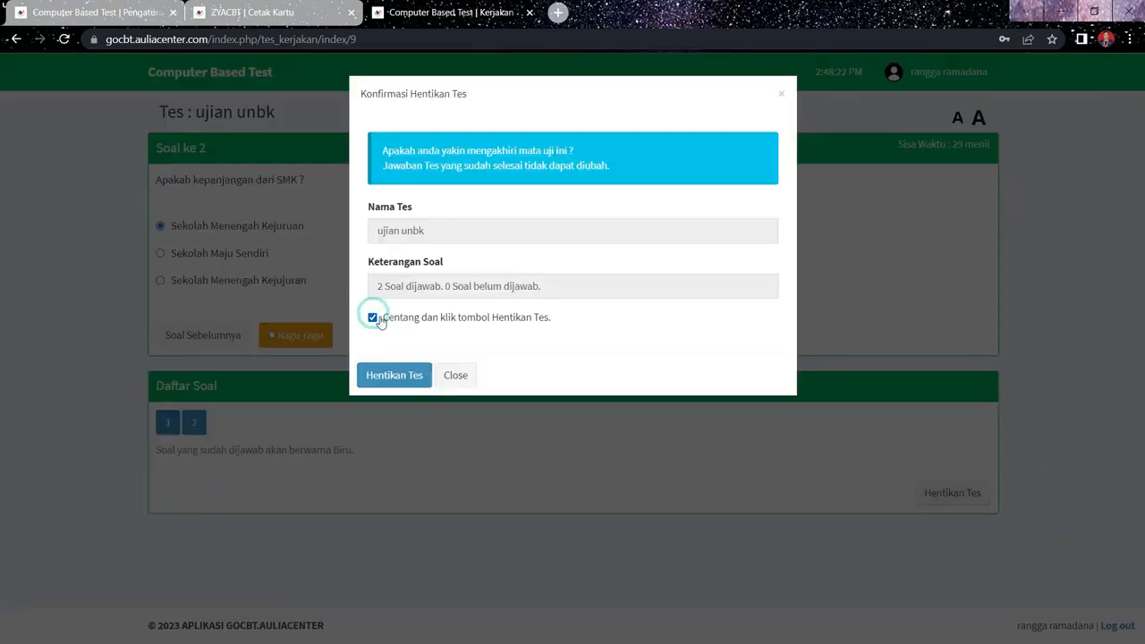
click(417, 375)
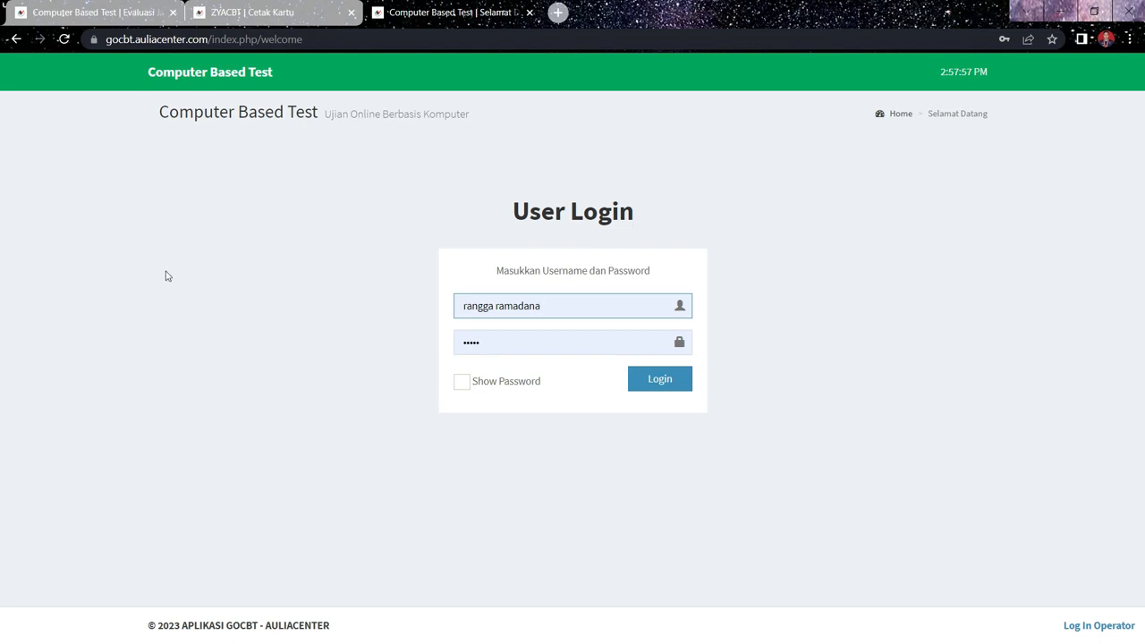
- Return to the manager site to review the ujian unbk essay answer under Evaluasi Tes and the participant's result in Hasil Tes
click(85, 12)
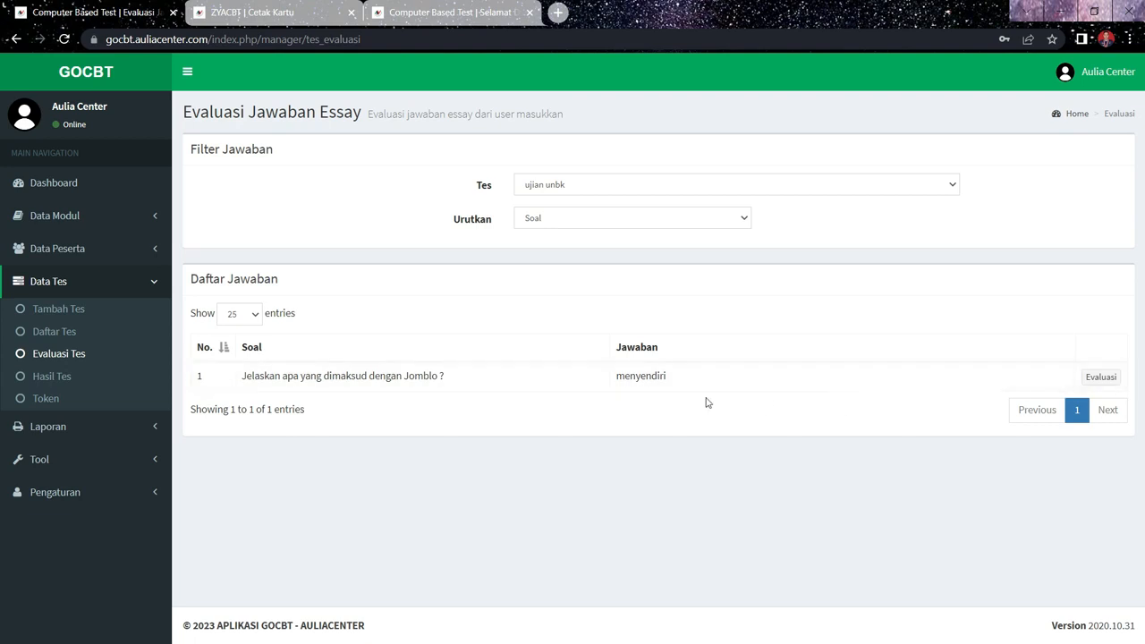
click(62, 382)
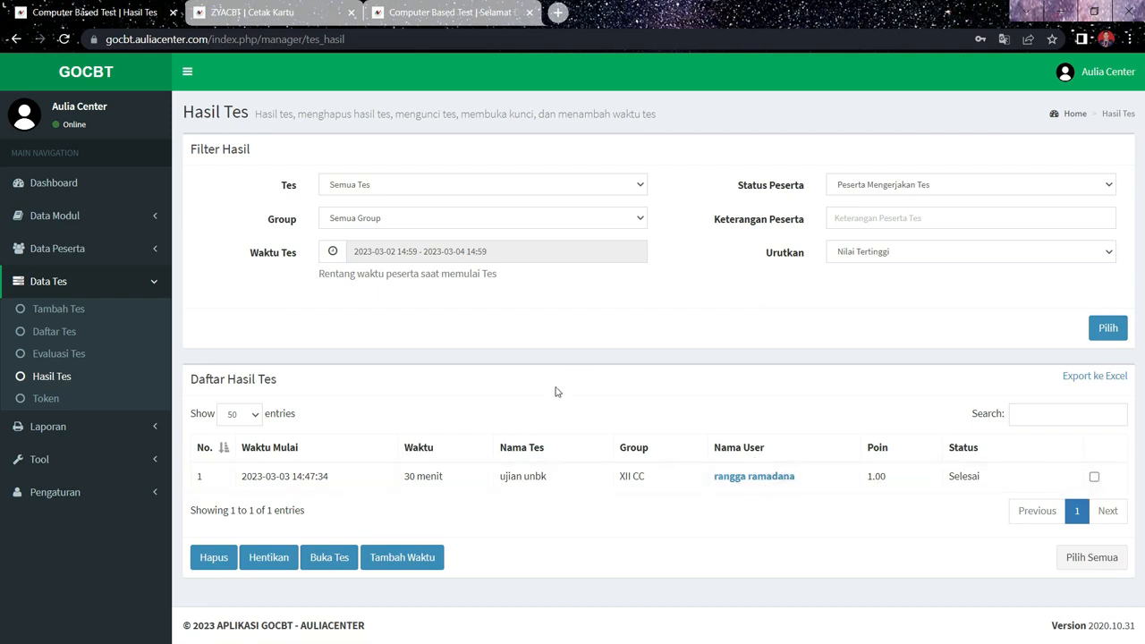
click(54, 427)
click(97, 313)
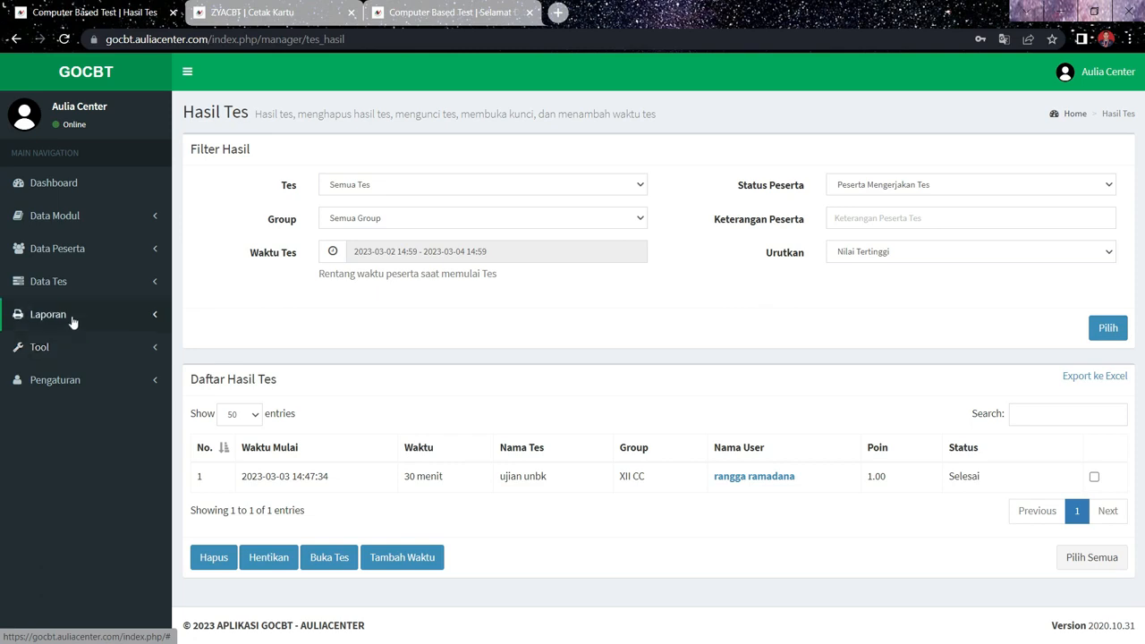
click(77, 344)
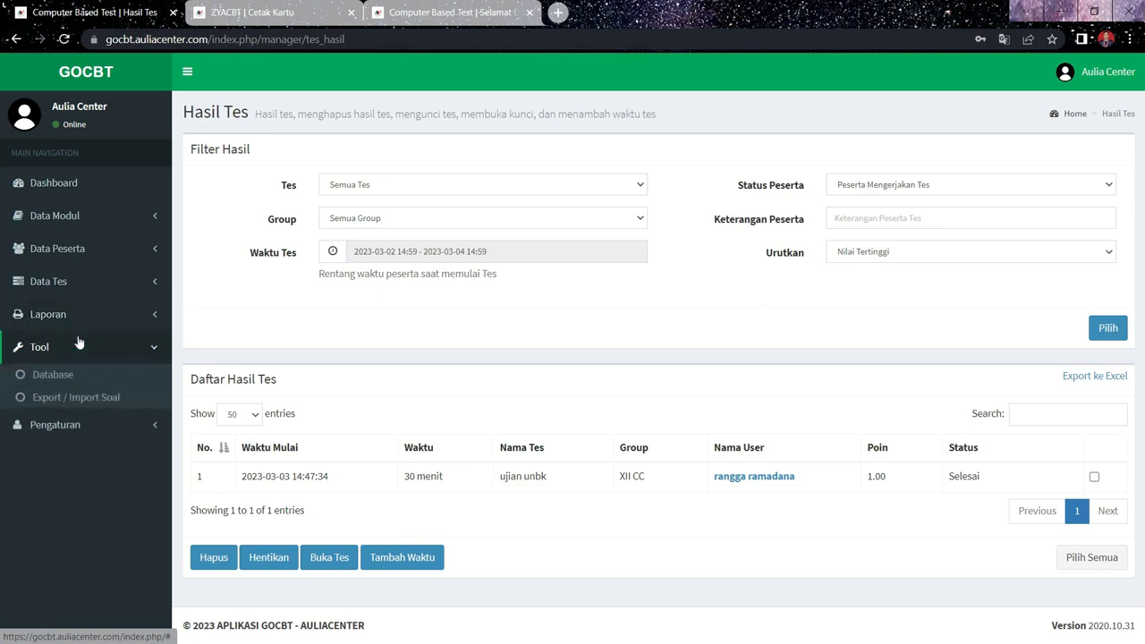
click(44, 321)
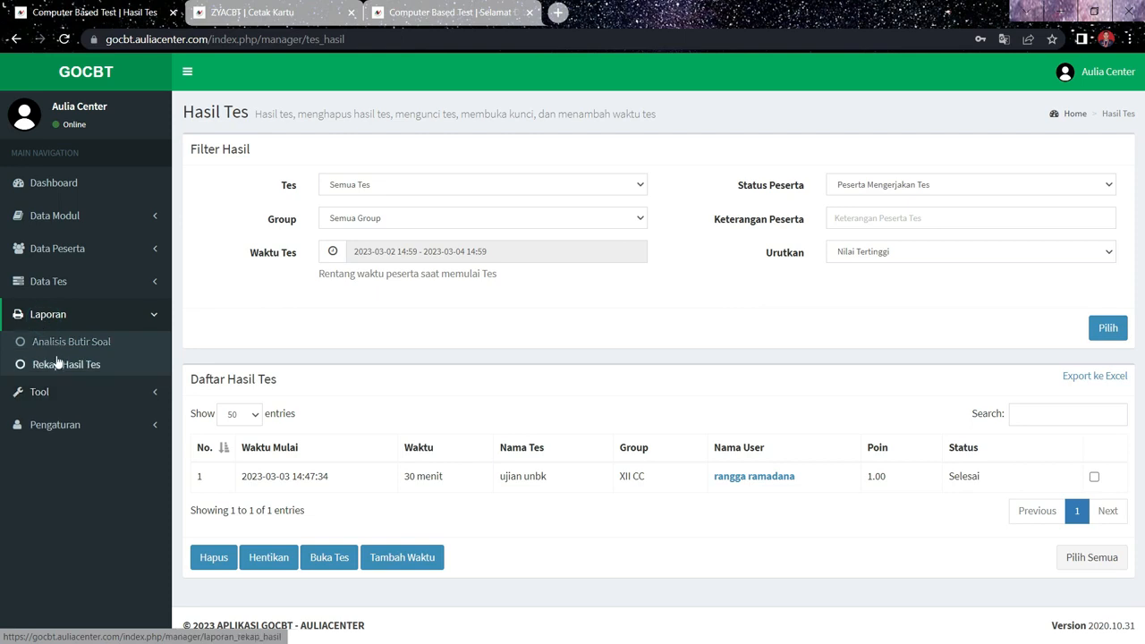
click(61, 391)
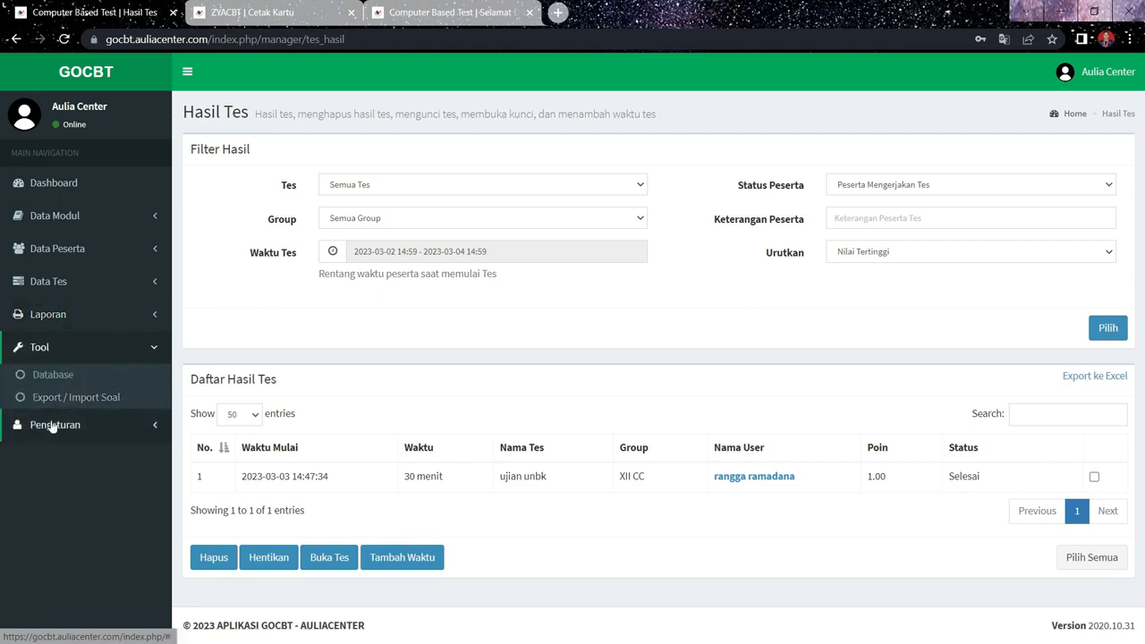
- Try the Tidak and Ya options of Lock Mobile Exam Browser in the Pengaturan ZYACBT settings, ending on Tidak
click(51, 424)
click(73, 410)
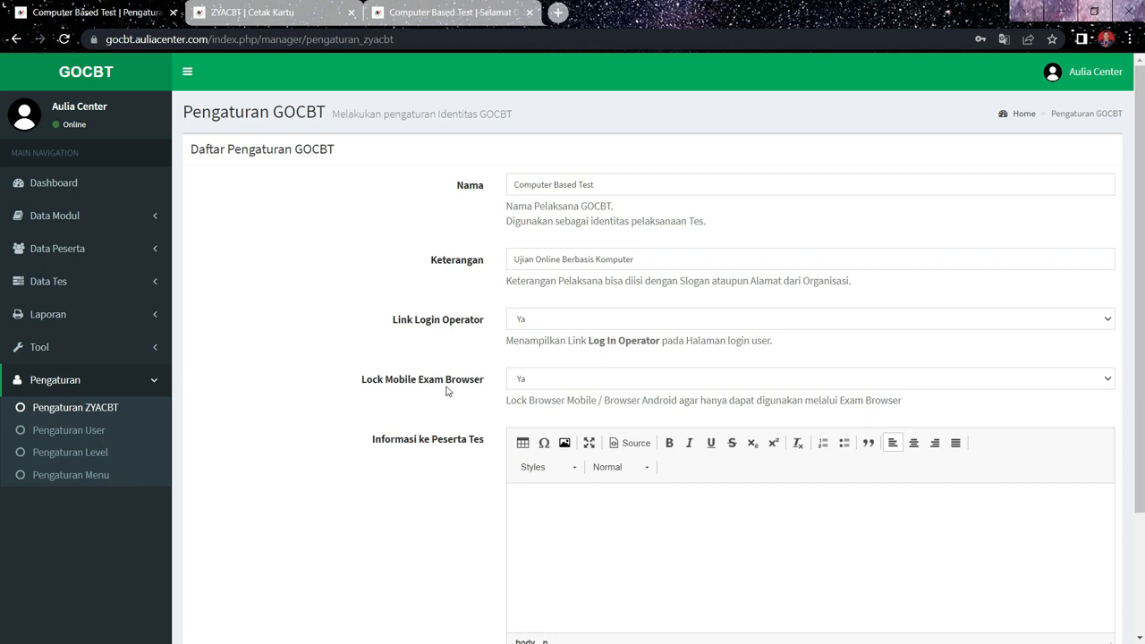
click(534, 380)
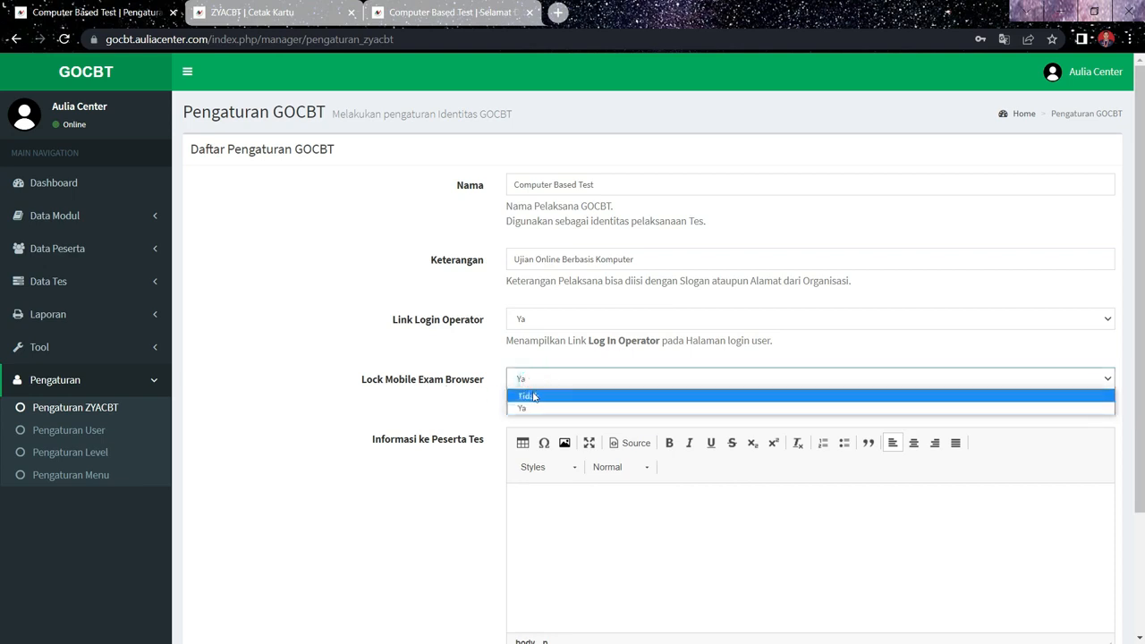
click(534, 396)
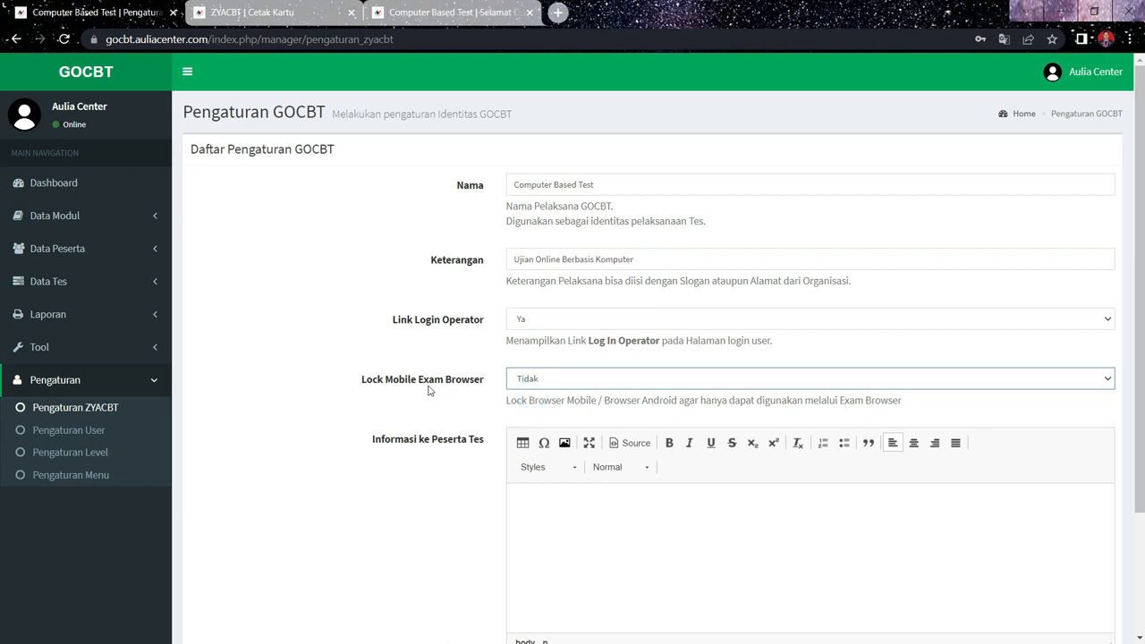
click(535, 383)
click(534, 404)
click(537, 380)
click(531, 395)
- Review the Pengaturan User, Pengaturan Level and Pengaturan Menu pages, and return to Pengaturan ZYACBT
click(96, 430)
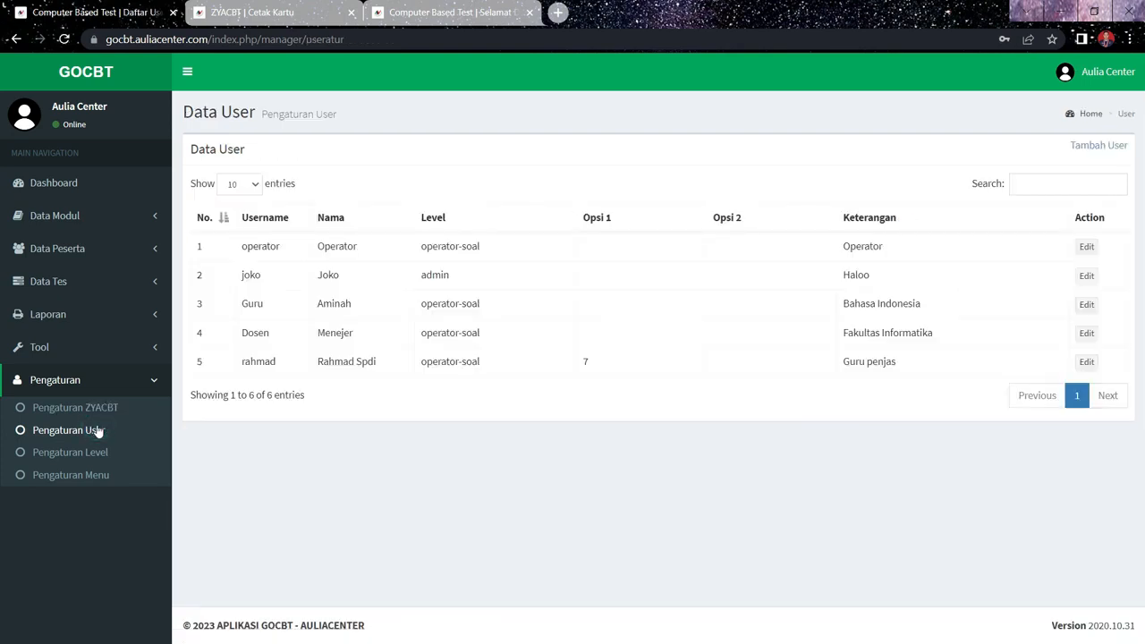
click(88, 453)
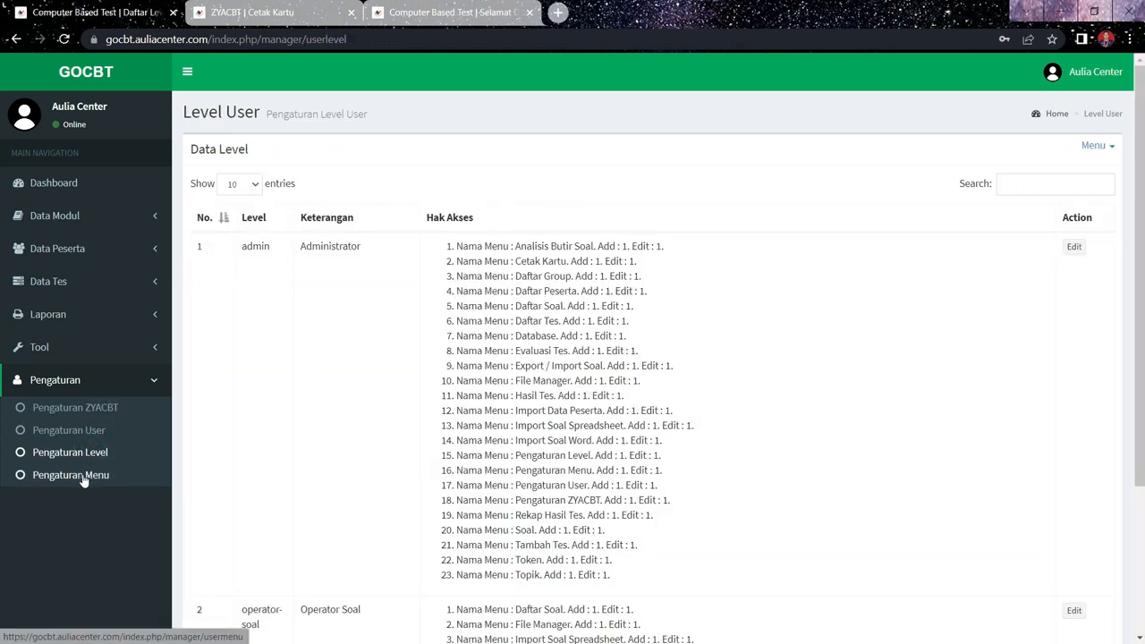
click(83, 478)
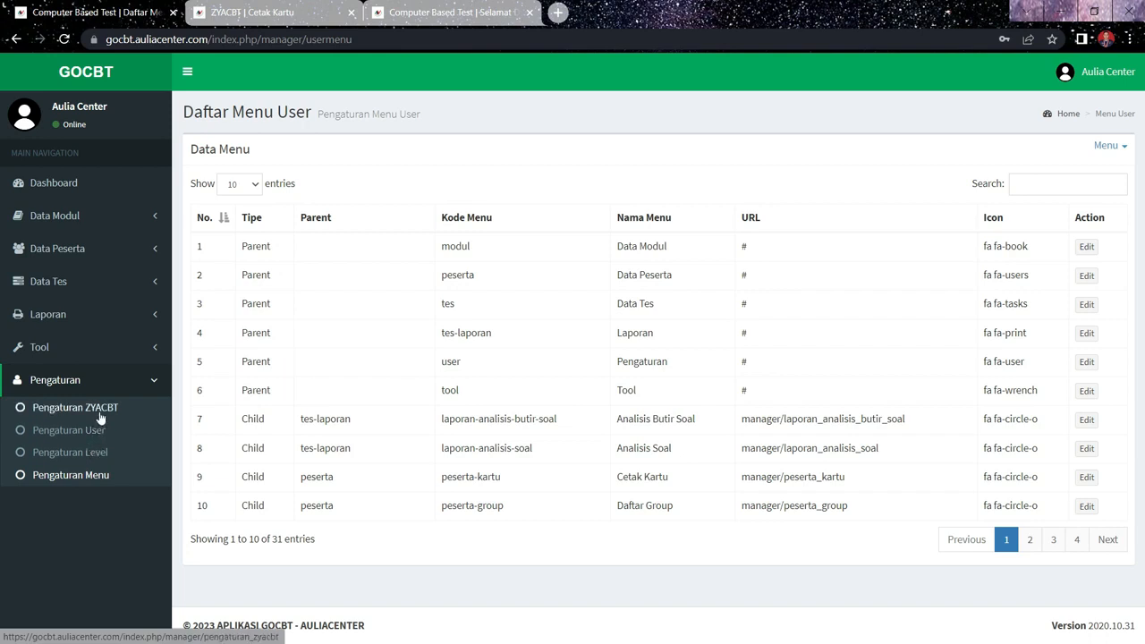
click(103, 411)
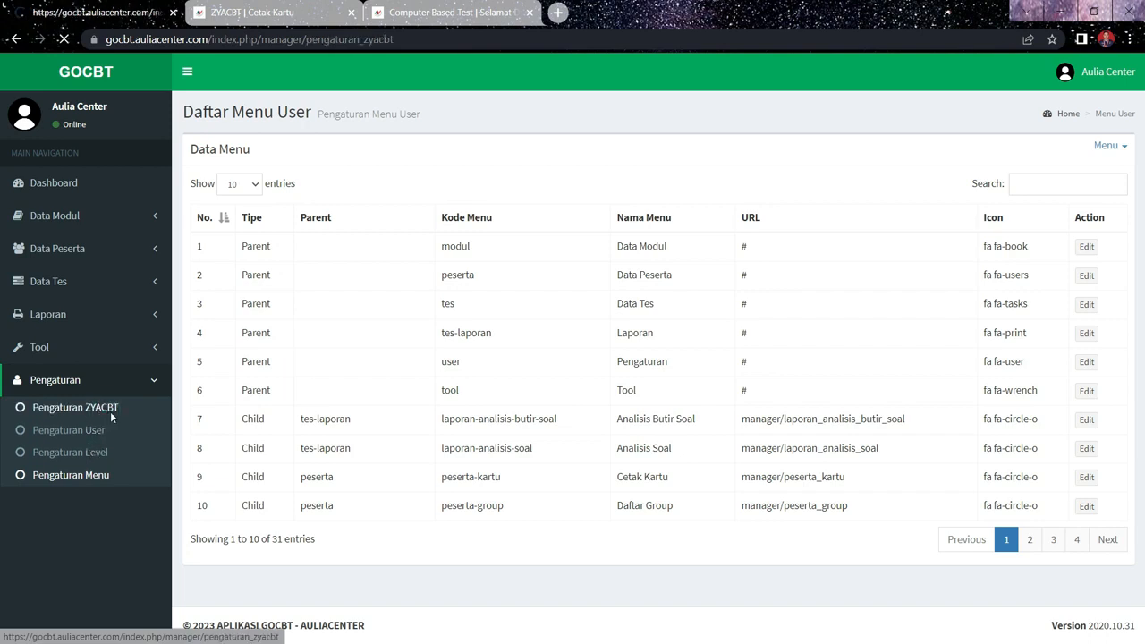